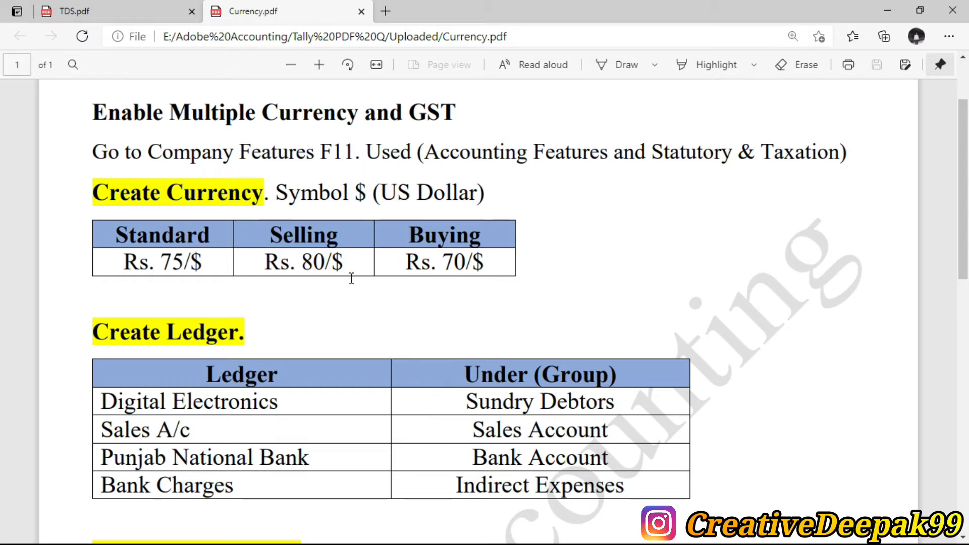
- Examine the Create Currency heading in Currency.pdf by selecting its text
drag(93, 200, 263, 199)
click(216, 197)
drag(171, 199, 275, 199)
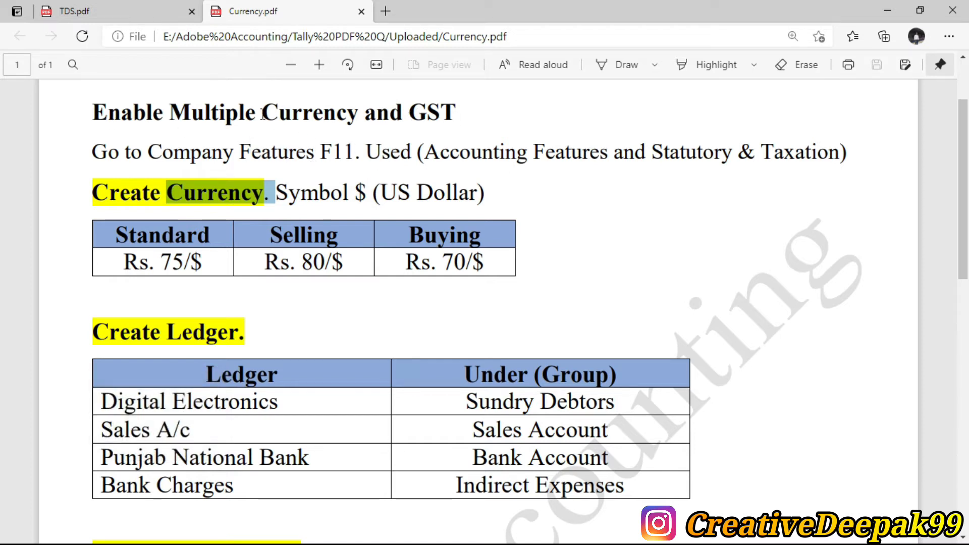
- Switch to TallyPrime and open the company features, examining the show-all-features options and the GST setting
key(alt+Tab)
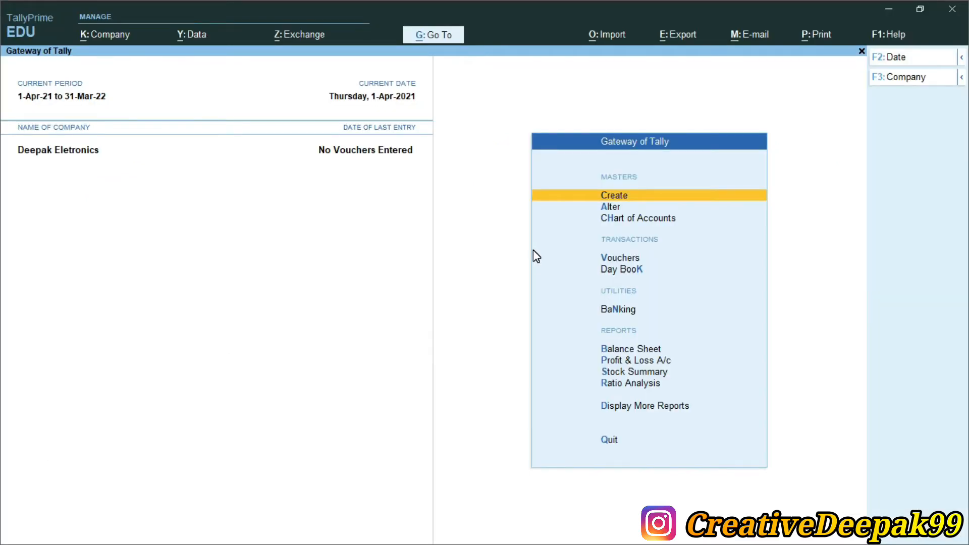
key(F11)
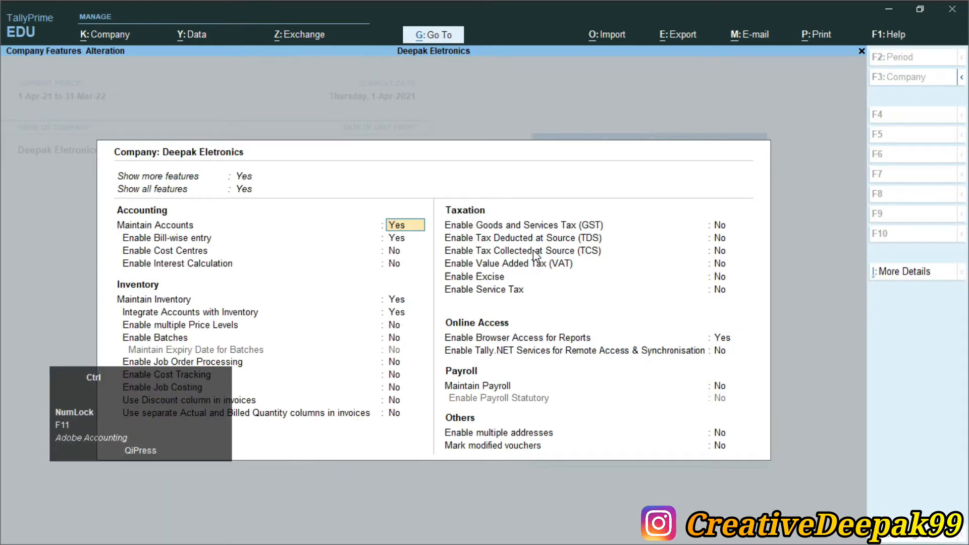
key(ctrl+2)
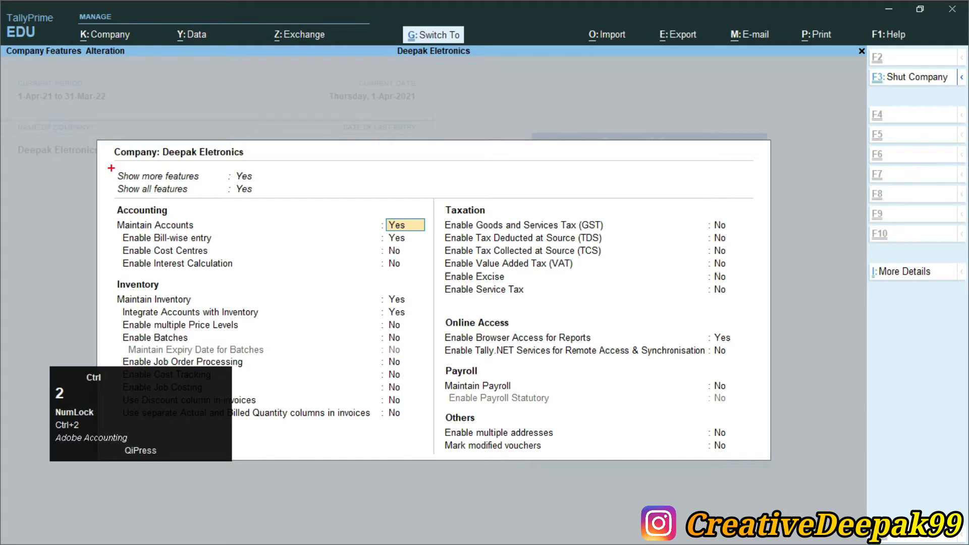
drag(111, 167, 276, 196)
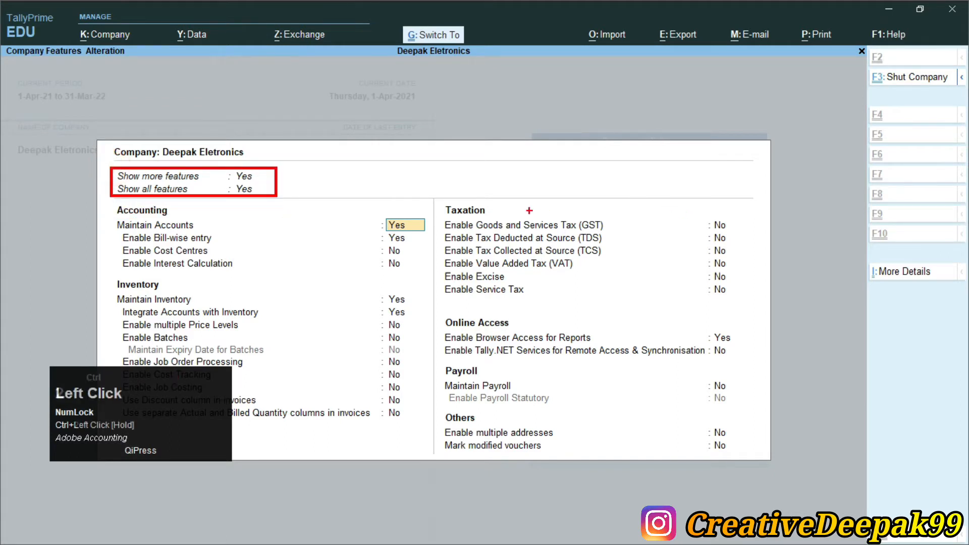
drag(439, 215, 735, 232)
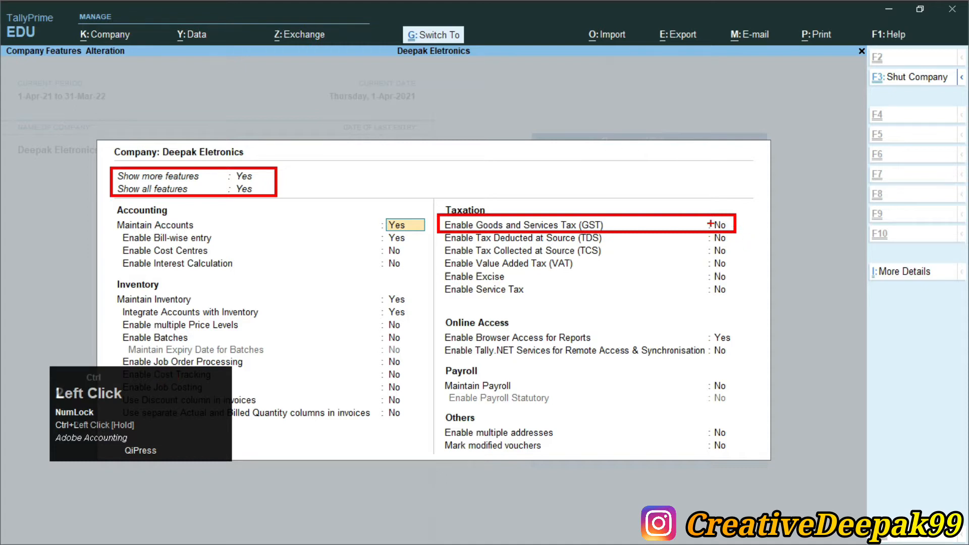
key(ctrl+2)
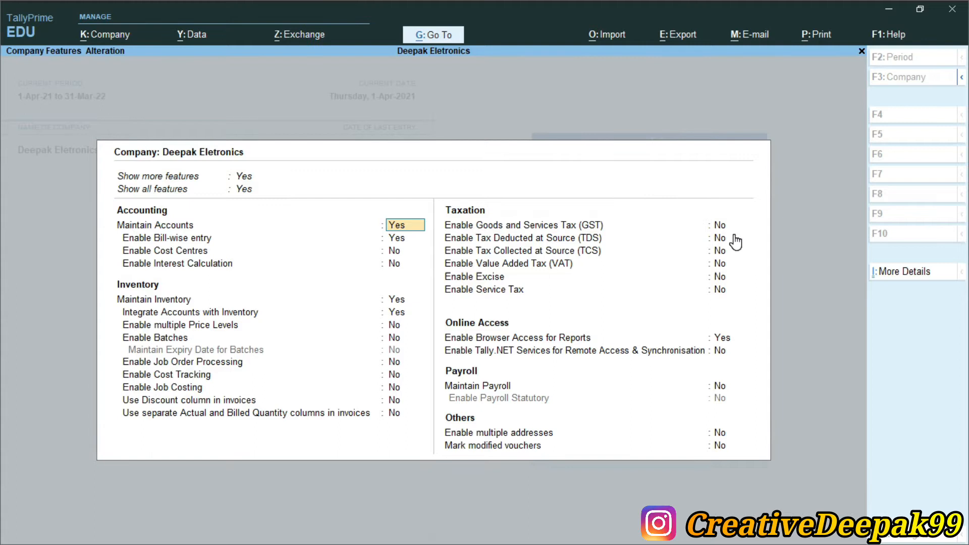
- Enable Goods and Services Tax (GST) for the company and open its GST details
key(Return)
key(Return)
key(Return)
key(Return)
key(Return)
key(Return)
key(Return)
key(Return)
key(Return)
key(Return)
key(Return)
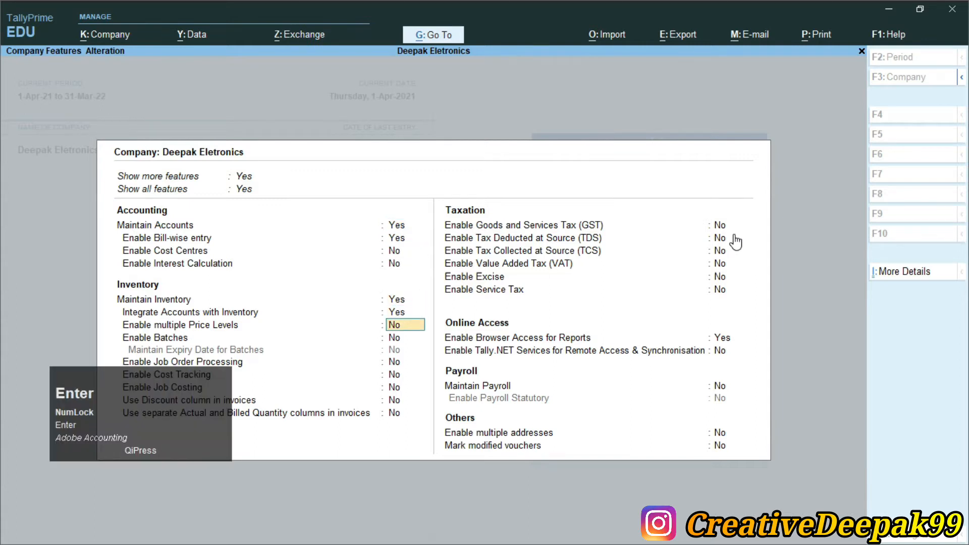
key(Return)
key(Return)
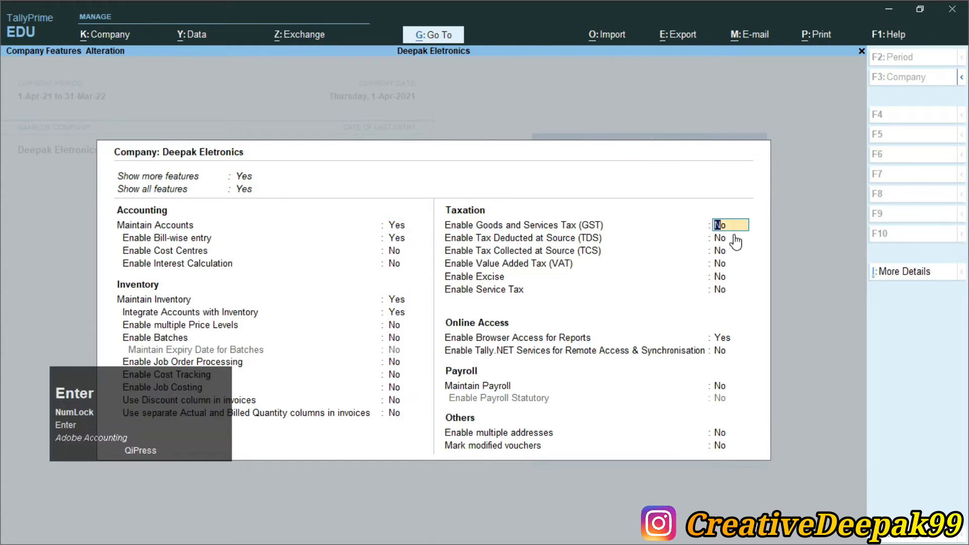
text(y)
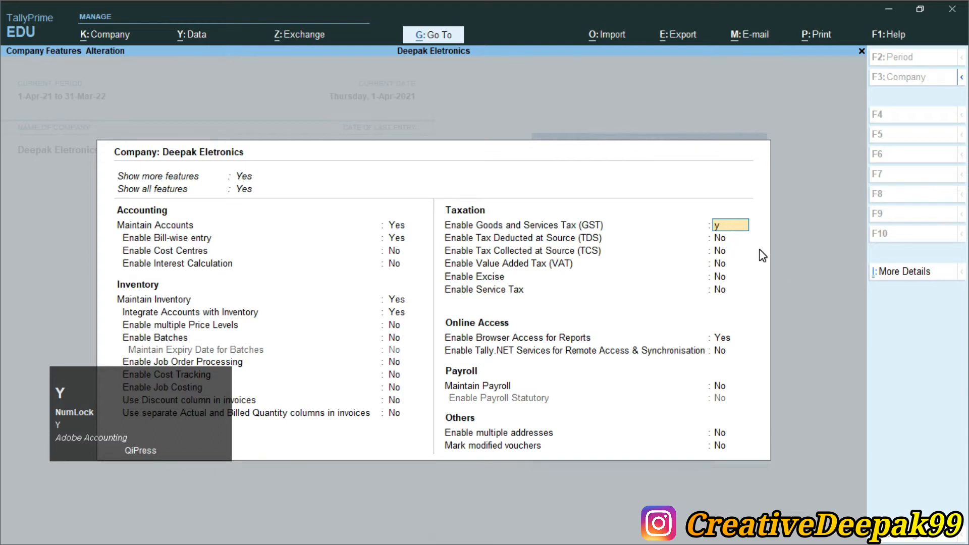
key(Return)
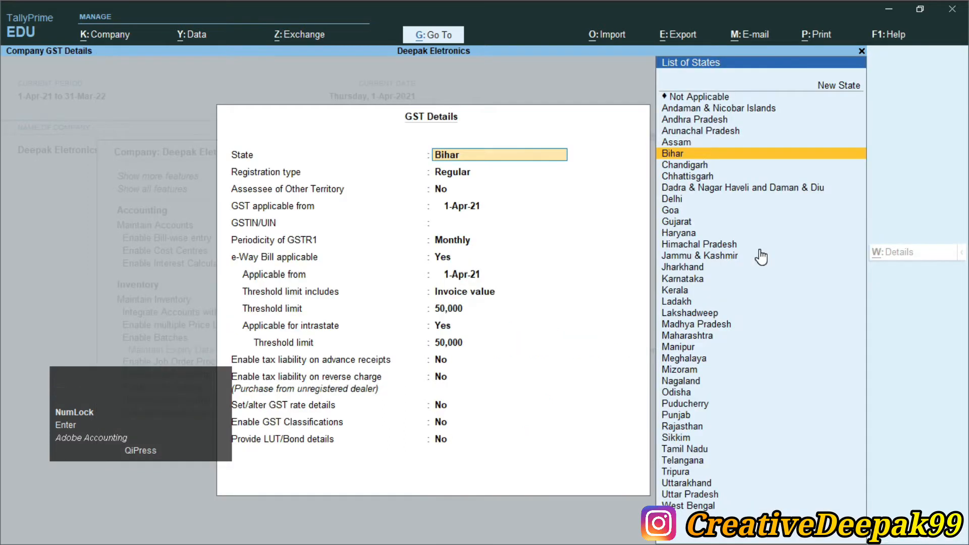
- Accept the GST details with state Bihar, Regular registration, GST applicable from 1-Apr-21, a blank GSTIN/UIN and Monthly GSTR1 periodicity
key(Return)
key(Return)
key(Return)
key(Return)
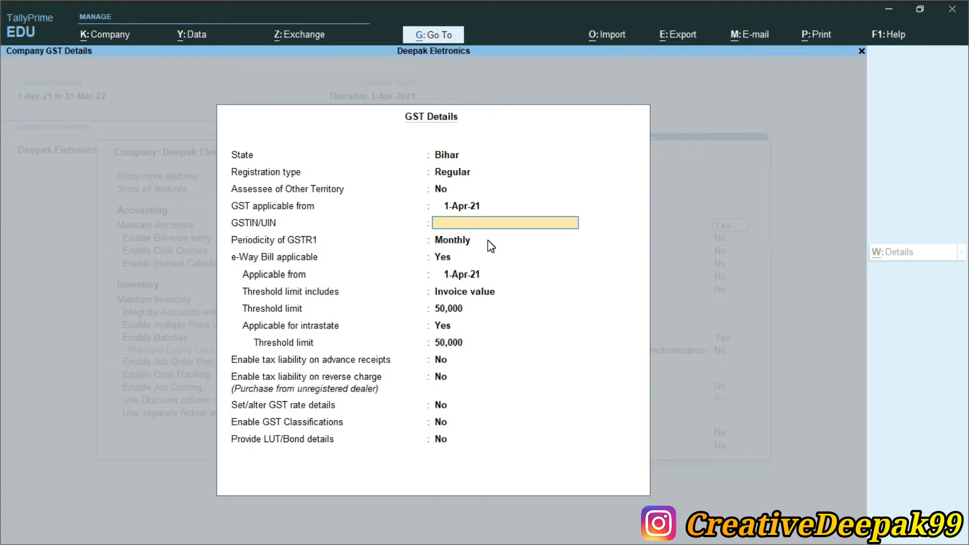
key(Return)
key(Return)
key(Return)
key(Return)
key(Return)
key(Return)
key(Return)
key(Return)
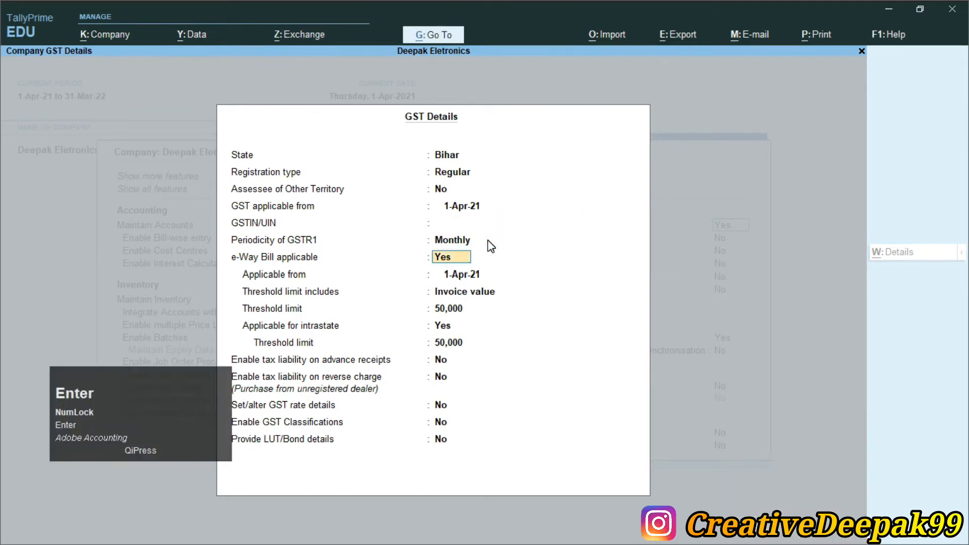
key(Return)
key(Return)
key(Return)
key(Return)
key(Return)
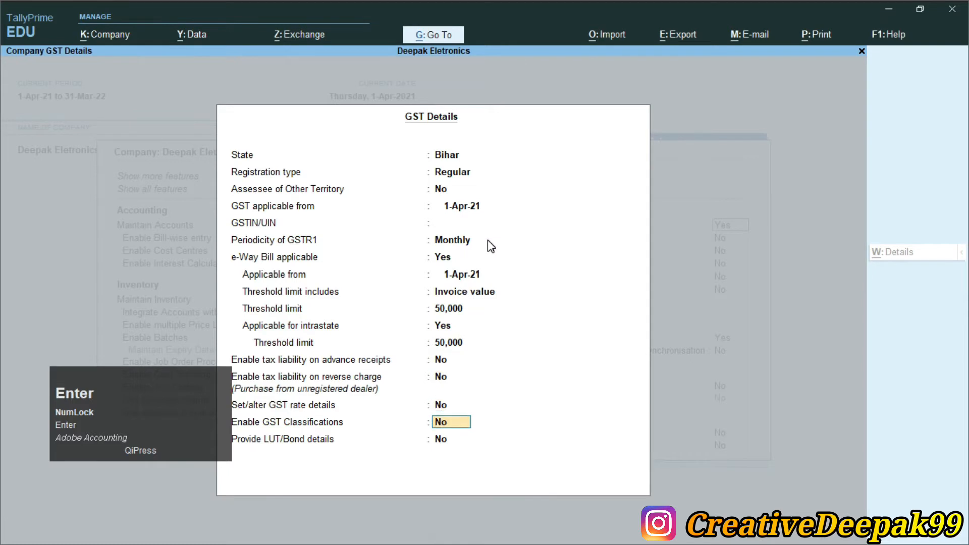
key(Return)
key(Return)
key(Return)
key(Return)
key(Return)
key(Return)
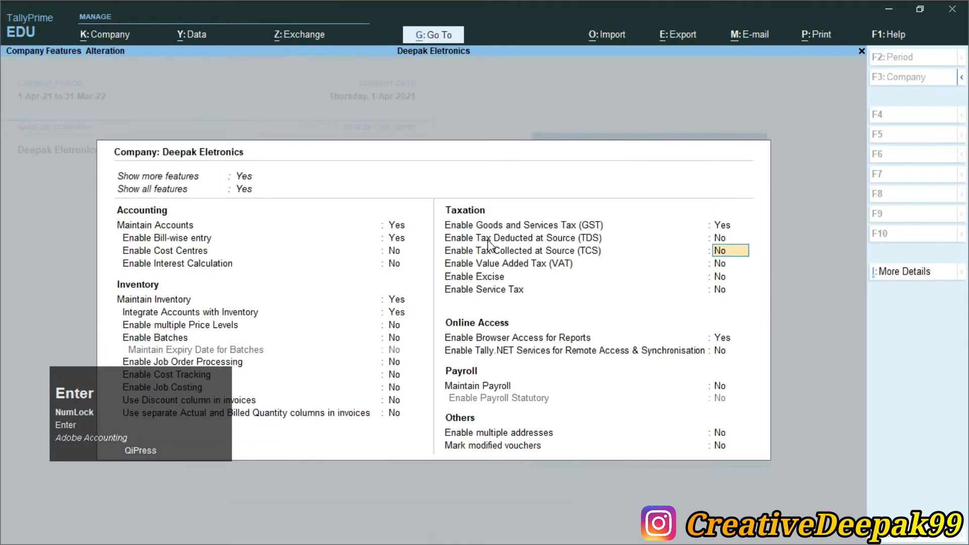
- Keep the remaining company features at their existing settings and save the company features
key(Return)
key(Return)
key(Return)
key(Return)
key(Return)
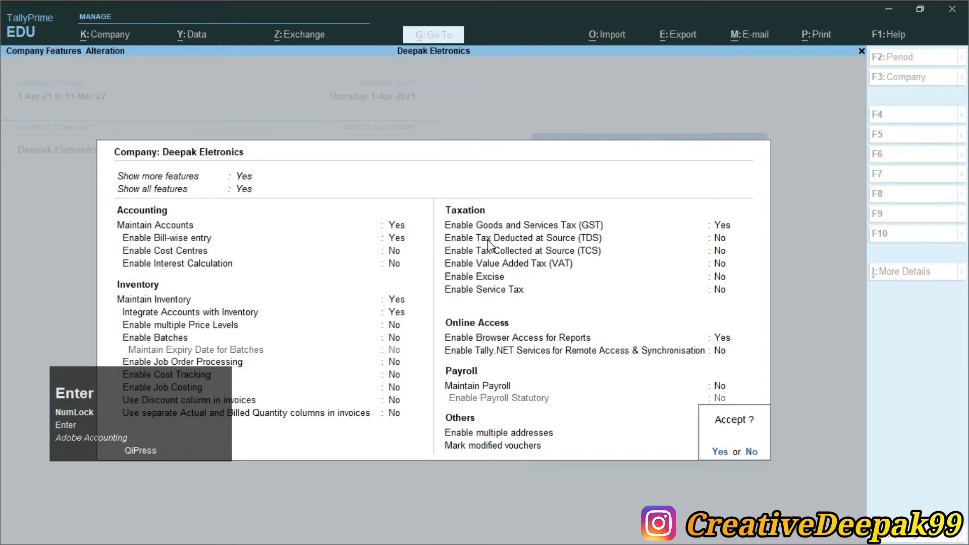
click(493, 237)
key(Return)
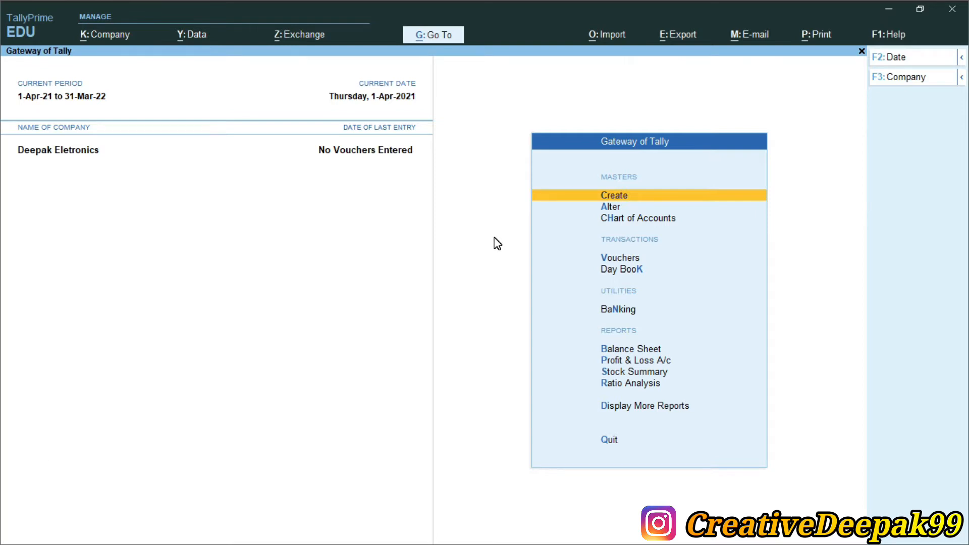
- Open the list of masters for creation and locate Currency under Accounting Masters
key(Return)
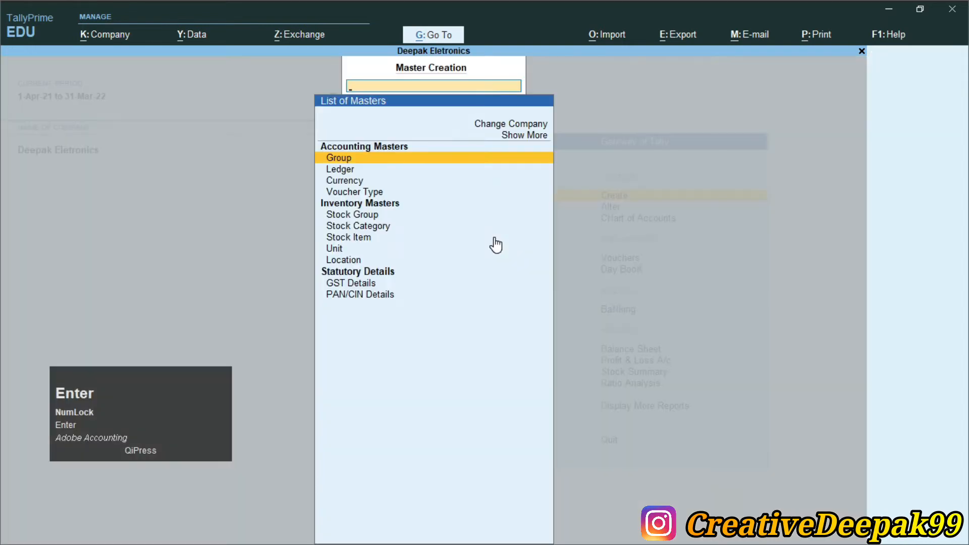
scroll(496, 245, up, 1)
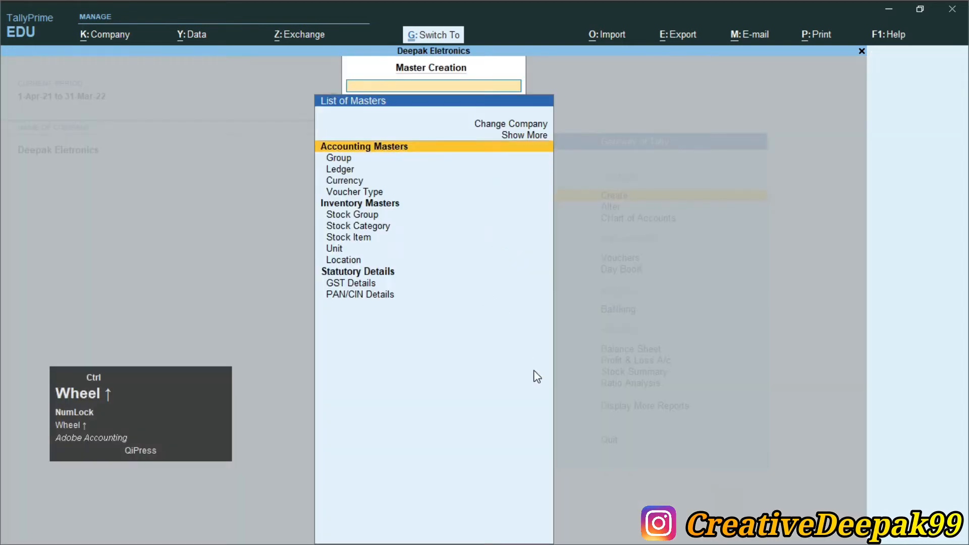
key(ctrl+2)
drag(310, 172, 409, 188)
scroll(533, 370, up, 3)
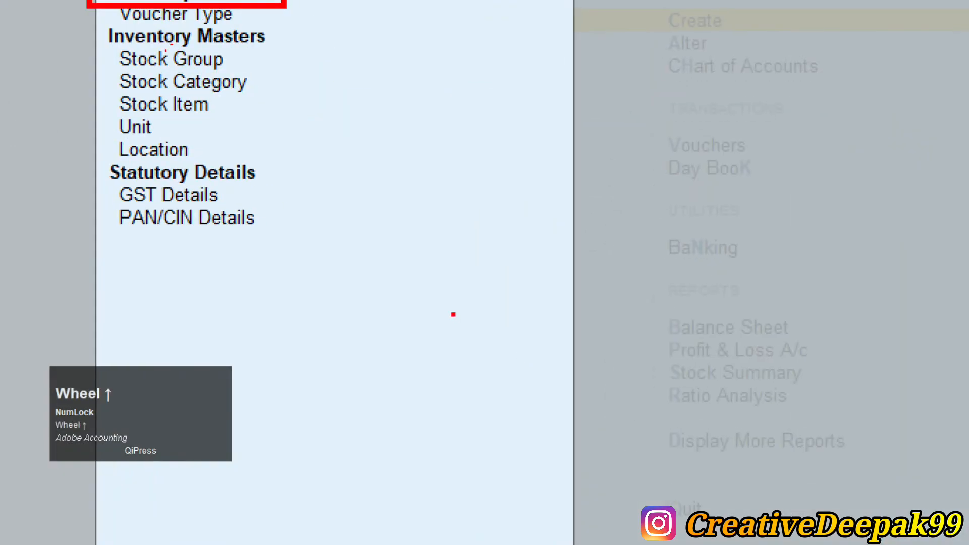
scroll(533, 371, down, 1)
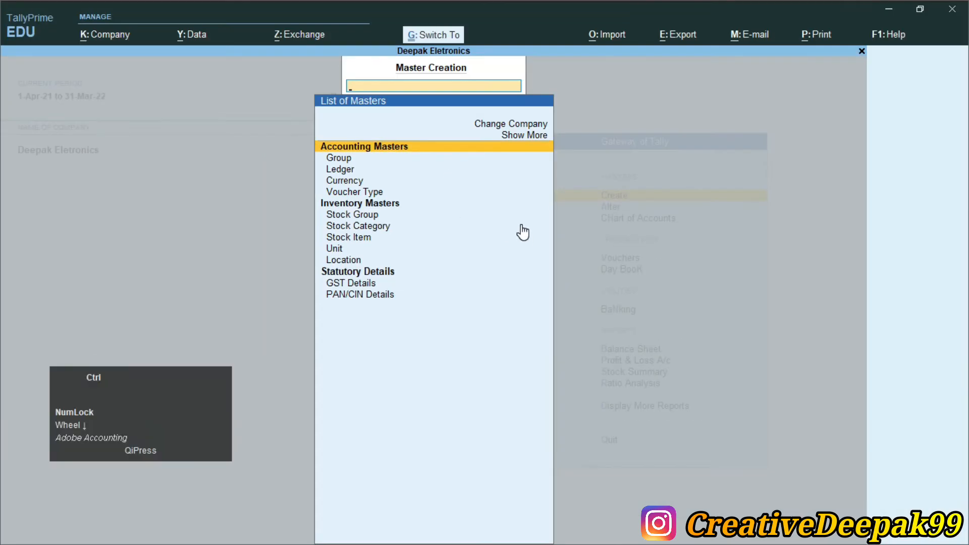
key(ctrl+w)
key(Escape)
key(Escape)
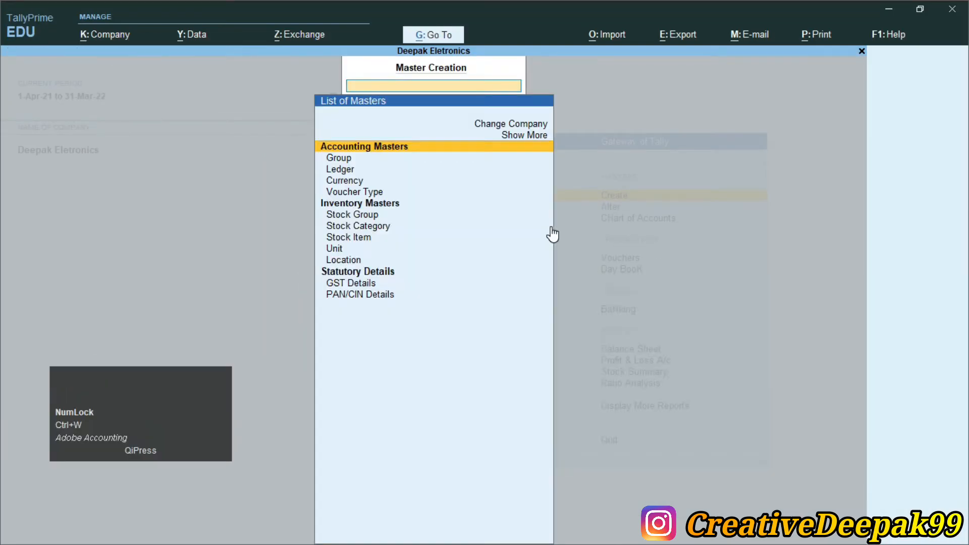
- Expand the list of masters to show more master types
key(ctrl+2)
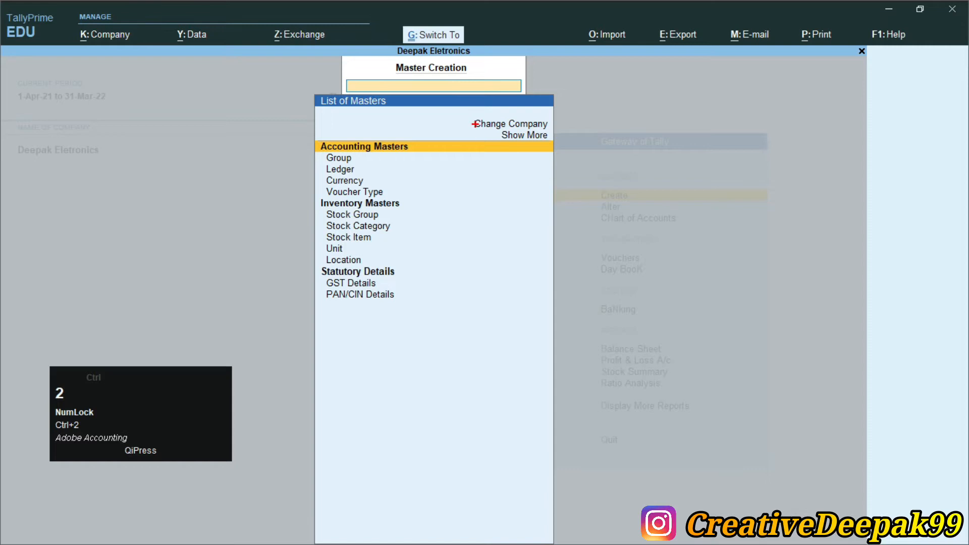
drag(477, 131, 583, 153)
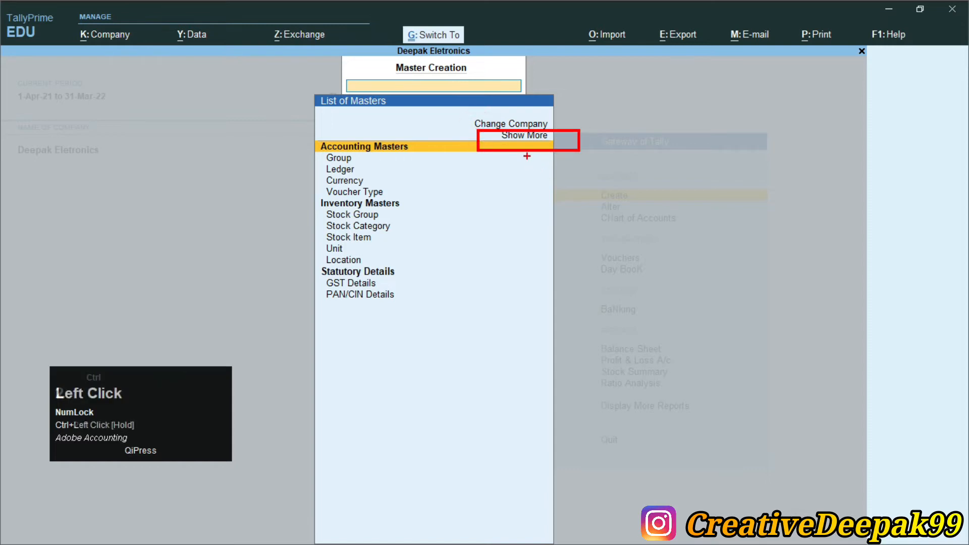
scroll(551, 226, up, 1)
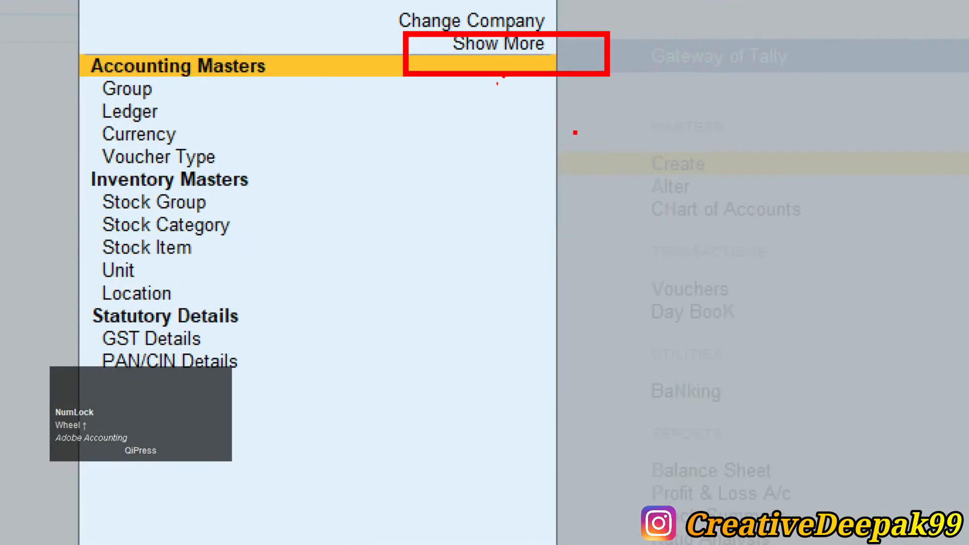
right_click(552, 110)
key(Up)
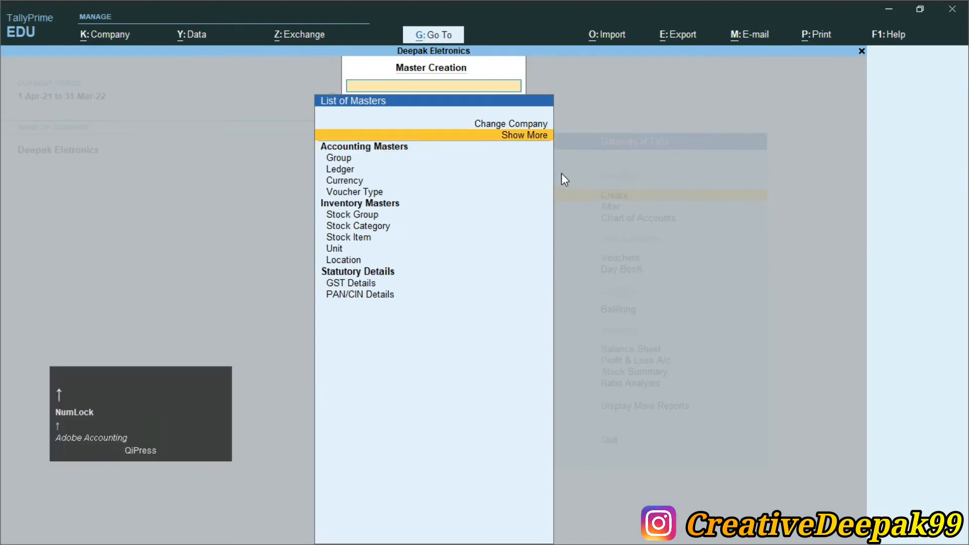
key(Return)
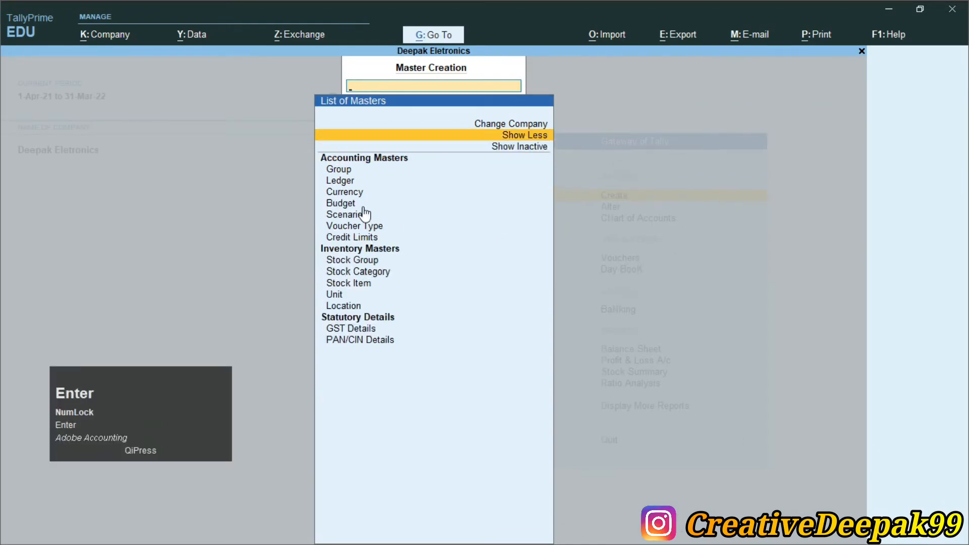
- Examine the Currency and Credit Limits entries in the expanded Accounting Masters and leave the list
key(ctrl+2)
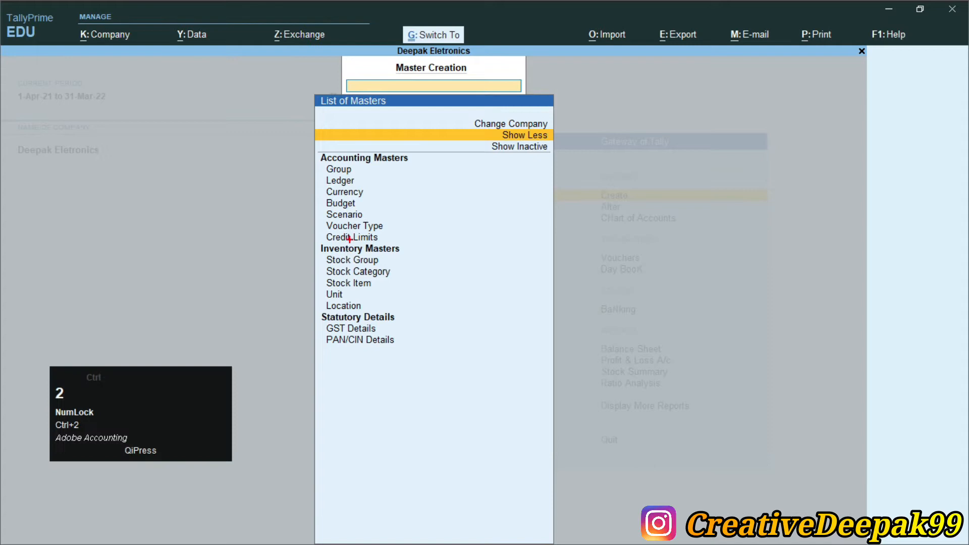
drag(318, 184, 405, 201)
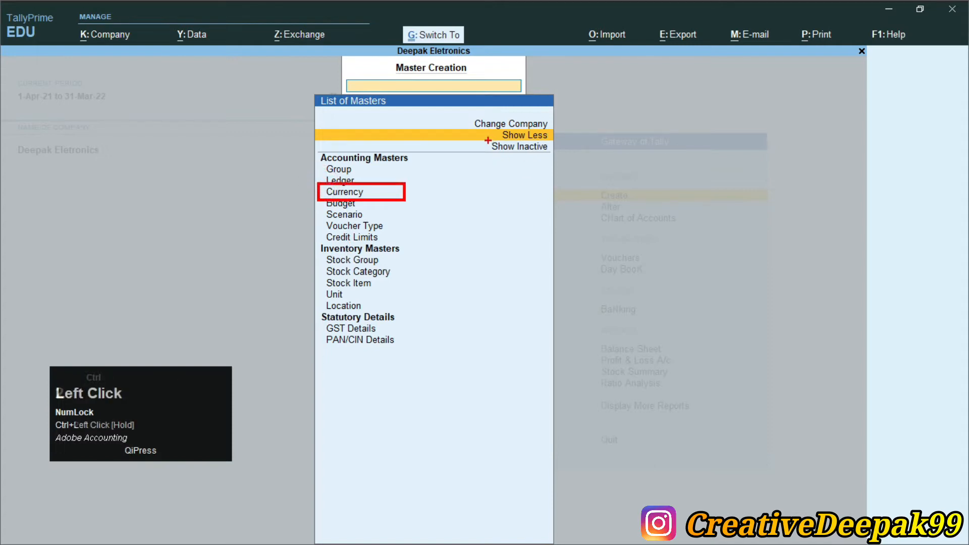
key(ctrl+2)
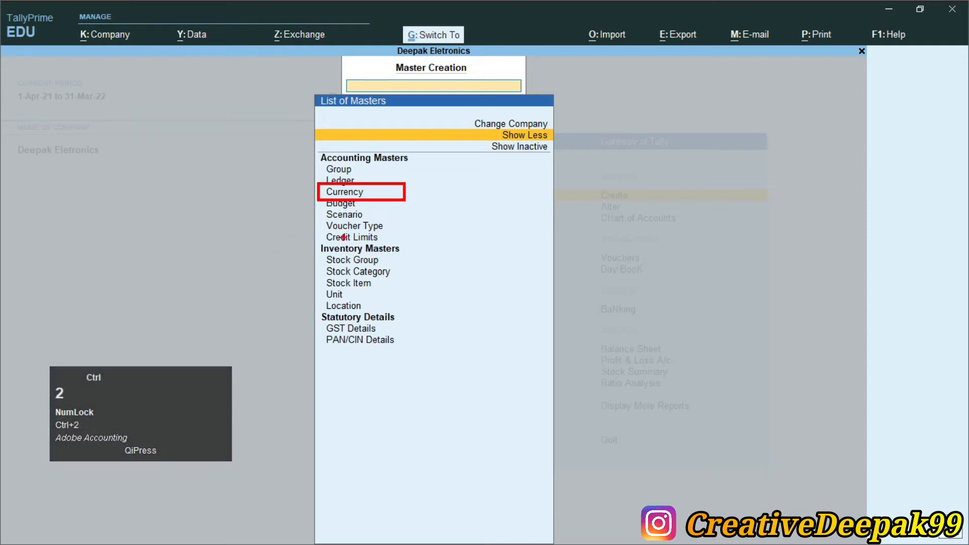
mouse_move(318, 229)
mouse_down()
mouse_move(338, 248)
mouse_move(430, 259)
mouse_move(434, 248)
mouse_up()
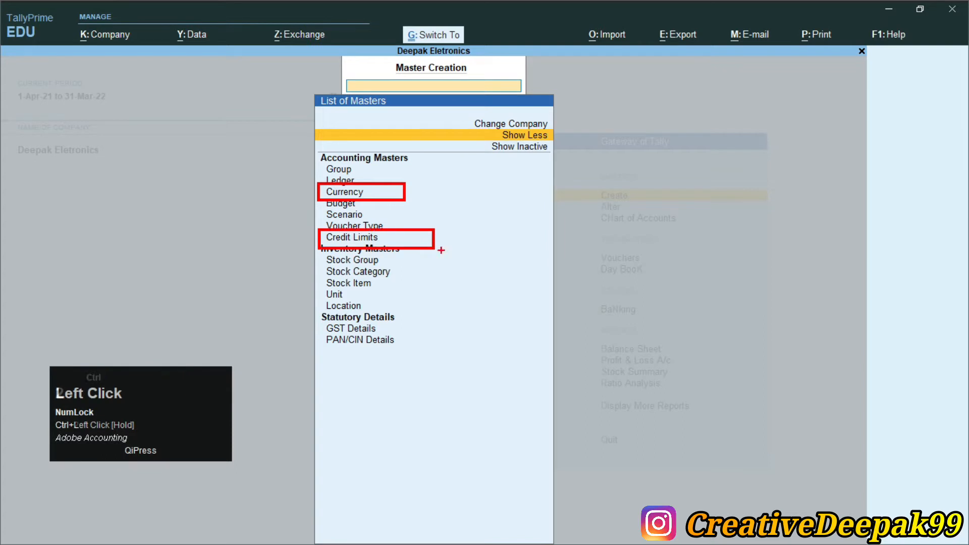
key(ctrl+2)
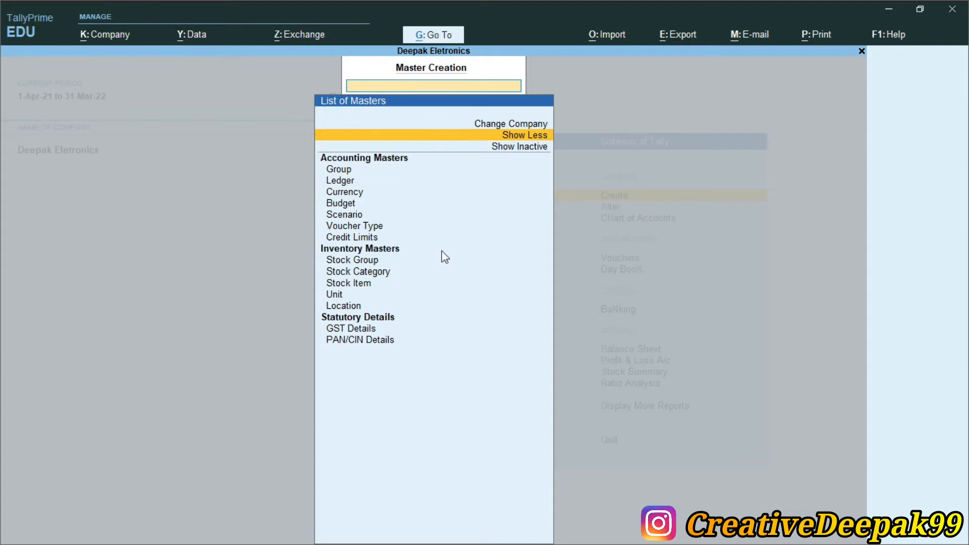
key(Escape)
- Switch back to Currency.pdf and examine the US Dollar symbol and the standard, selling and buying rates
key(alt+Tab)
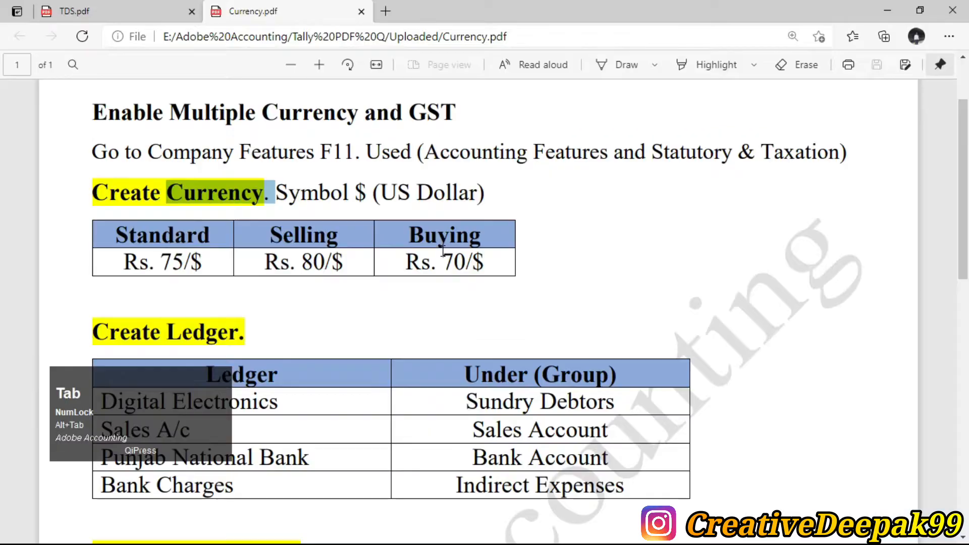
click(325, 196)
scroll(305, 213, up, 2)
scroll(305, 214, down, 2)
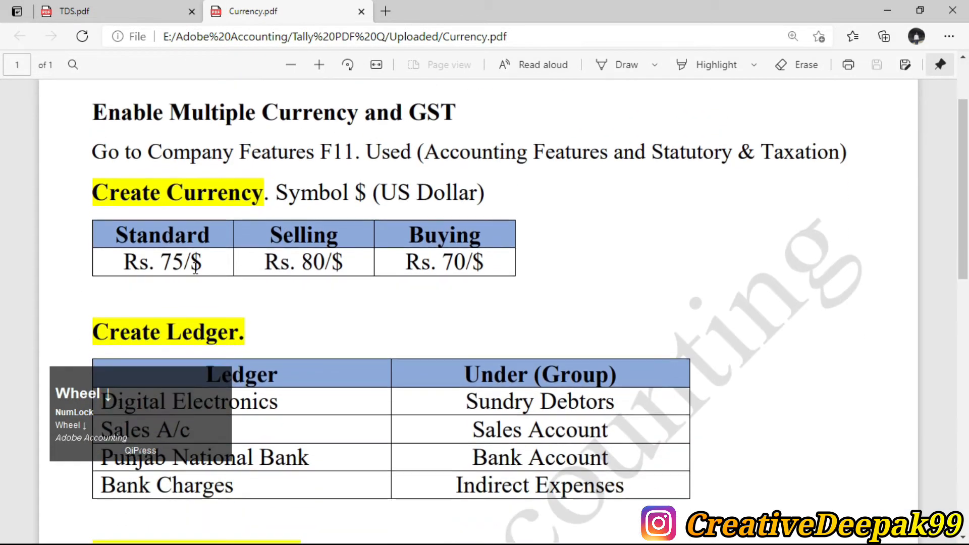
- Switch back to TallyPrime and start creating a new currency master instead of altering the default one
key(alt+Tab)
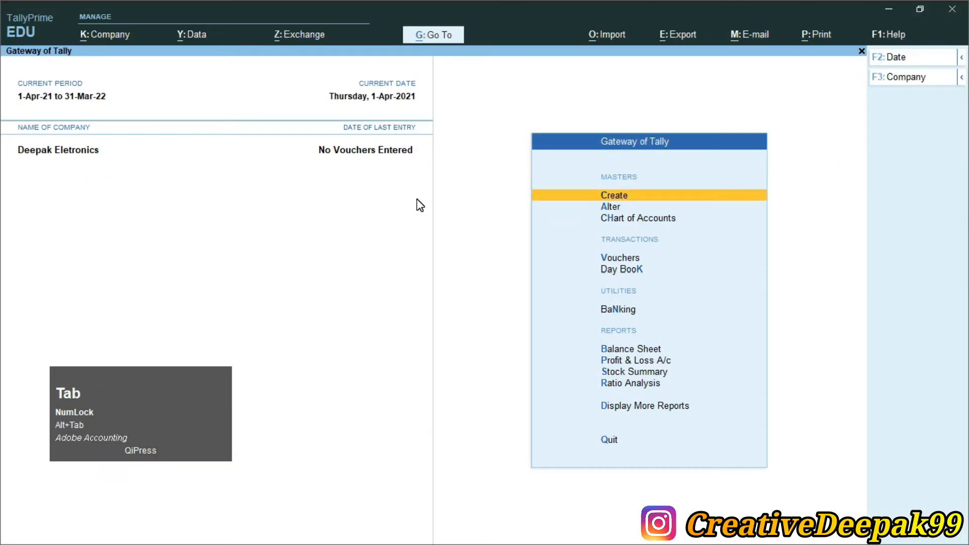
key(Return)
key(Down)
key(Down)
key(Down)
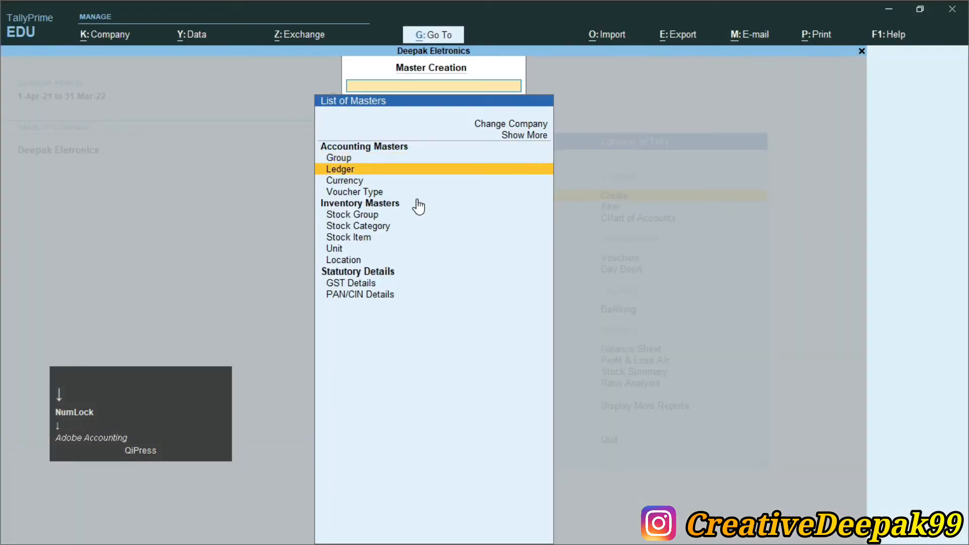
key(Up)
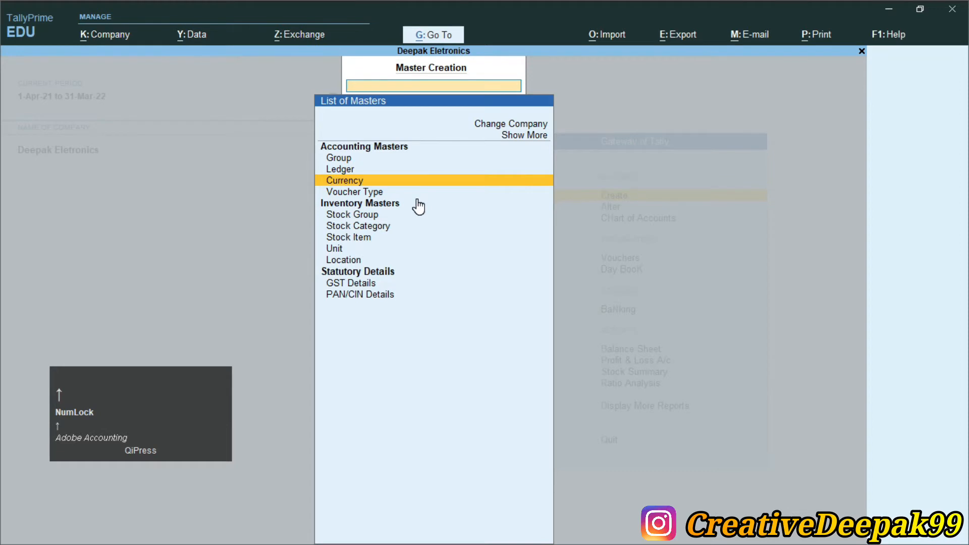
key(Return)
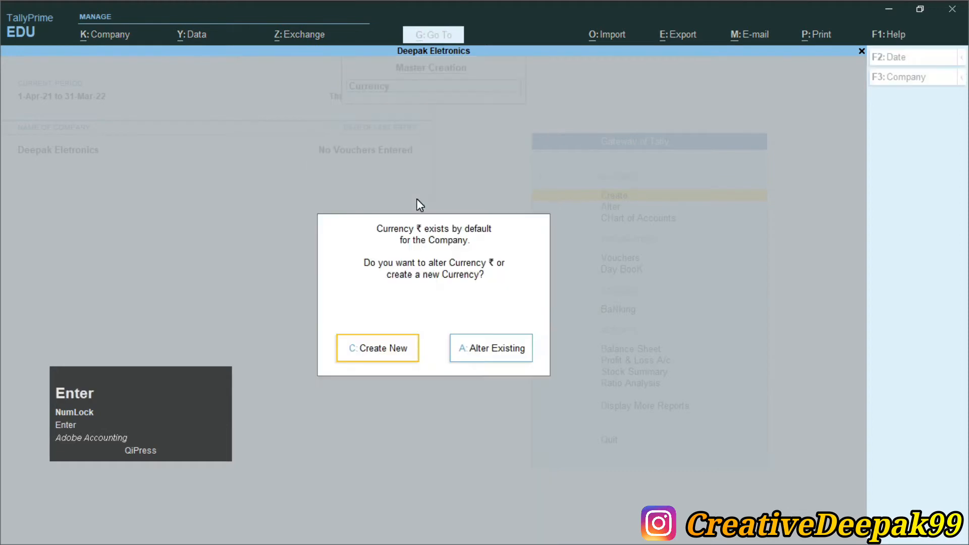
click(393, 350)
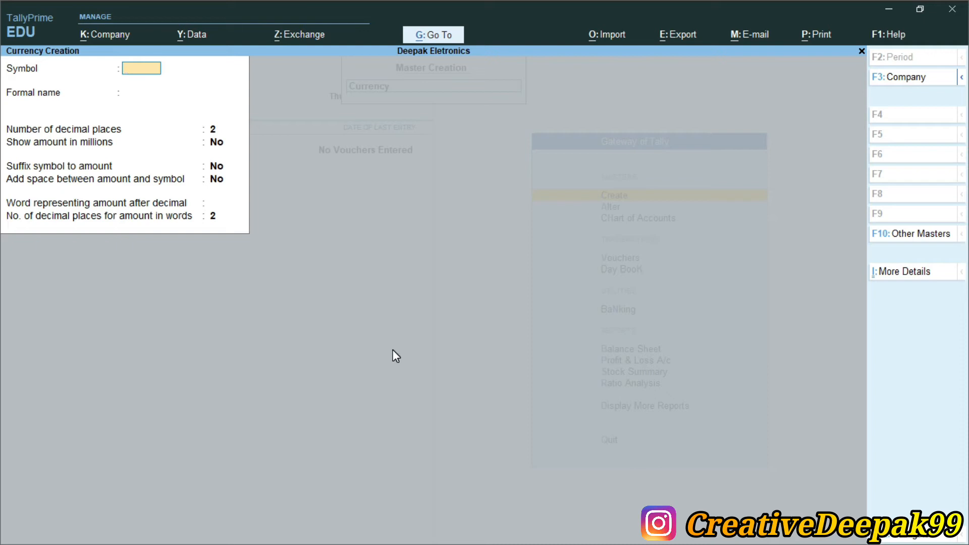
- Enter $ as the new currency's symbol and Dollar as its formal name
click(397, 234)
drag(187, 419, 165, 443)
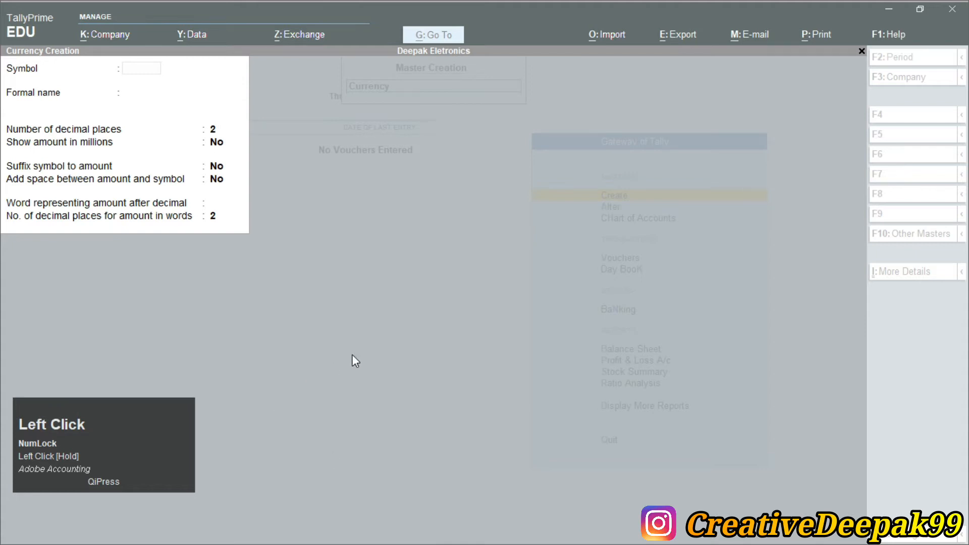
click(346, 282)
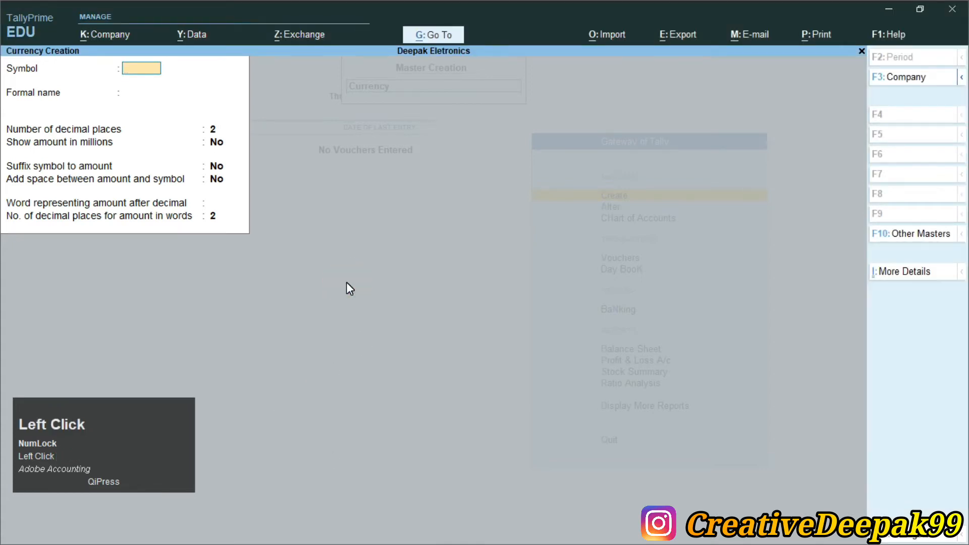
text($)
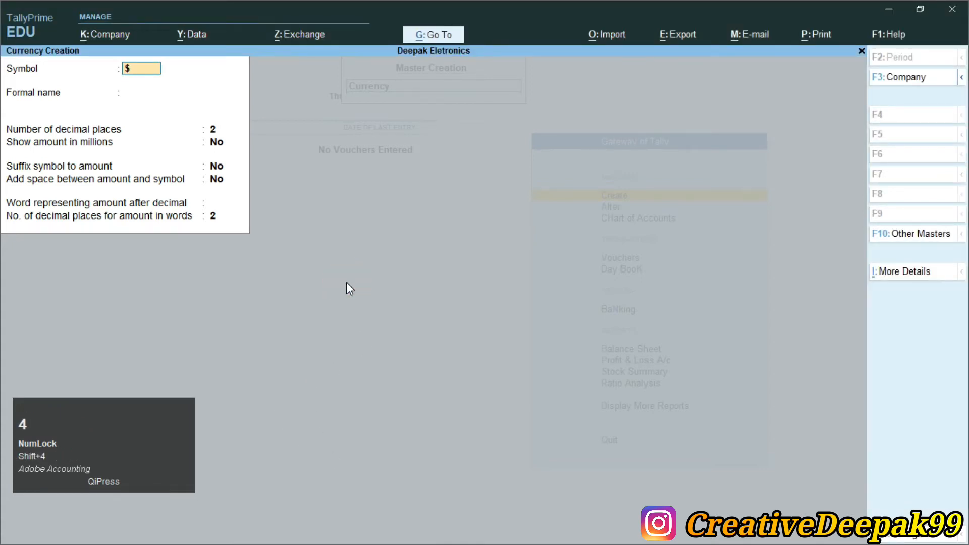
key(Return)
text(Dollar)
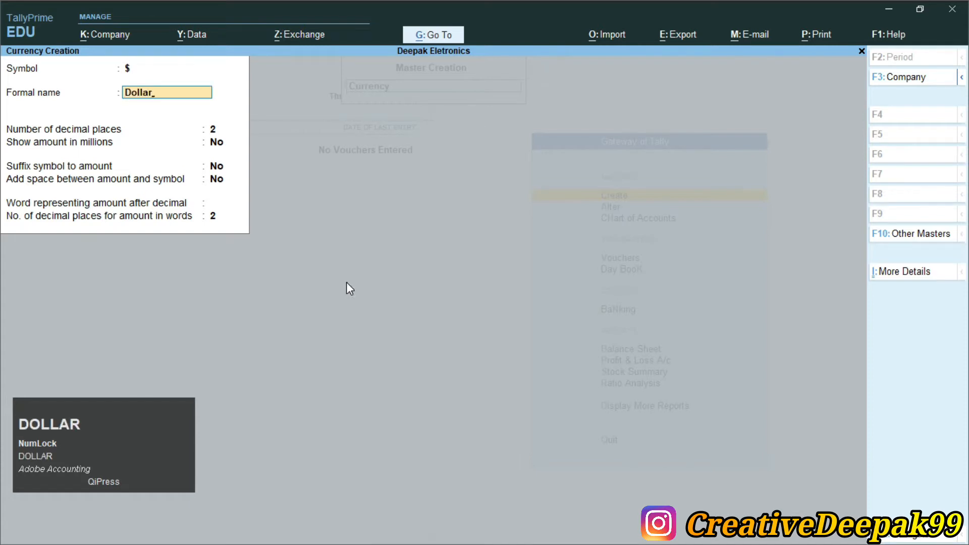
- Set the word representing the amount after decimal to cents, keep the other defaults, and save the Dollar currency
key(Return)
key(Return)
key(Return)
key(Return)
key(Return)
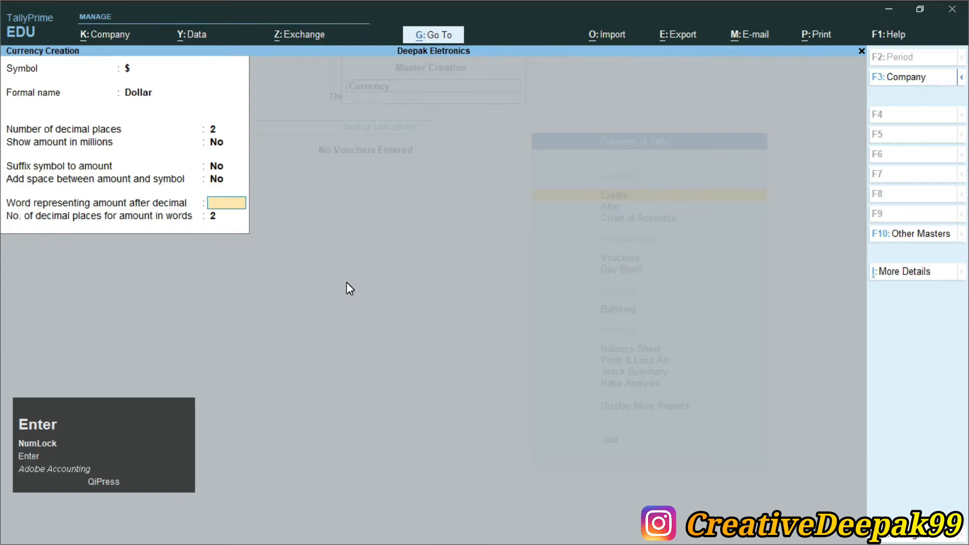
text(cents)
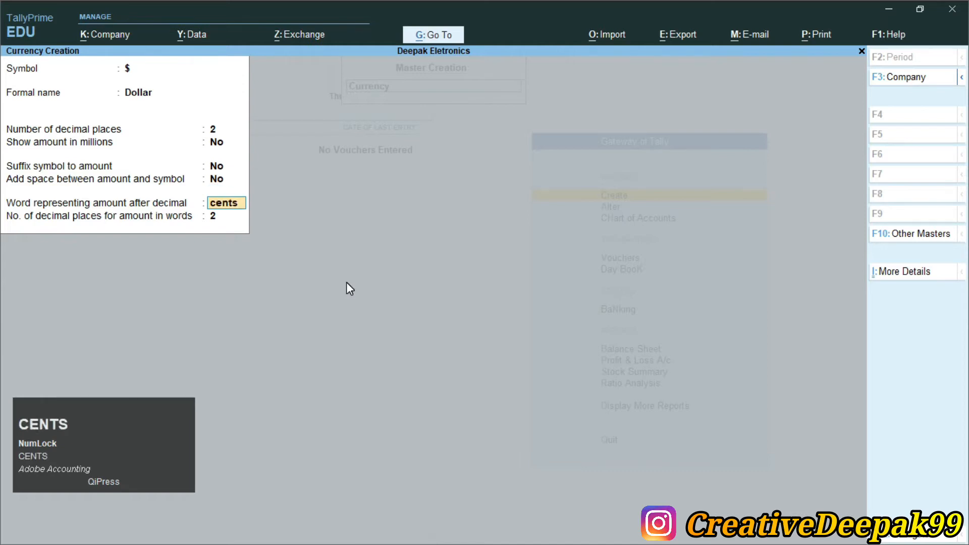
key(Return)
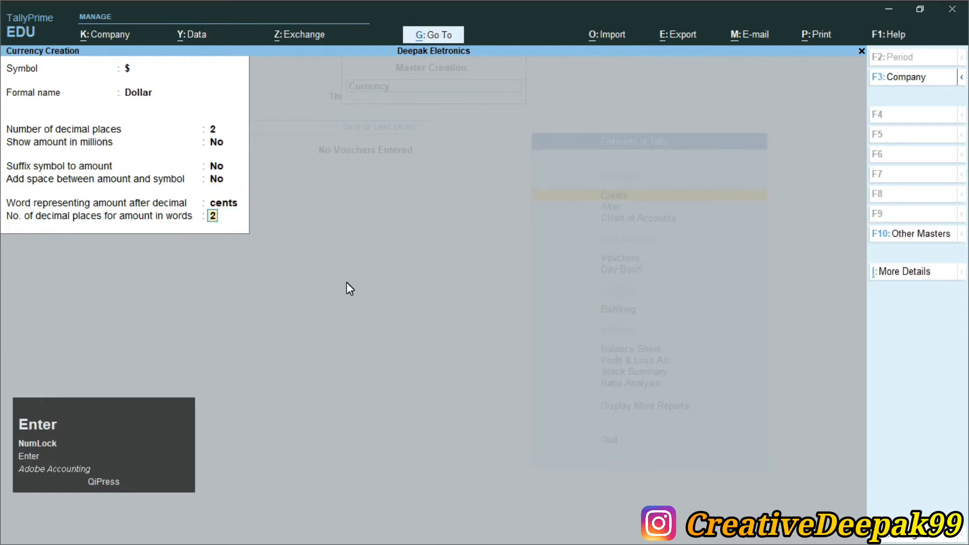
key(Return)
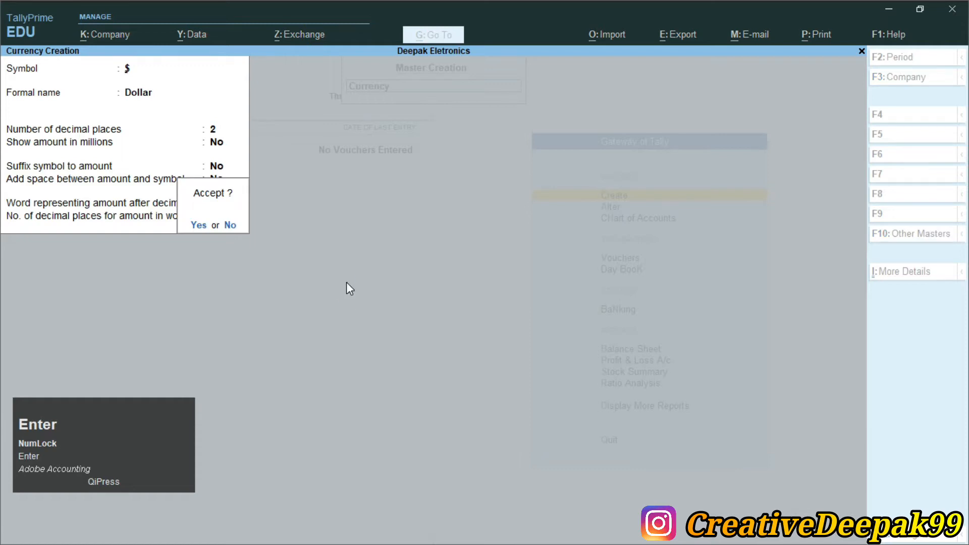
key(Return)
- Open the Rates of Exchange master and keep 1-Apr-21 as the date for the rate of exchange
key(Escape)
key(Return)
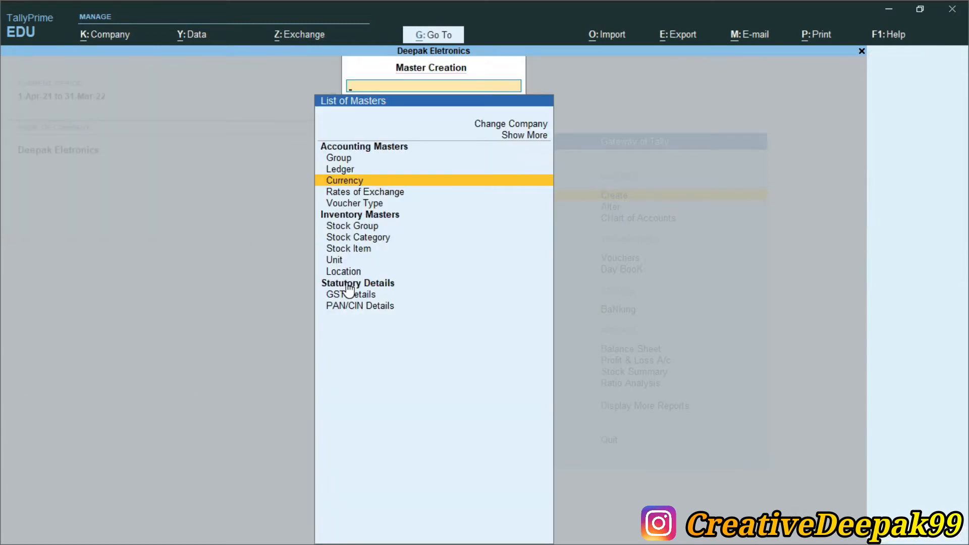
key(ctrl+2)
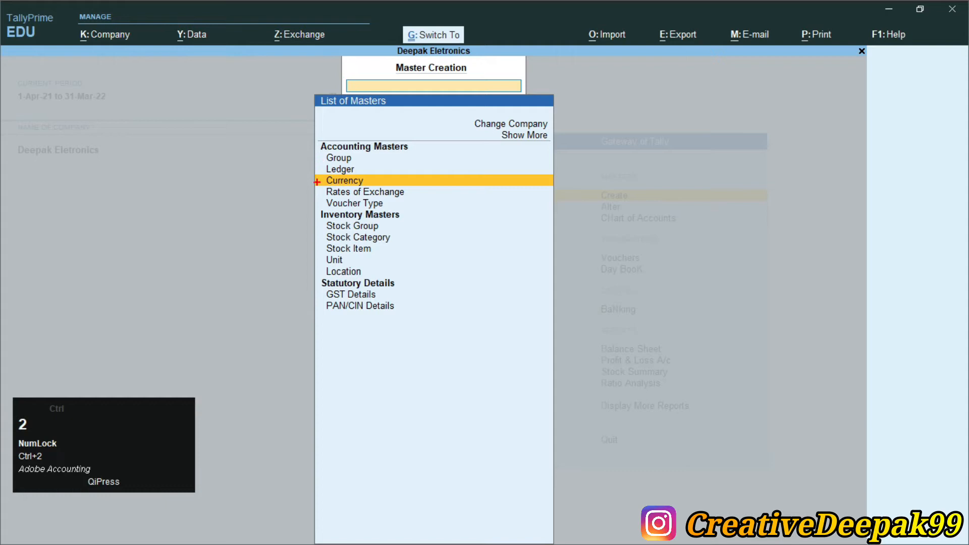
mouse_move(311, 172)
mouse_down()
mouse_move(473, 209)
mouse_move(431, 207)
mouse_up()
scroll(367, 212, up, 3)
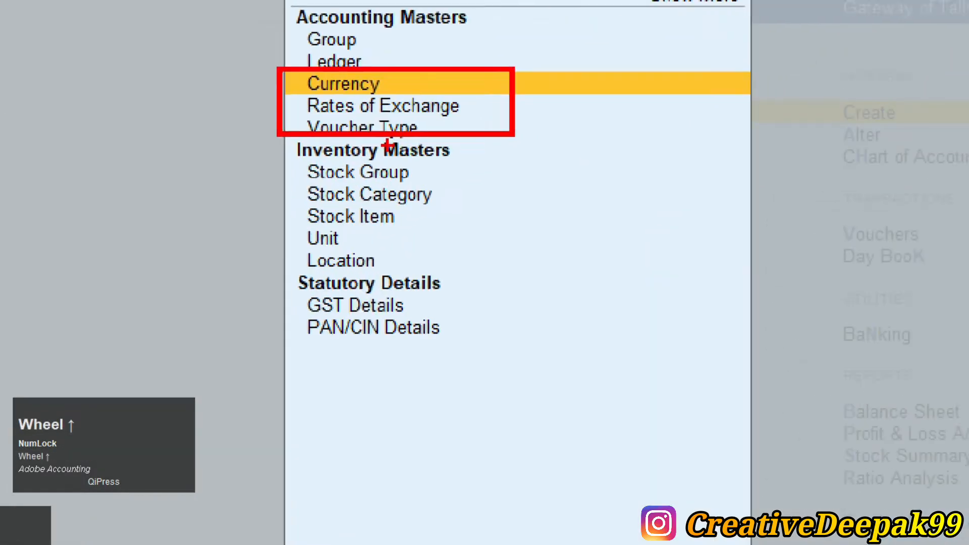
mouse_move(292, 88)
mouse_down()
mouse_move(303, 99)
mouse_move(507, 125)
mouse_move(611, 117)
mouse_up()
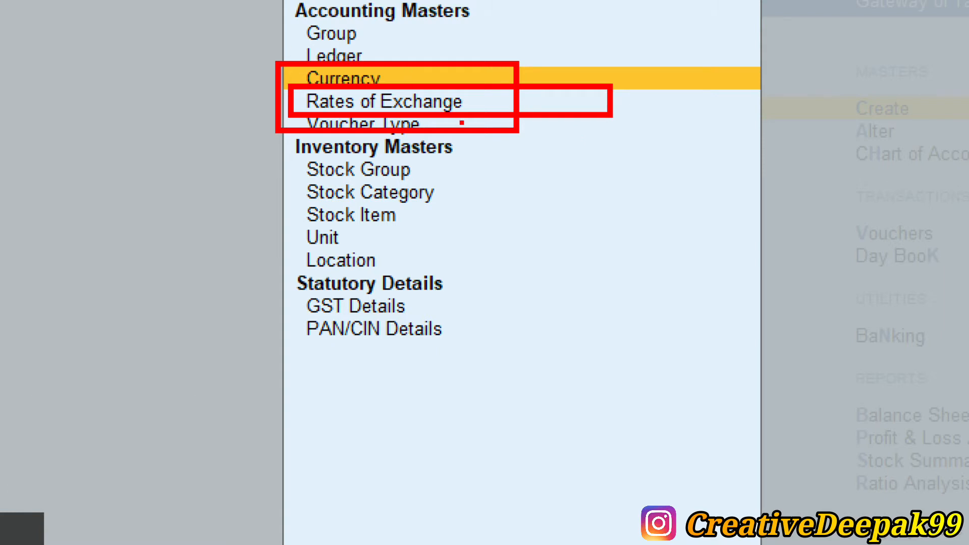
key(Down)
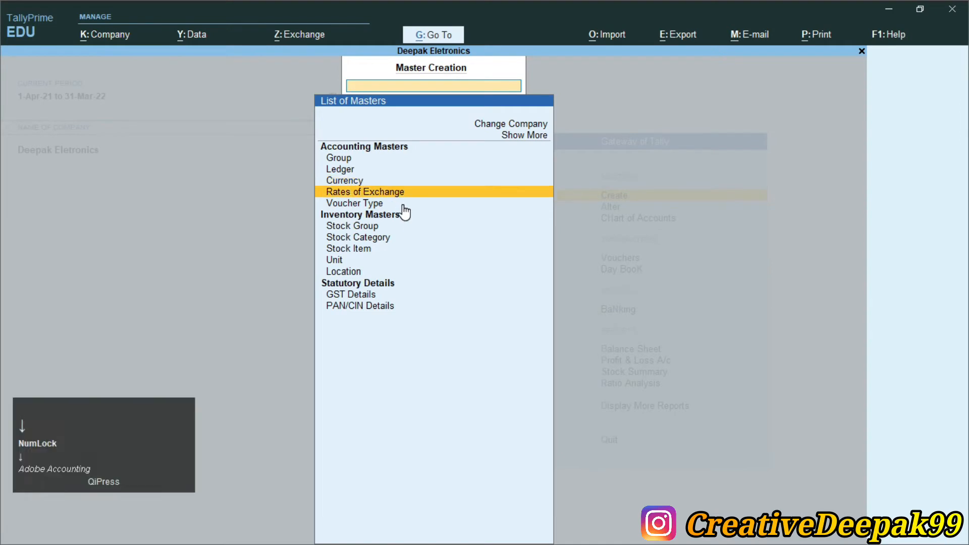
key(Return)
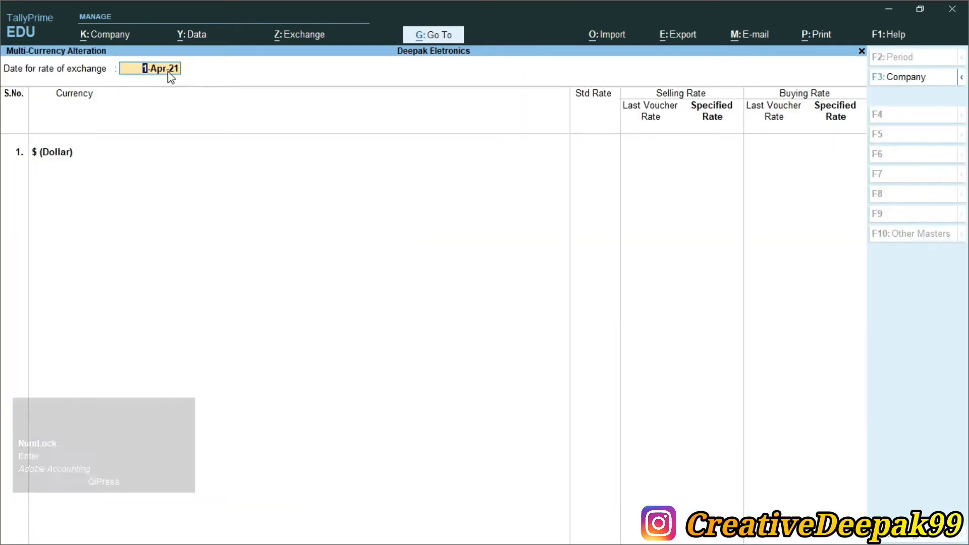
key(Return)
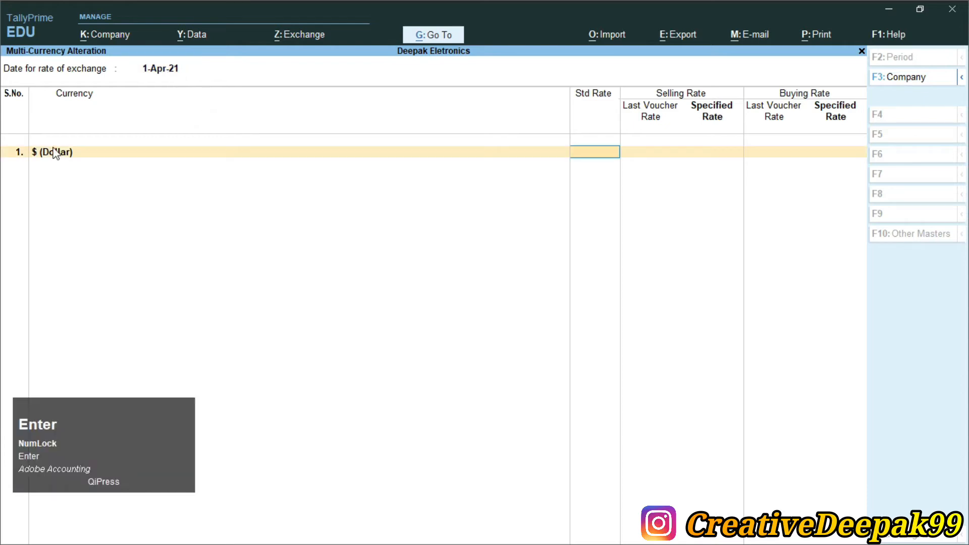
- Check the standard rate in Currency.pdf and set the Dollar's standard rate to 75 in TallyPrime
click(591, 127)
key(alt+Tab)
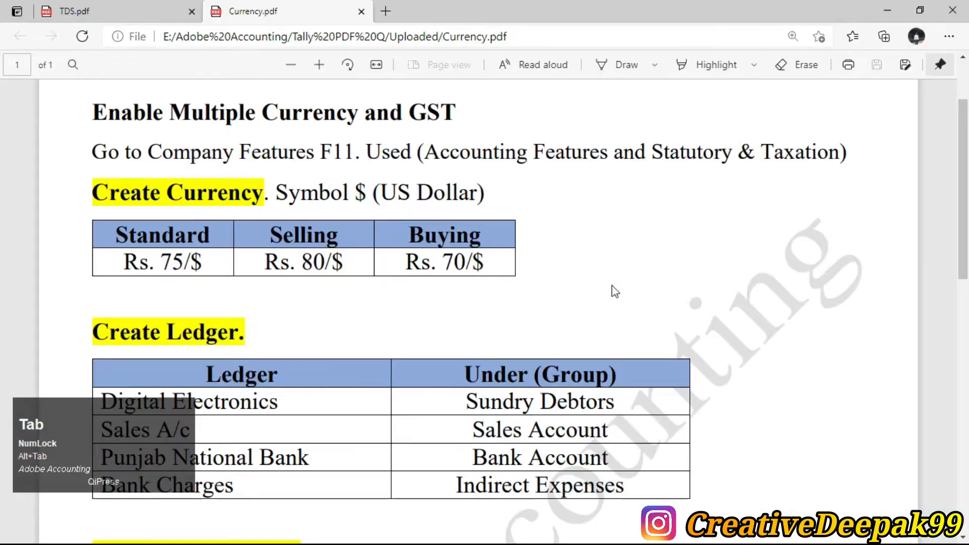
drag(119, 235, 190, 263)
key(alt+Tab)
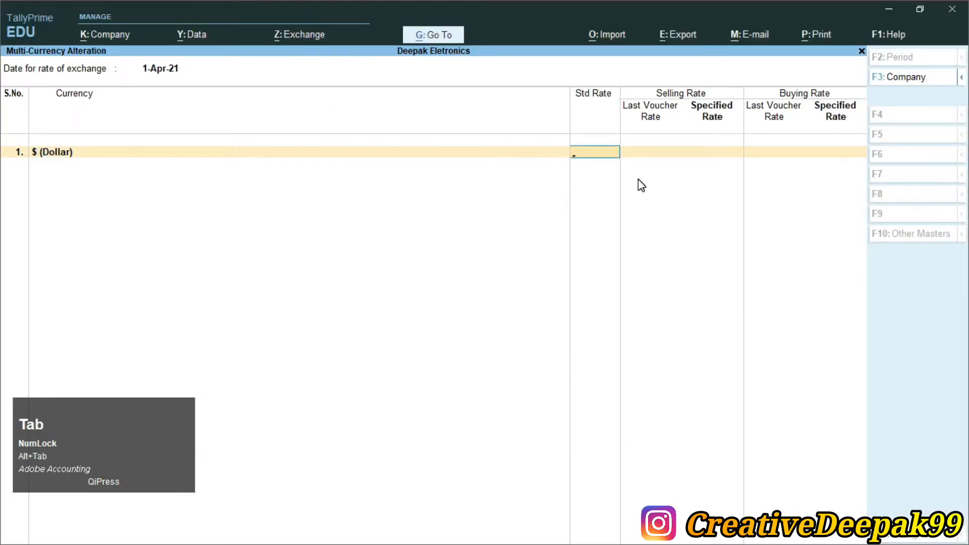
text(75)
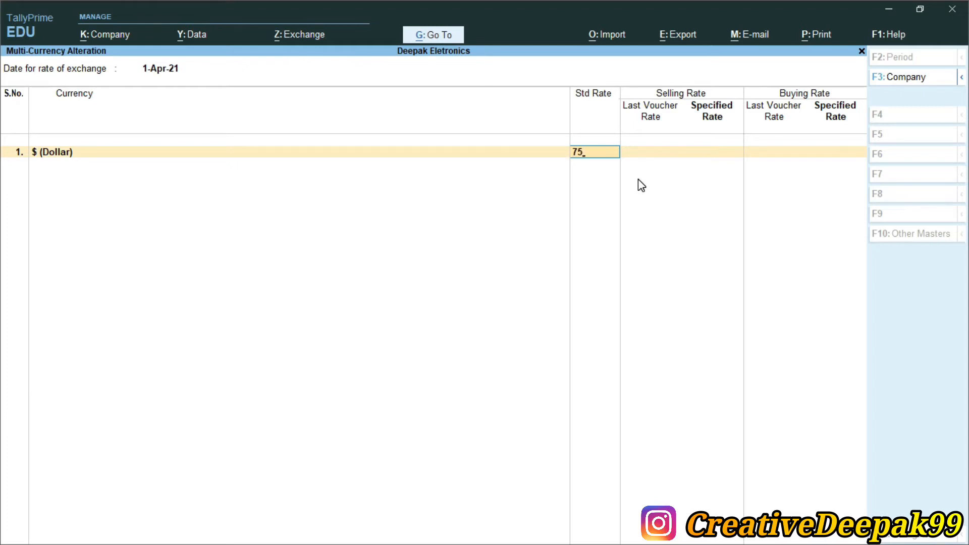
key(Return)
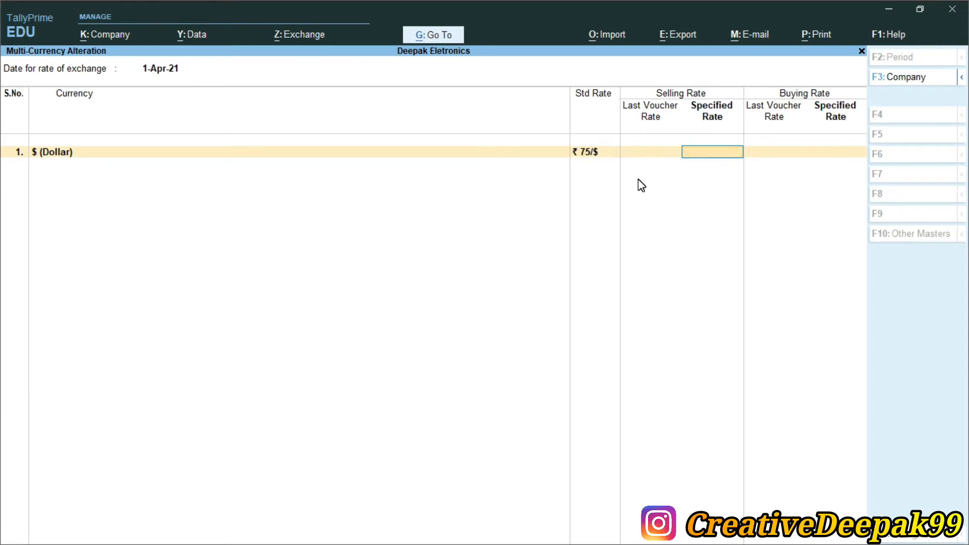
- Examine the Selling Rate and Buying Rate columns, and look up both rates in Currency.pdf
key(ctrl+2)
drag(646, 83, 715, 101)
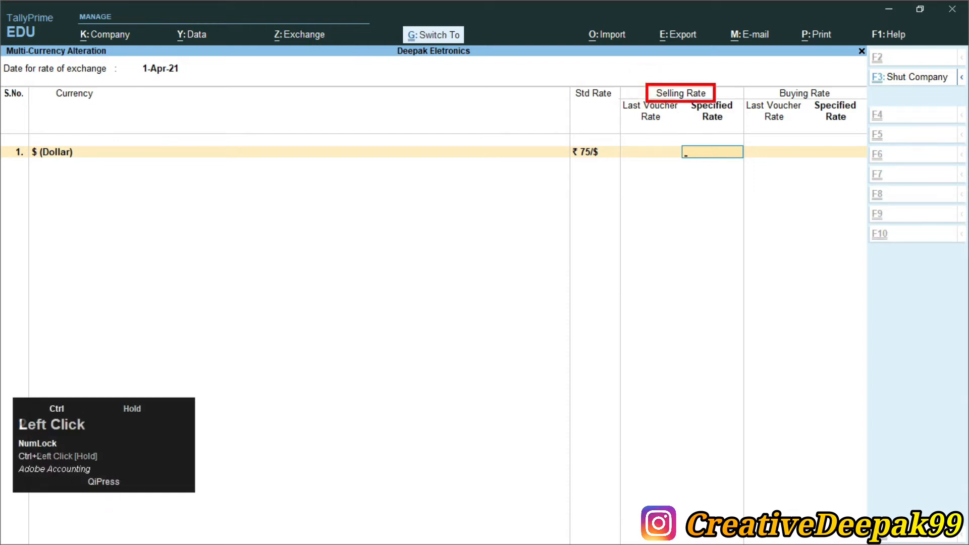
drag(766, 83, 844, 103)
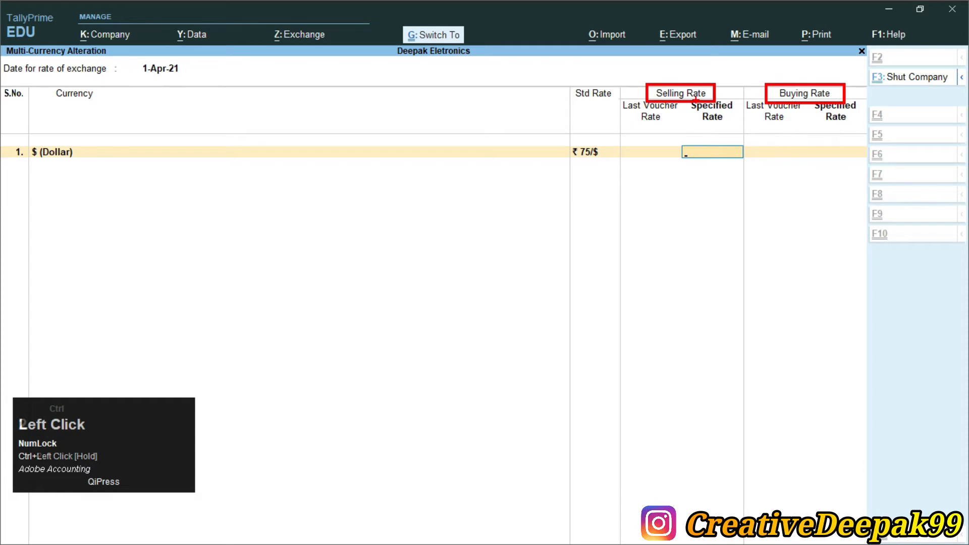
key(ctrl+2)
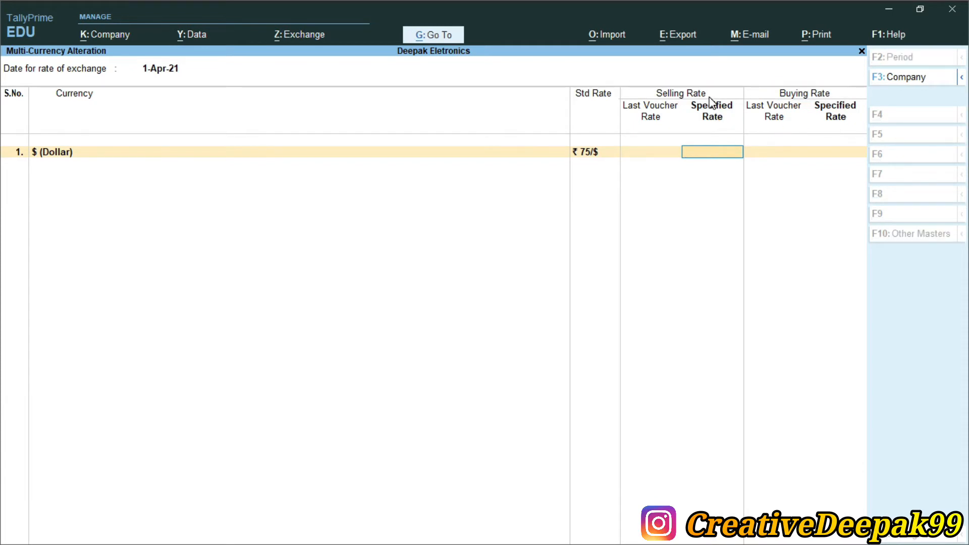
key(alt+Tab)
drag(270, 236, 323, 263)
click(472, 266)
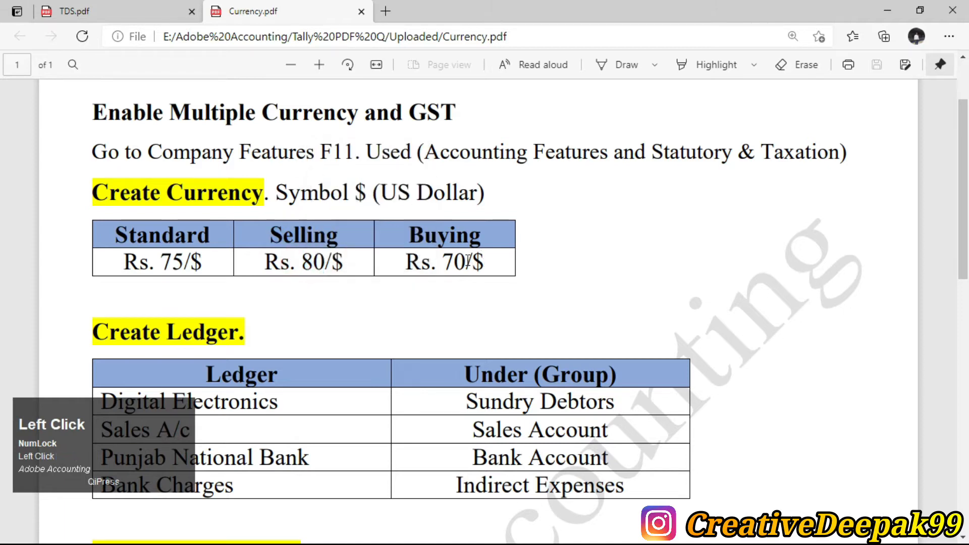
- Back in TallyPrime, set the Dollar's specified selling rate to 80 and buying rate to 70, and save the rates
key(alt+Tab)
text(80)
key(Return)
text(70)
key(Return)
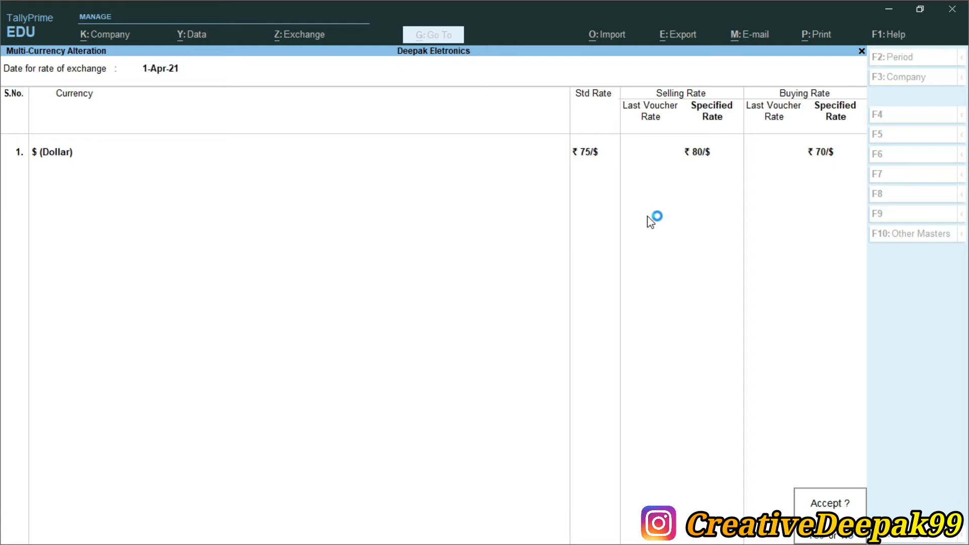
key(Return)
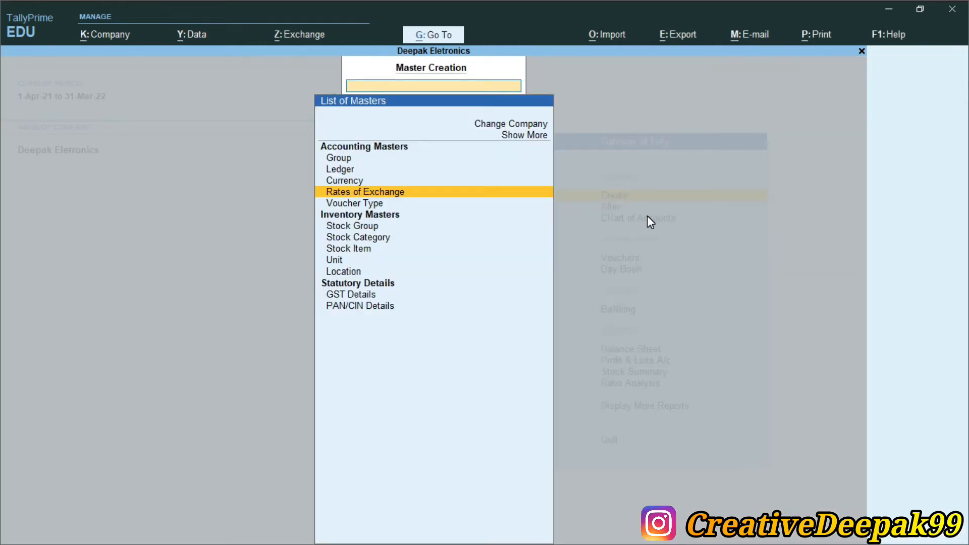
key(Escape)
- Switch to Currency.pdf and examine the tables of ledgers and stock items to create
key(alt+Tab)
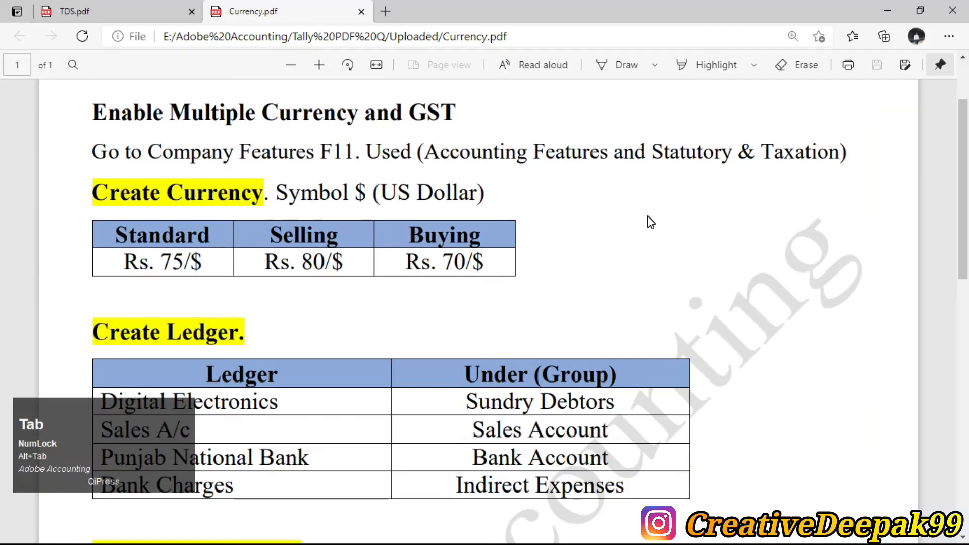
scroll(538, 240, down, 3)
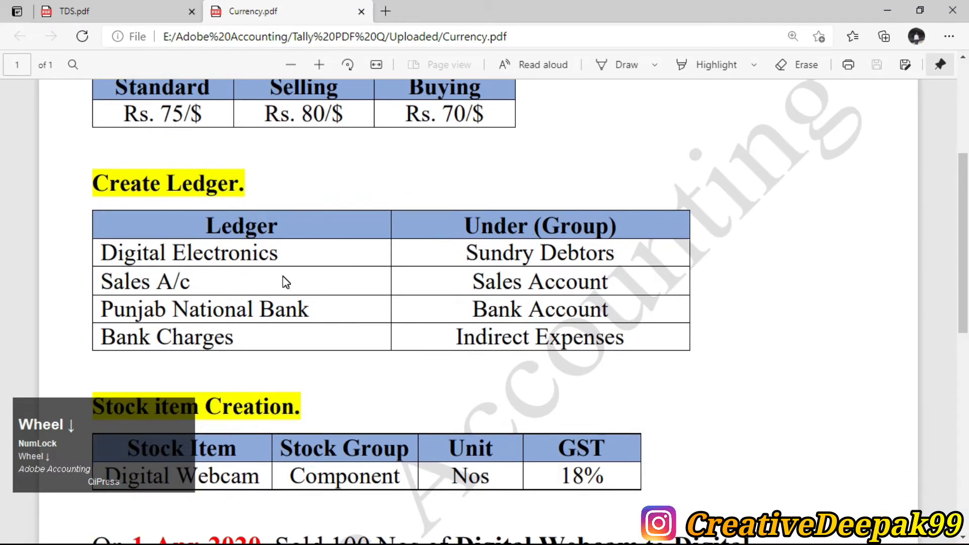
scroll(286, 283, down, 2)
scroll(197, 231, up, 1)
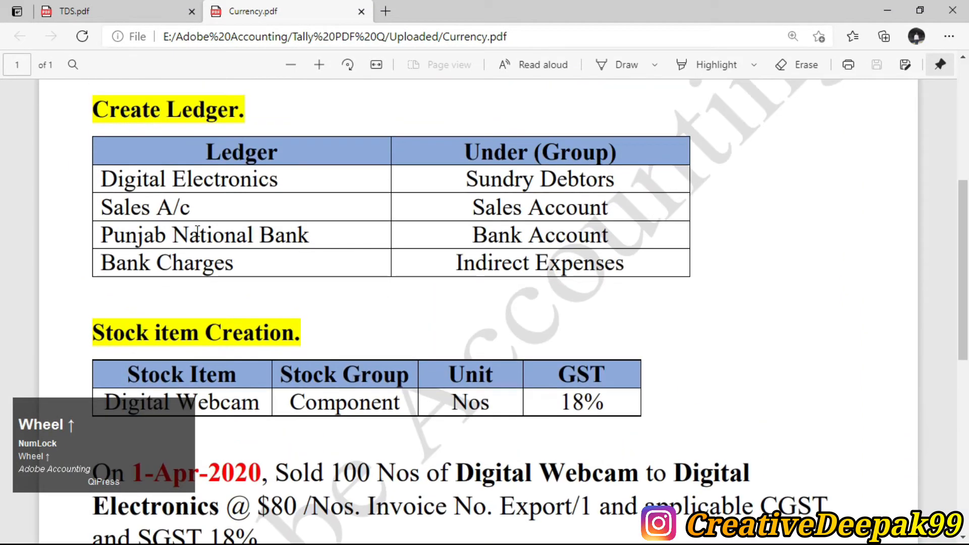
- Switch to TallyPrime and start a new ledger named Digital Electronics, checking the name in Currency.pdf
key(alt+Tab)
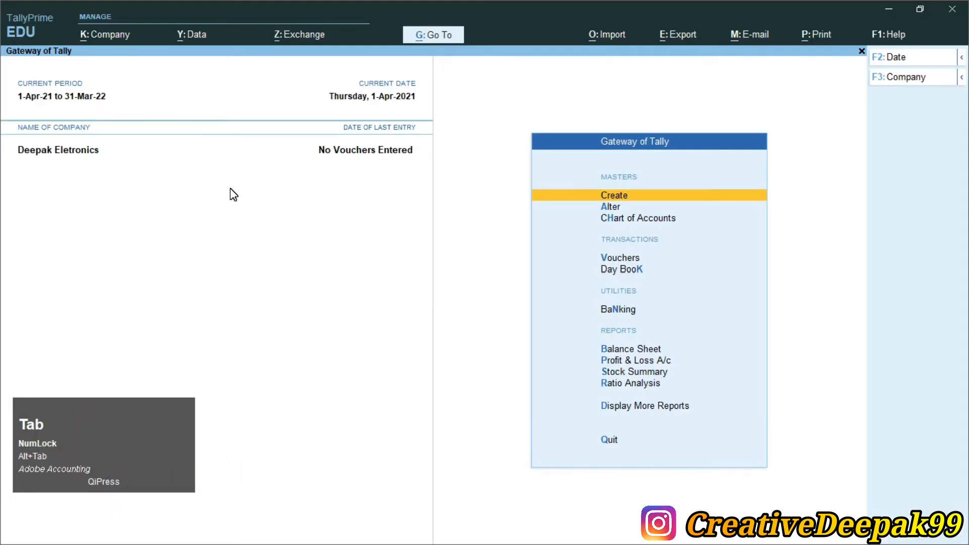
key(Return)
key(Down)
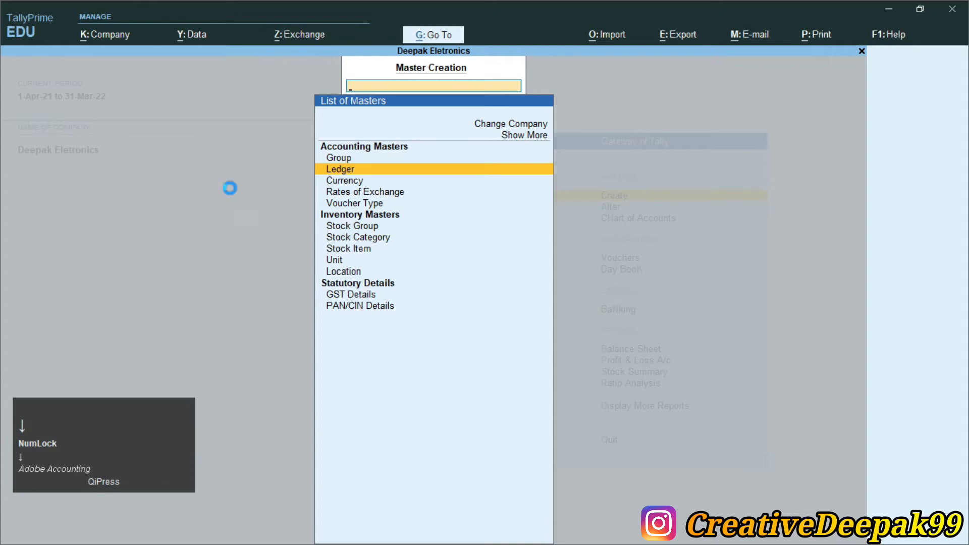
key(Return)
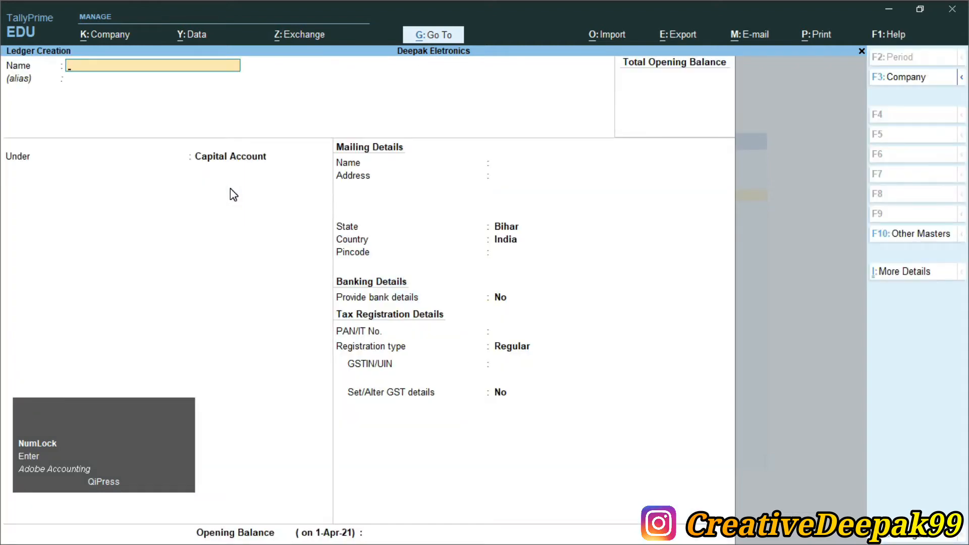
key(alt+Tab)
key(alt+Tab)
text(Digital Le)
key(BackSpace)
text(Ele)
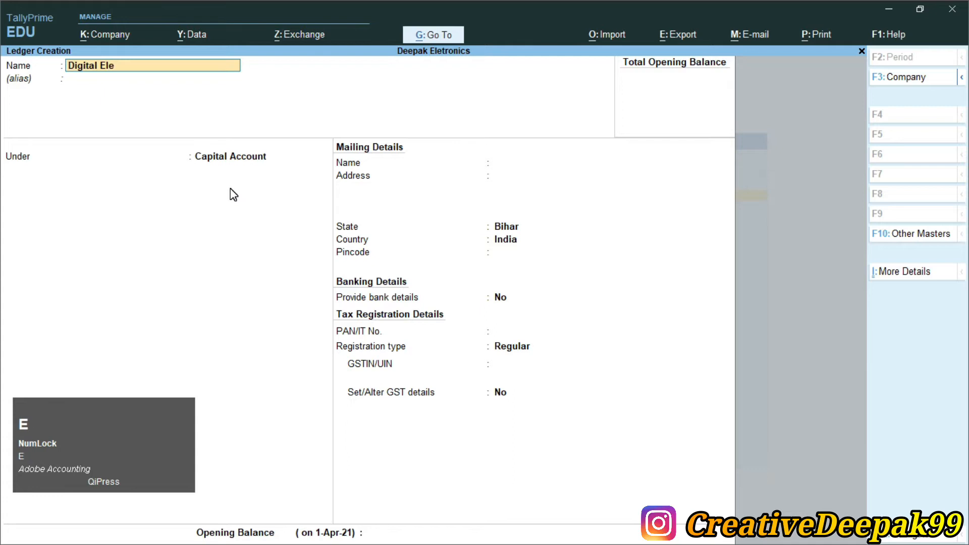
text(ctronics)
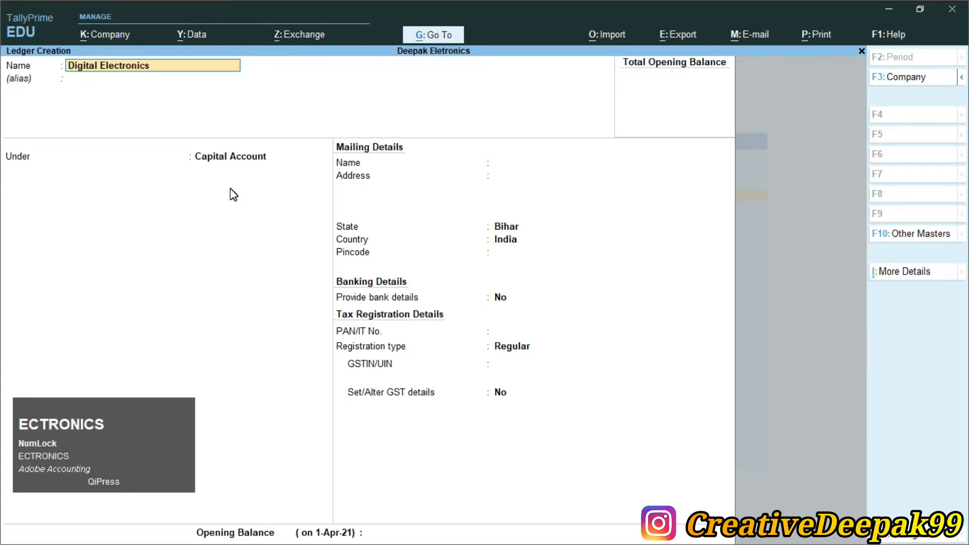
key(Return)
key(Return)
- Group the Digital Electronics ledger under Sundry Debtors, keeping bill-by-bill balances enabled and the default credit period blank
text(S)
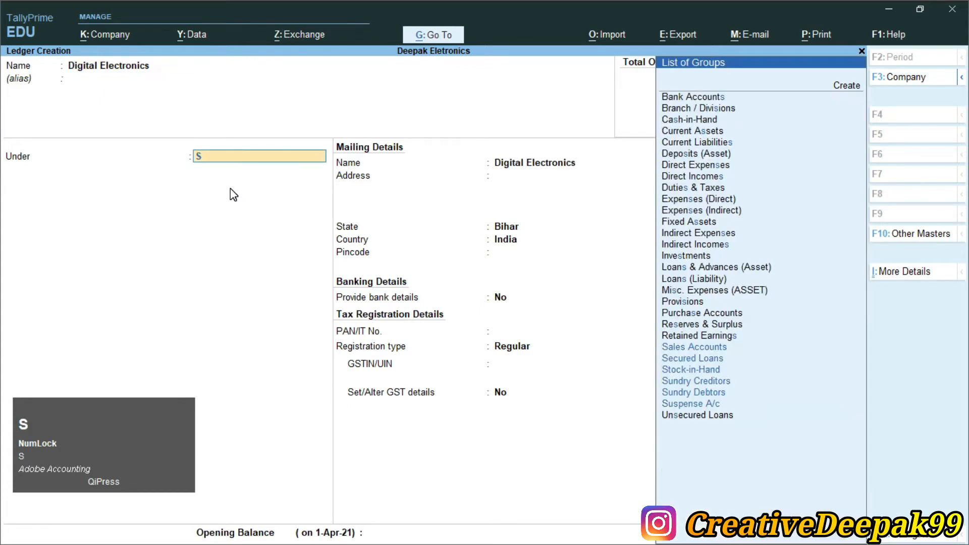
key(Down)
key(Down)
key(Down)
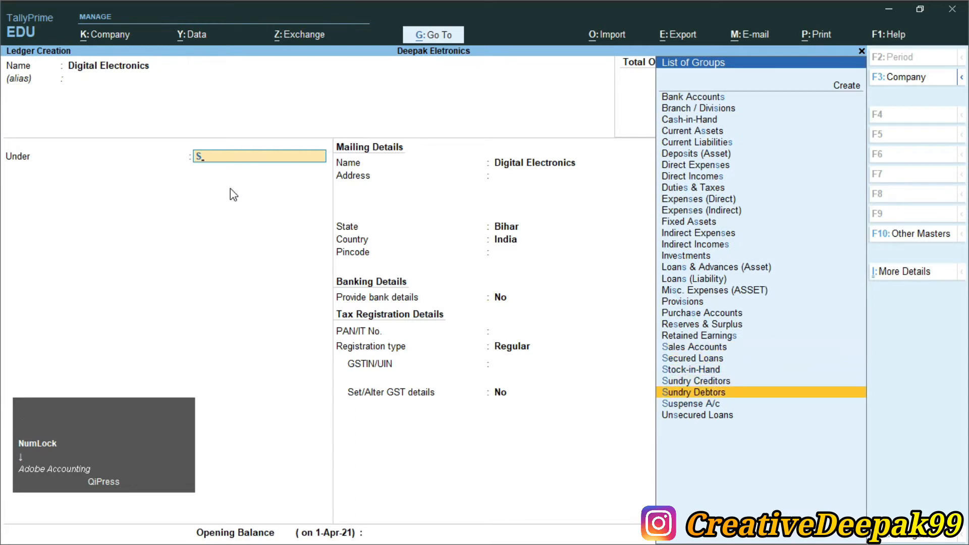
key(Return)
key(Return)
key(Return)
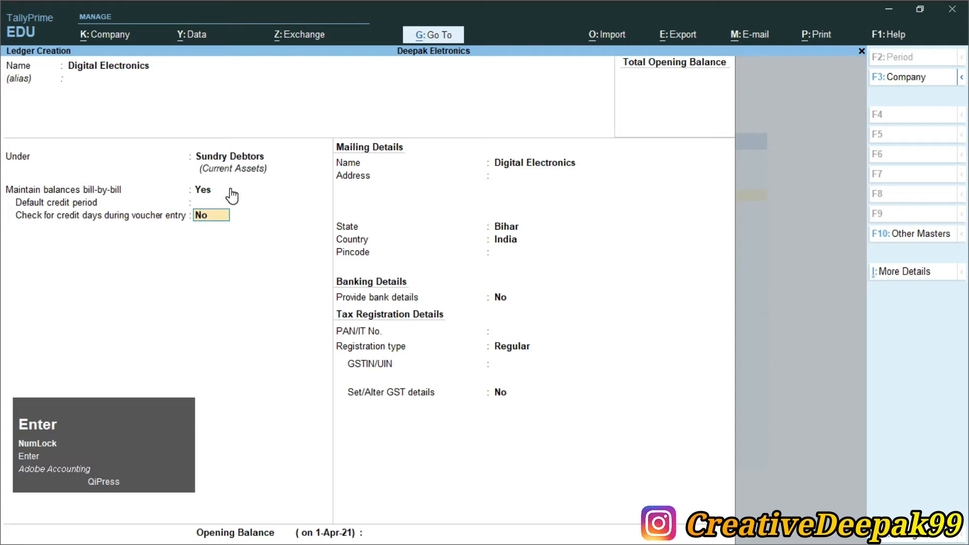
key(ctrl+2)
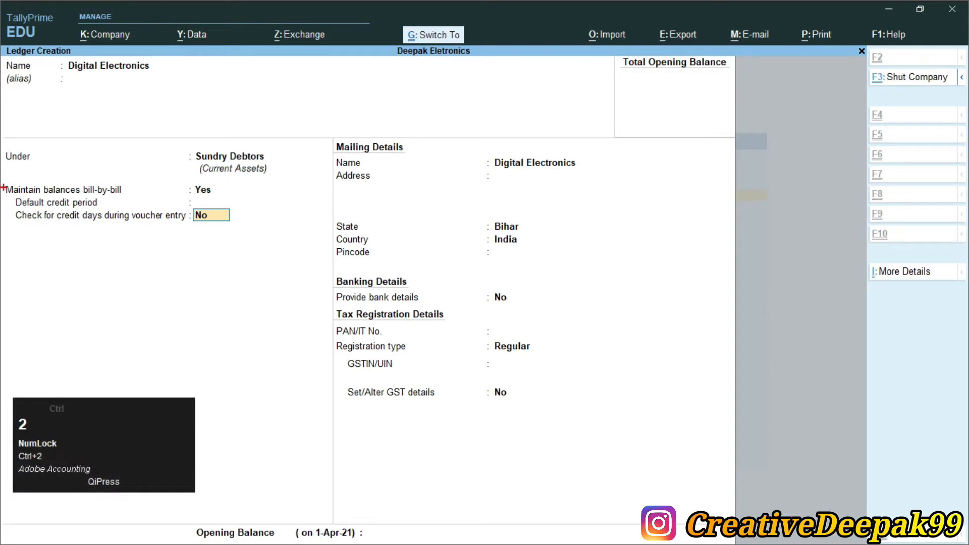
drag(3, 179, 227, 202)
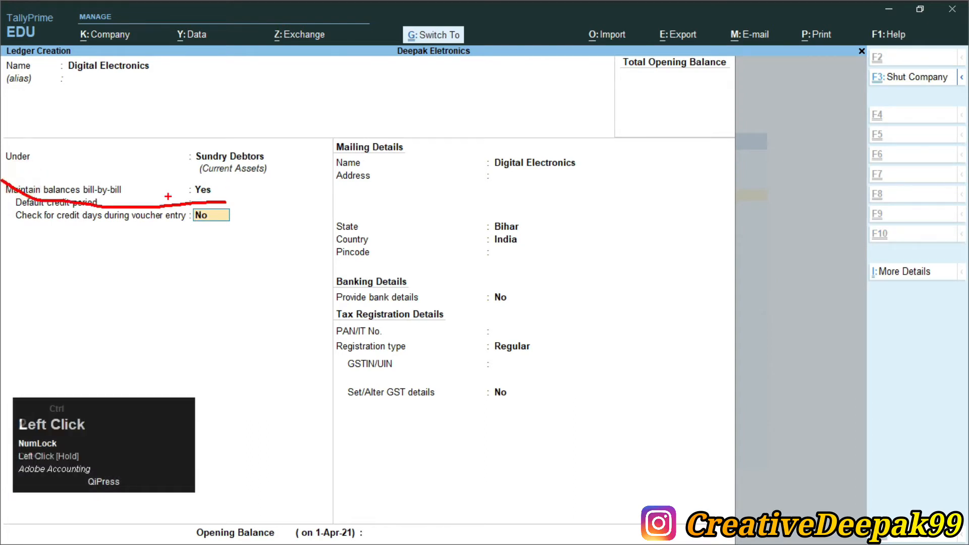
key(ctrl+1)
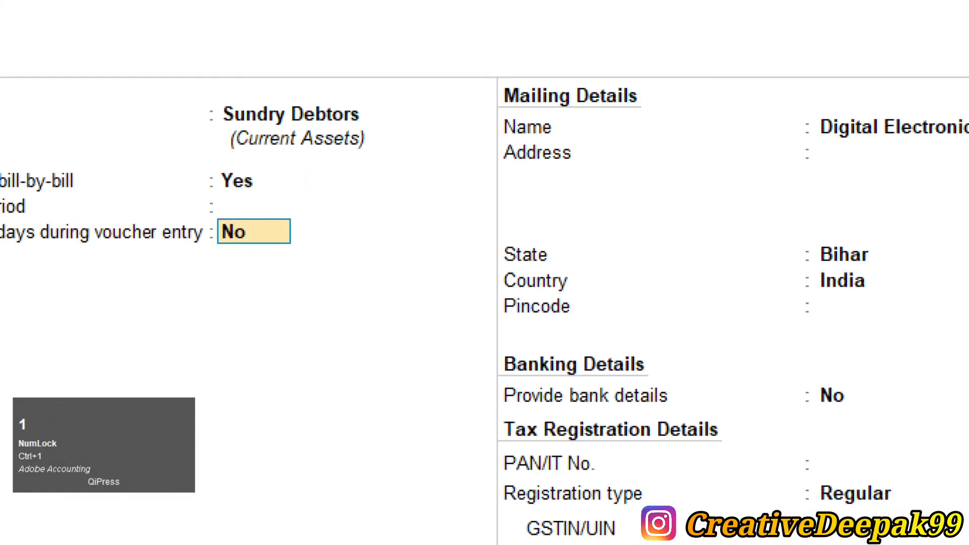
key(Escape)
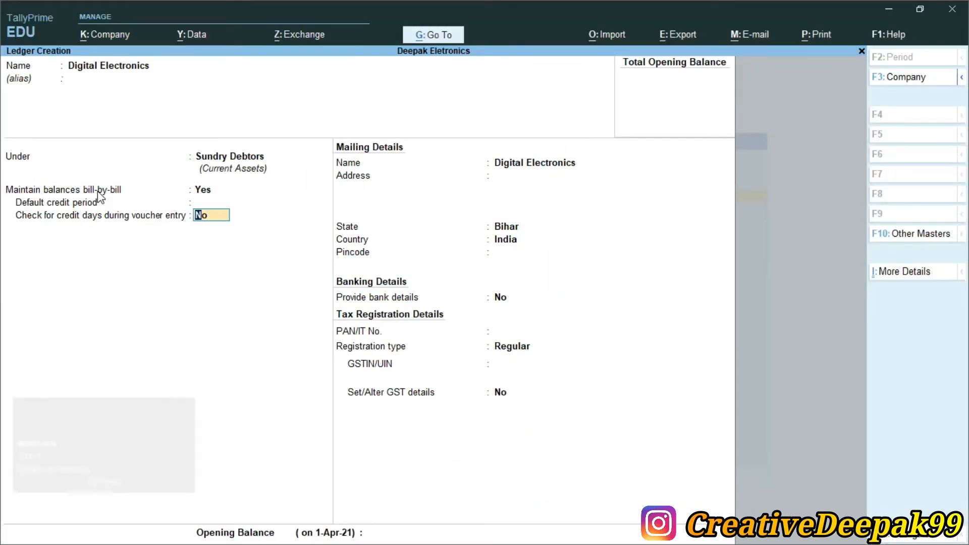
key(ctrl+2)
mouse_move(2, 176)
mouse_down()
mouse_move(158, 205)
mouse_move(245, 199)
mouse_up()
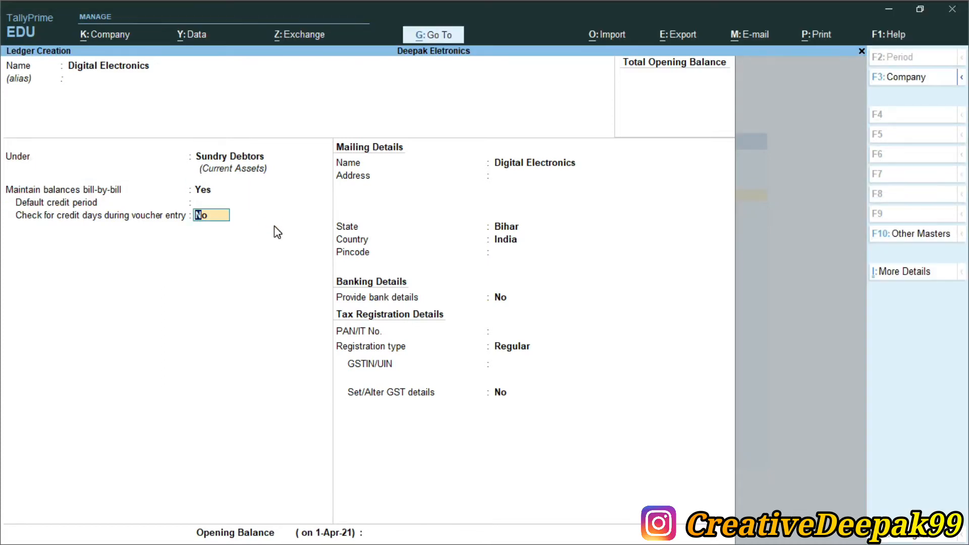
- Keep the default mailing and banking details and the Regular registration type, and save the Digital Electronics ledger
key(Return)
key(Return)
key(Return)
key(Return)
key(Return)
key(Return)
key(Return)
key(Return)
key(Return)
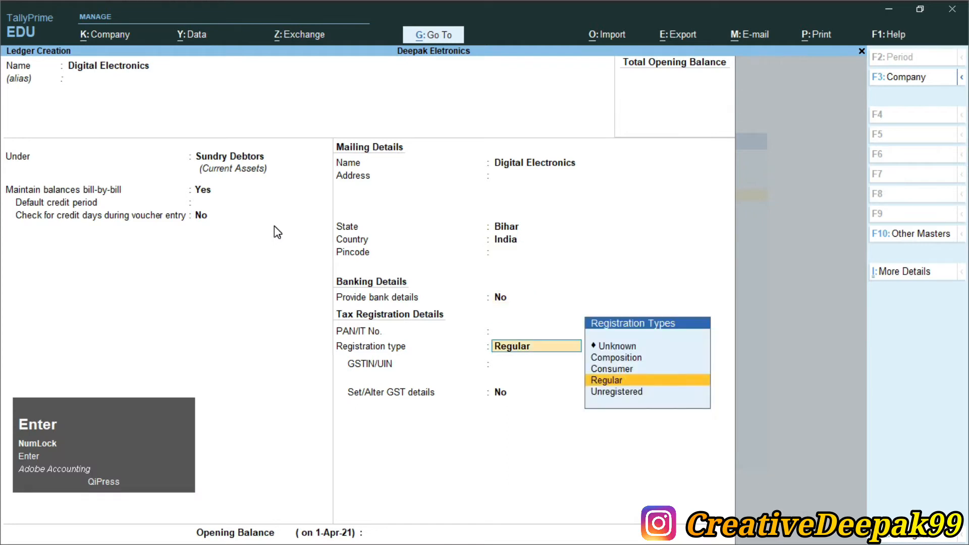
key(Return)
- Look up the second ledger in Currency.pdf and name the new ledger in TallyPrime Sales
key(Return)
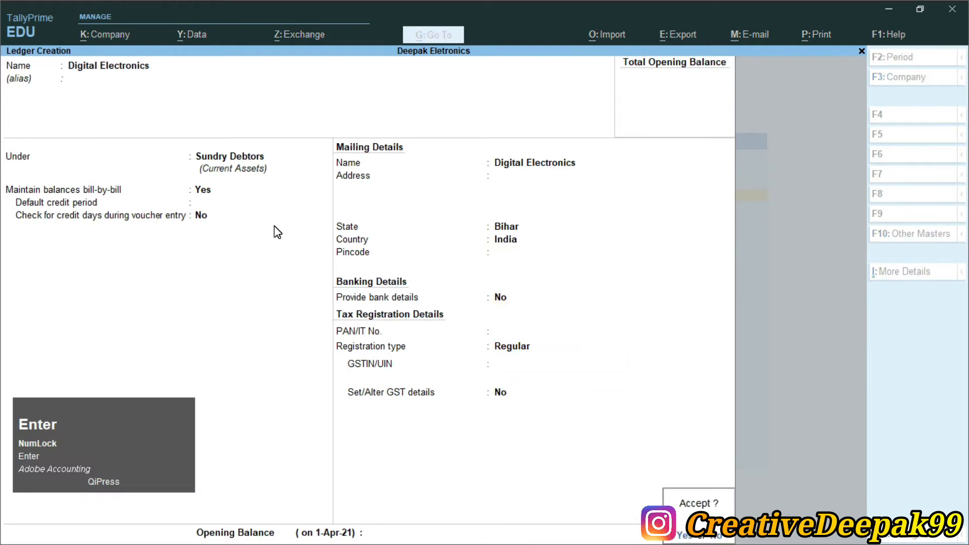
key(Return)
key(alt+Tab)
click(130, 203)
key(alt+Tab)
text(Sales)
- Group the Sales ledger under Sales Accounts, keeping the ledger type Not Applicable and GST Applicable
key(Return)
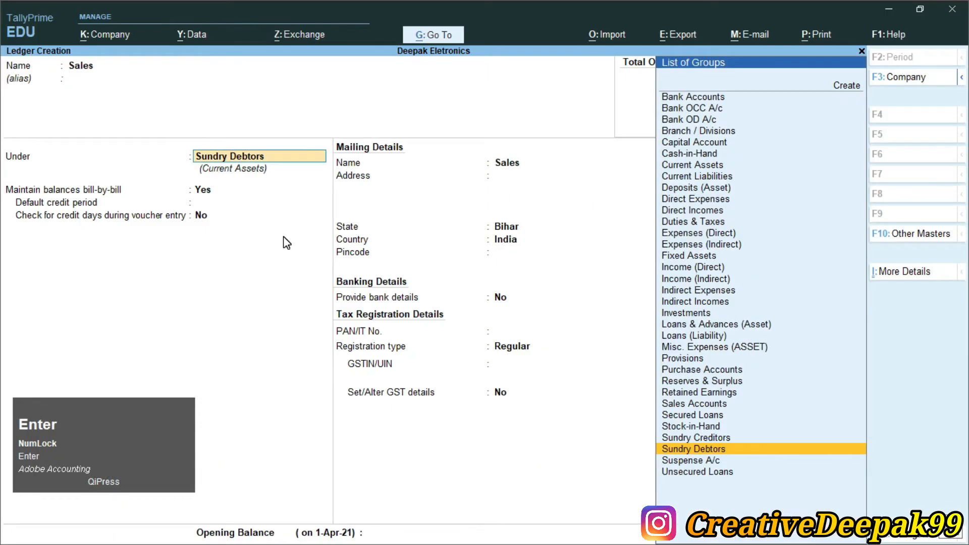
text(S)
key(Return)
key(Return)
key(Return)
key(Return)
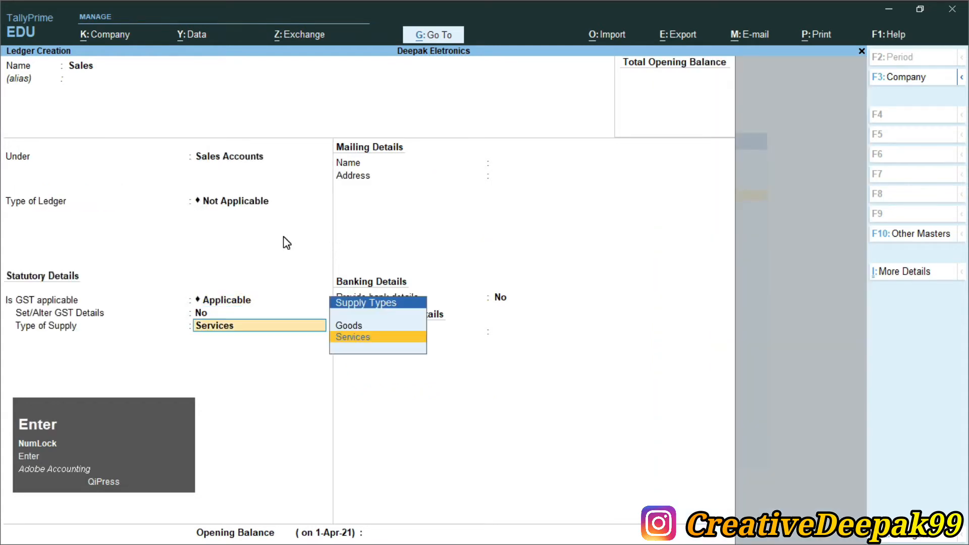
- Set the Sales ledger's type of supply to Goods and save the ledger without bank details
key(Up)
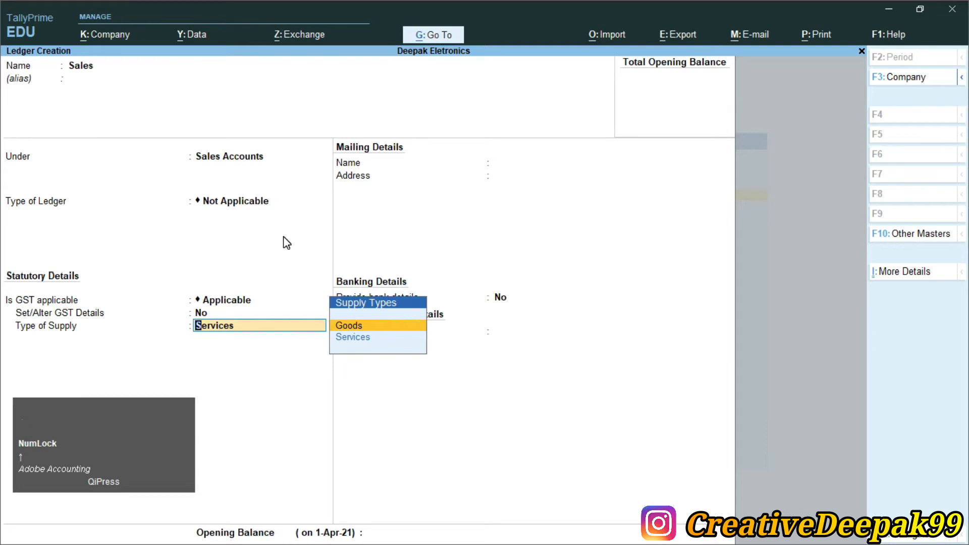
key(Return)
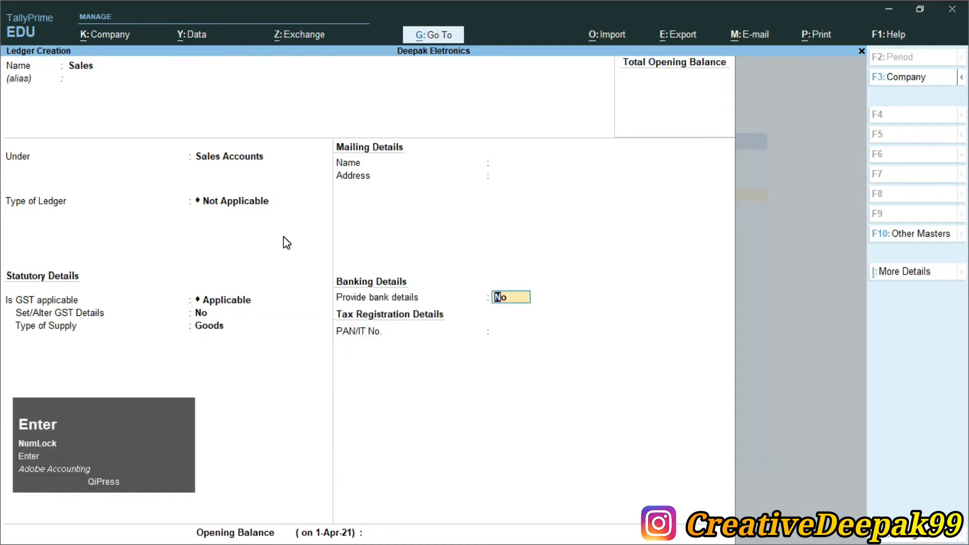
key(Return)
key(Return)
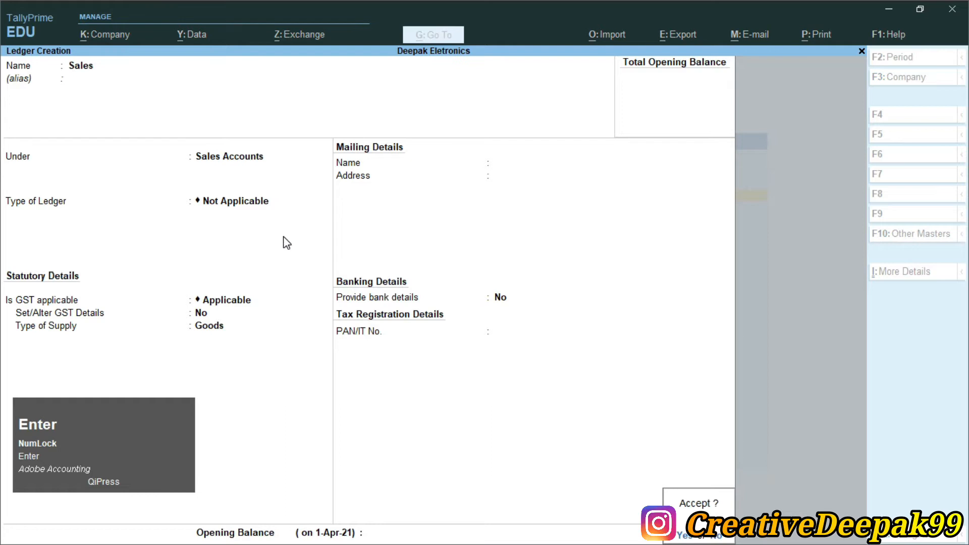
key(Return)
- Check the third ledger in Currency.pdf and name the new ledger in TallyPrime Punjab National Bank
key(alt+Tab)
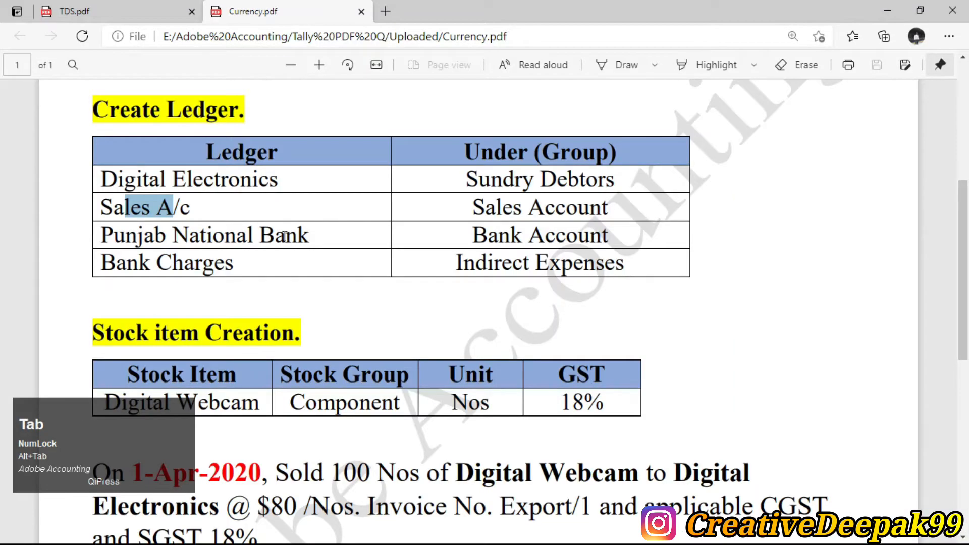
key(alt+Tab)
text(Pu)
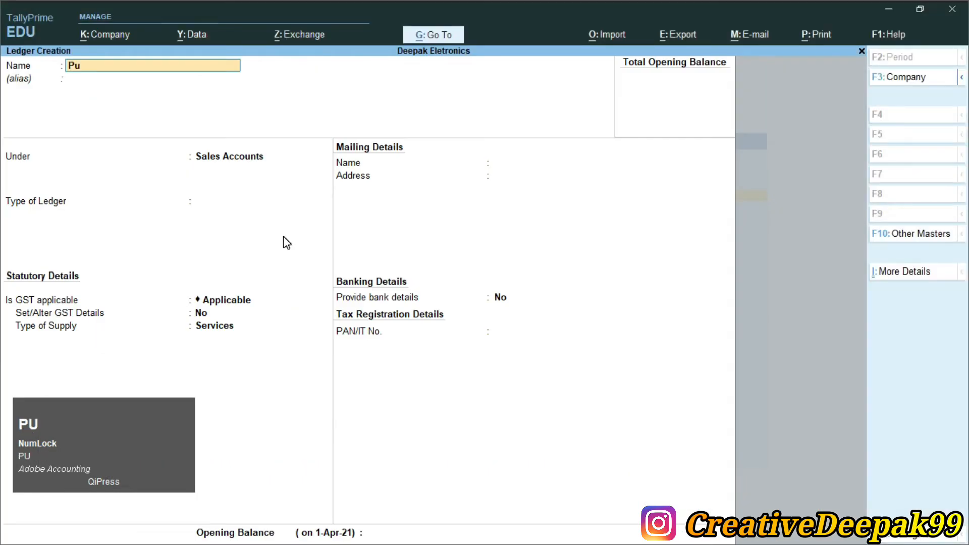
text(njab antio)
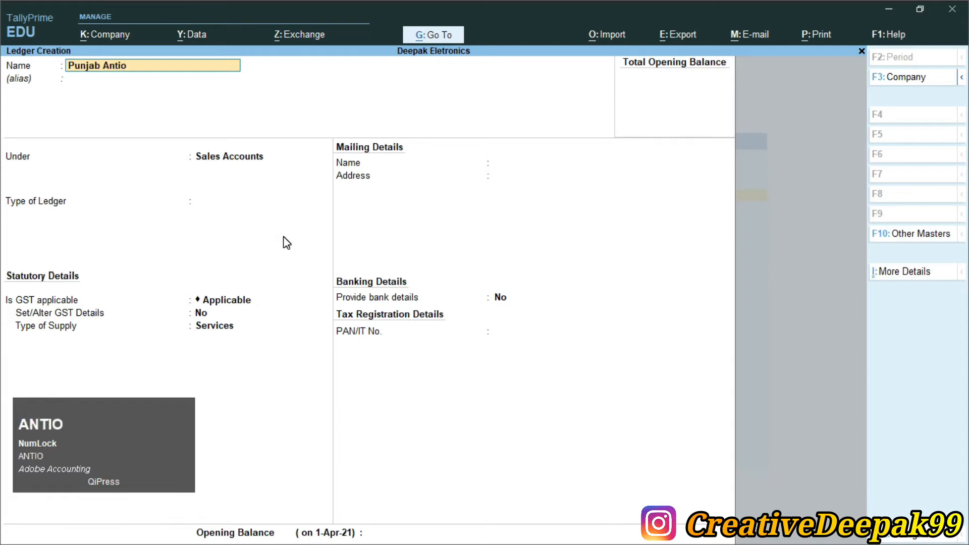
key(BackSpace)
key(BackSpace)
text(National Bank)
key(Return)
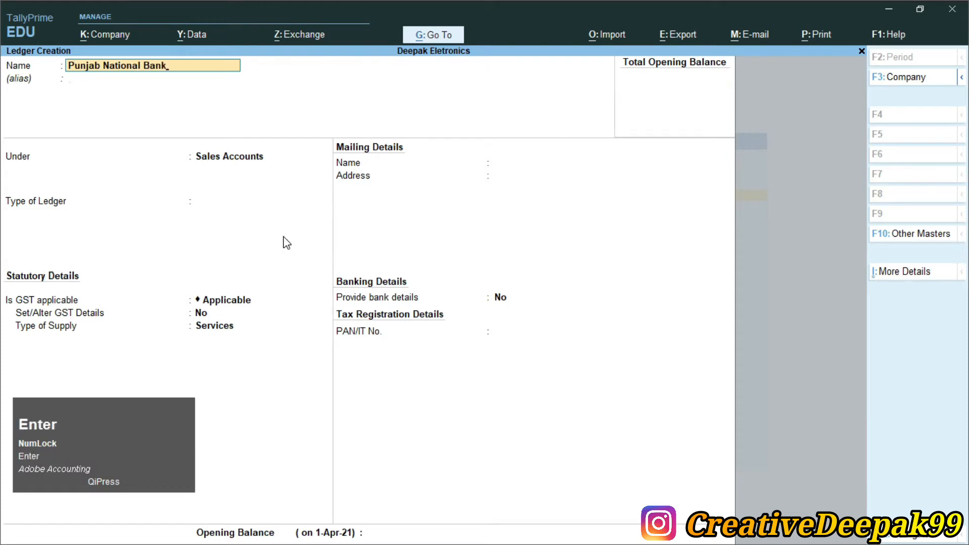
- Group the Punjab National Bank ledger under Bank Accounts and save it with the default bank and mailing details
text(B)
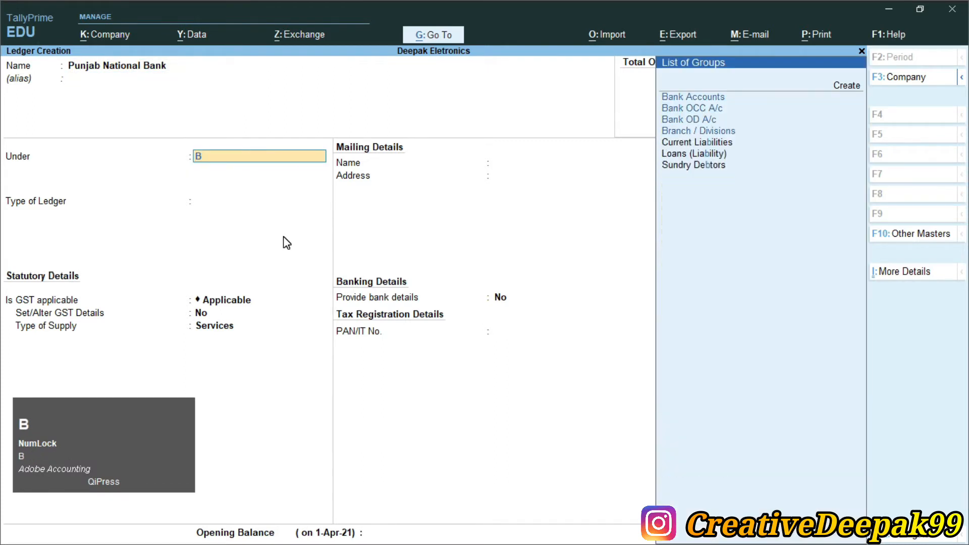
key(Return)
key(Return)
key(Return)
key(Return)
key(Return)
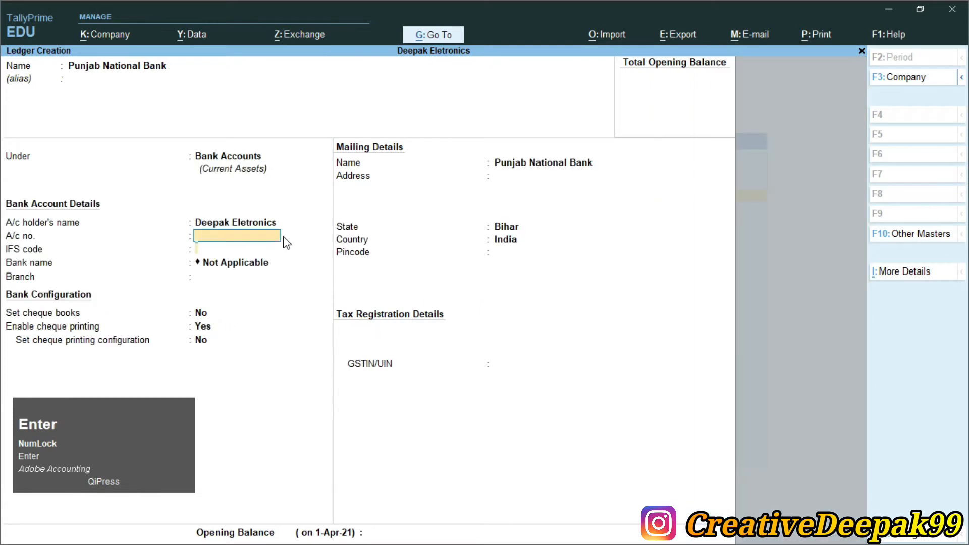
key(Return)
key(Return)
key(Return)
key(Return)
key(Return)
key(Return)
key(Return)
key(Return)
key(Return)
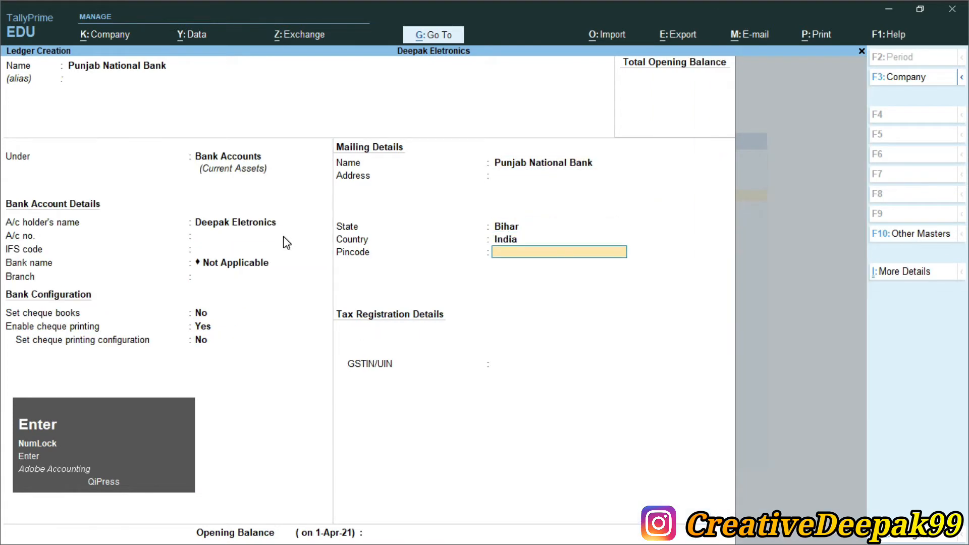
key(Return)
key(Return)
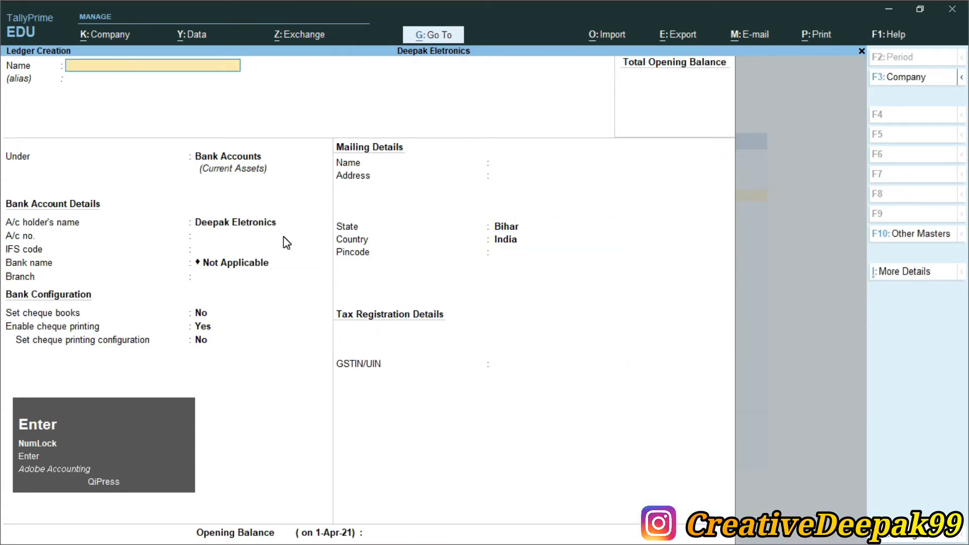
key(Return)
- Look up the last ledger in Currency.pdf and name the new ledger in TallyPrime Bank Charge
key(alt+Tab)
drag(155, 265, 233, 267)
key(alt+Tab)
text(Bank Charge)
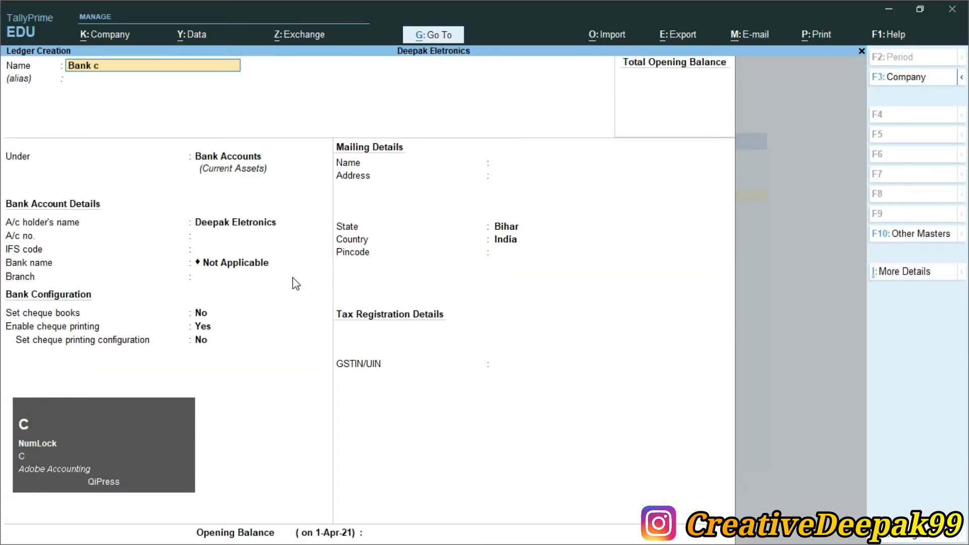
key(Return)
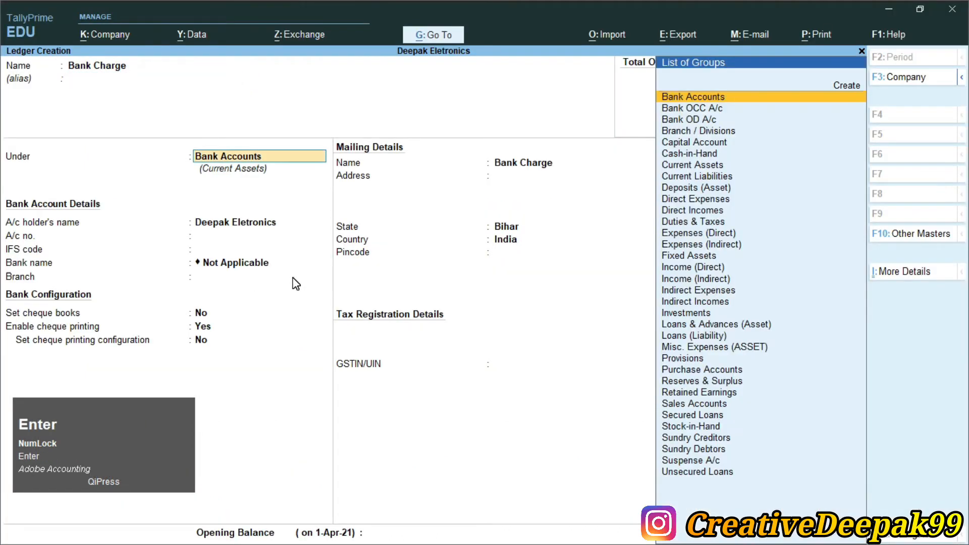
- Group the Bank Charge ledger under Indirect Expenses with the ledger type Not Applicable
text(I)
key(Down)
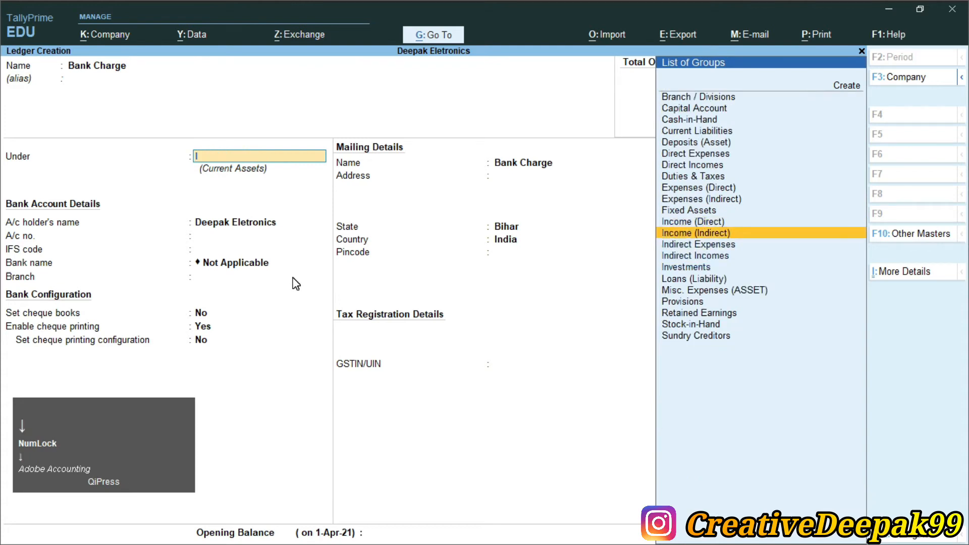
key(Down)
key(Return)
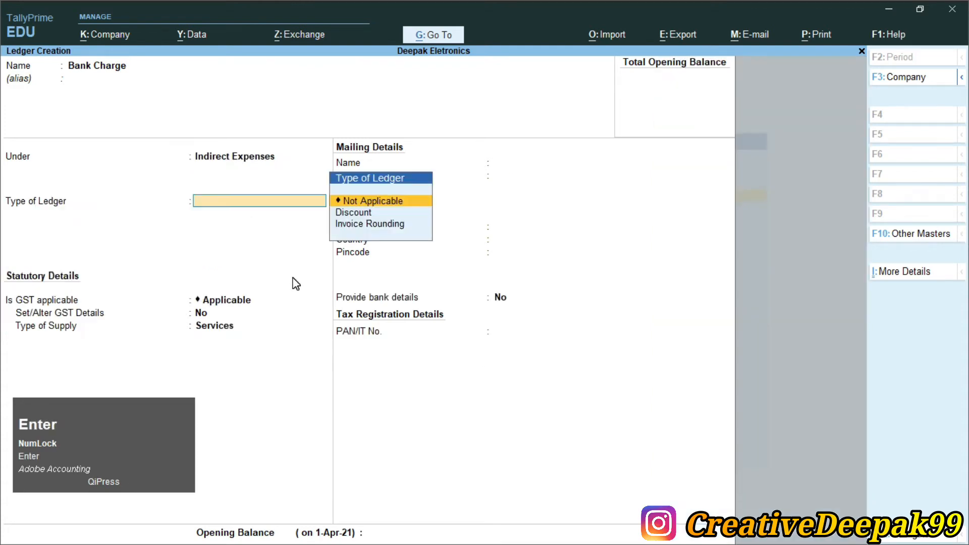
key(Return)
- Set GST applicability to Not Applicable for the Bank Charge ledger, keeping its assessable value calculation Not Applicable
key(BackSpace)
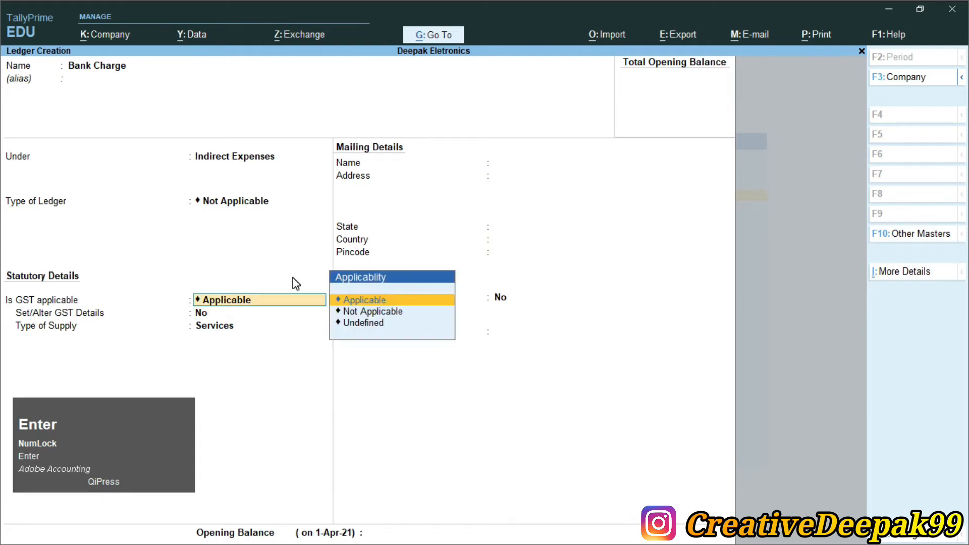
key(Down)
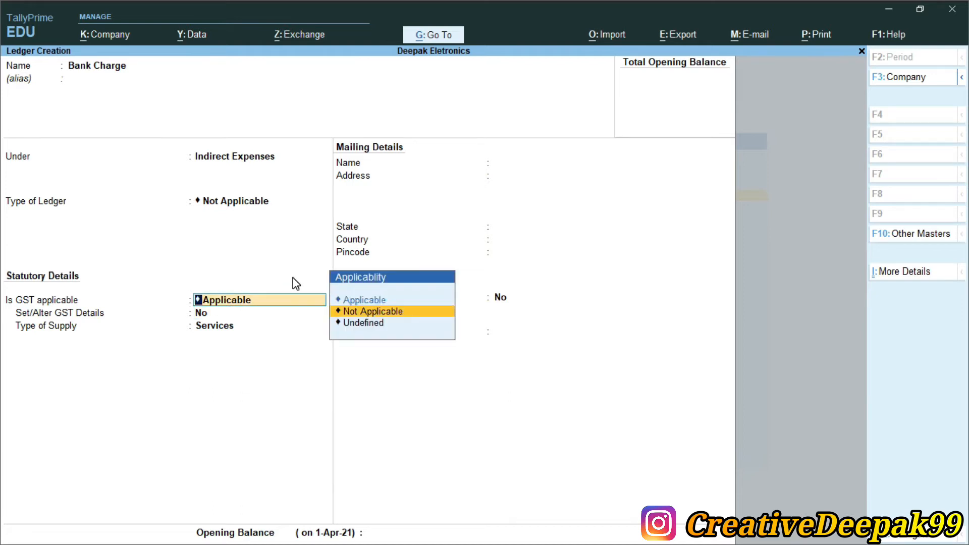
key(Return)
- Save the Bank Charge ledger with bank details set to No and the PAN/IT number blank
key(Return)
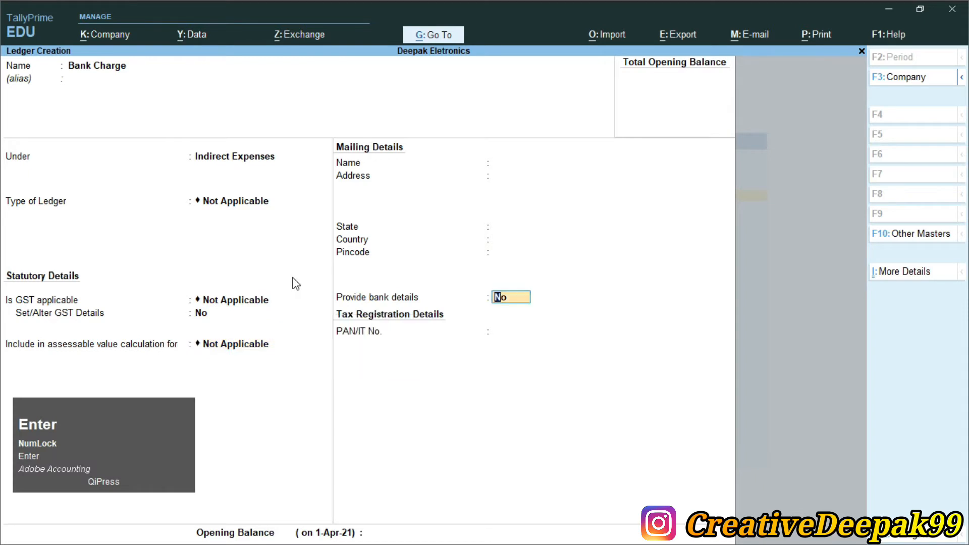
key(Return)
key(Return)
key(Return)
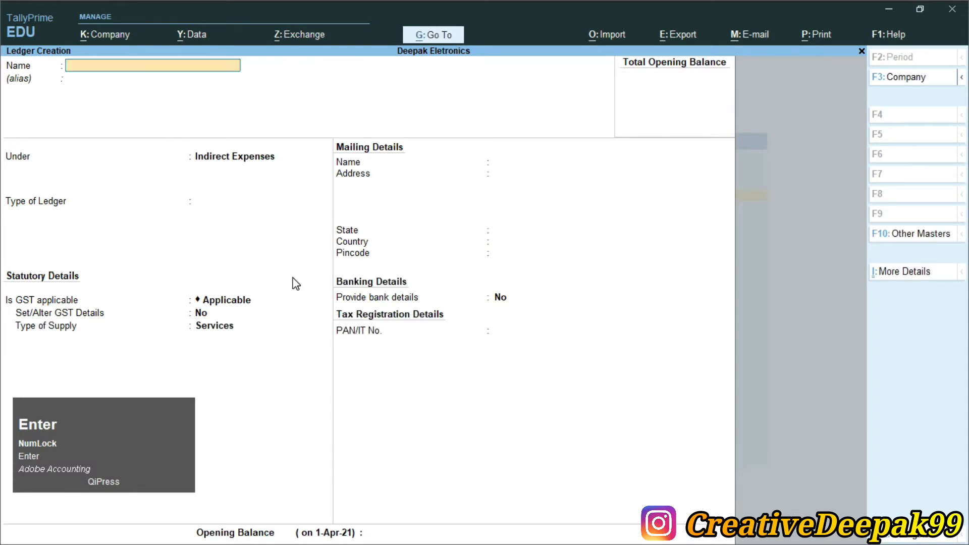
- Look up the taxes applicable to the sale in Currency.pdf and name the new ledger in TallyPrime CGST
key(alt+Tab)
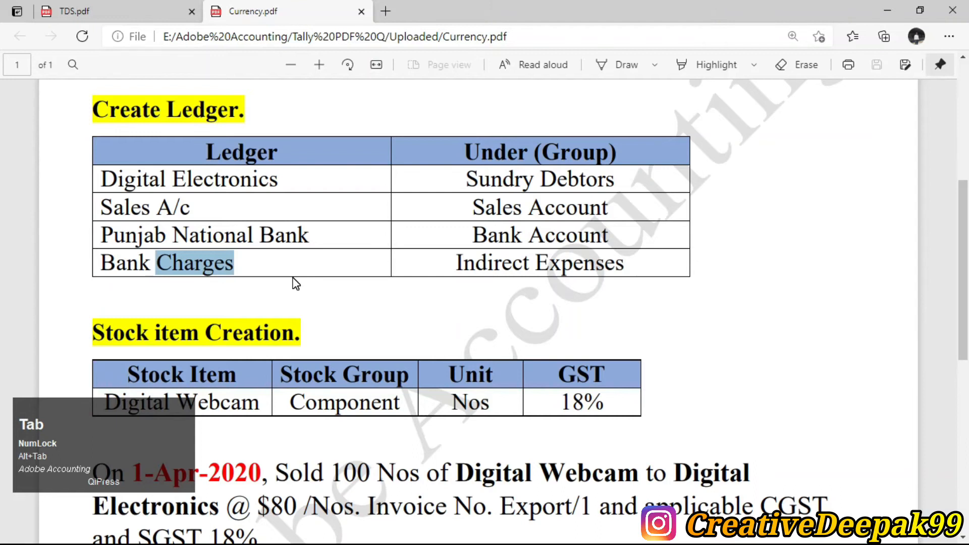
scroll(325, 300, down, 1)
drag(762, 435, 810, 435)
scroll(692, 341, down, 2)
drag(139, 315, 201, 315)
scroll(202, 315, up, 2)
key(alt+Tab)
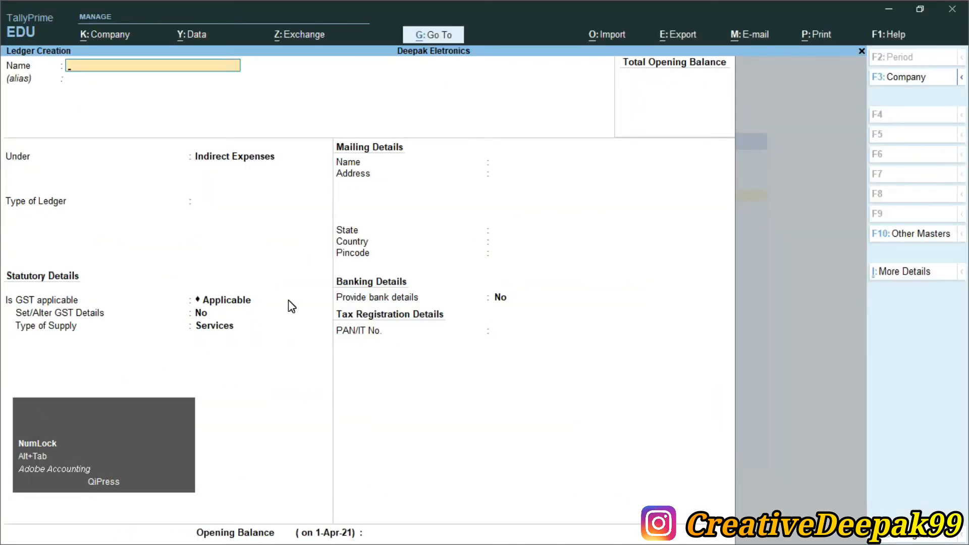
text(CGST)
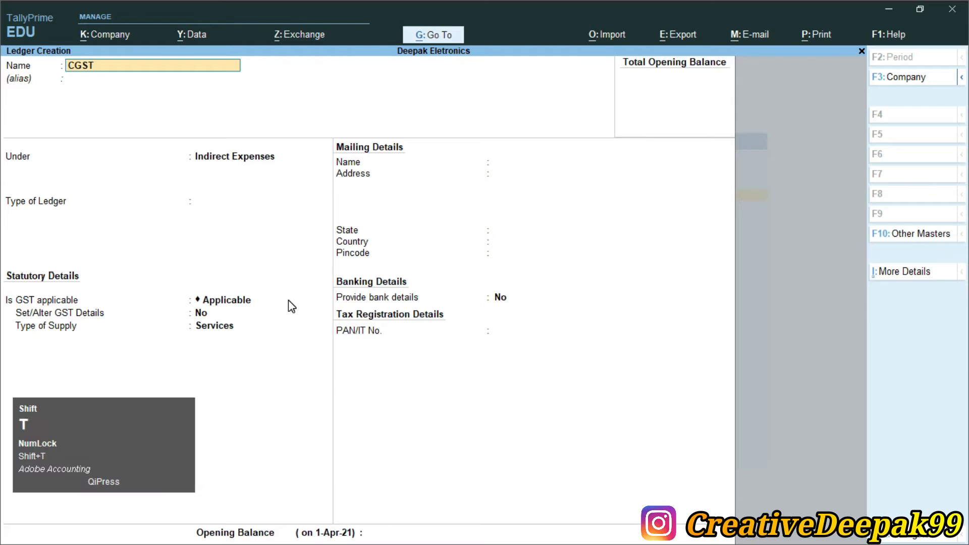
key(Return)
key(Return)
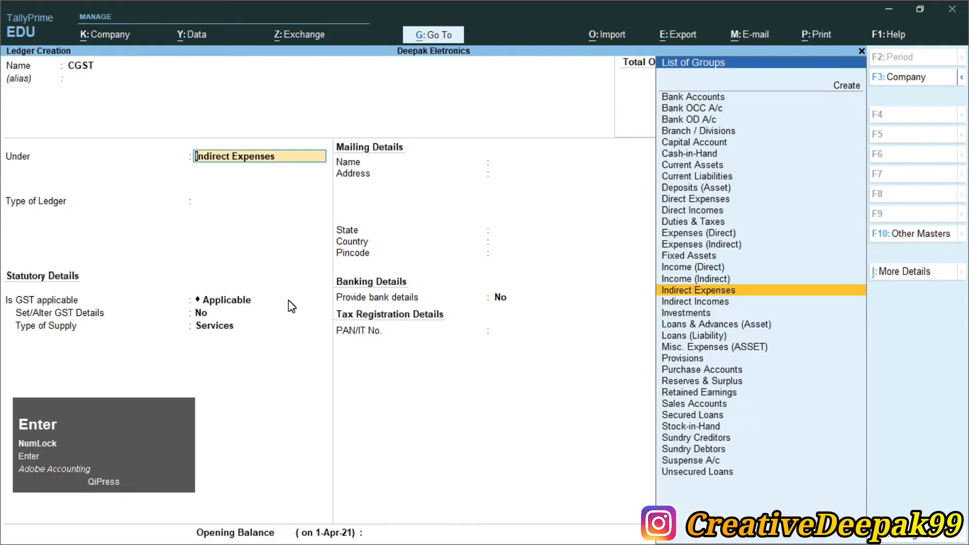
- Group the CGST ledger under Duties & Taxes
text(D)
key(Down)
key(Down)
key(Down)
key(Down)
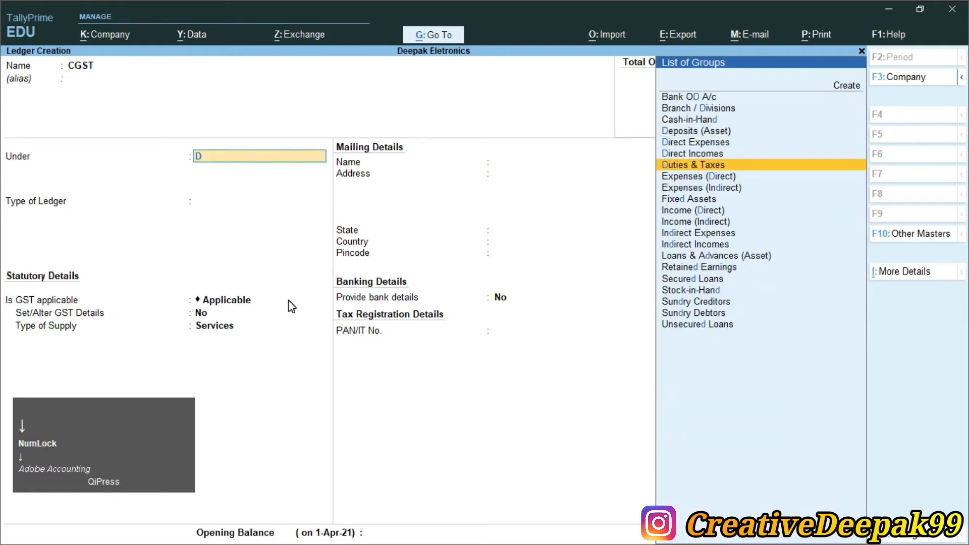
key(Return)
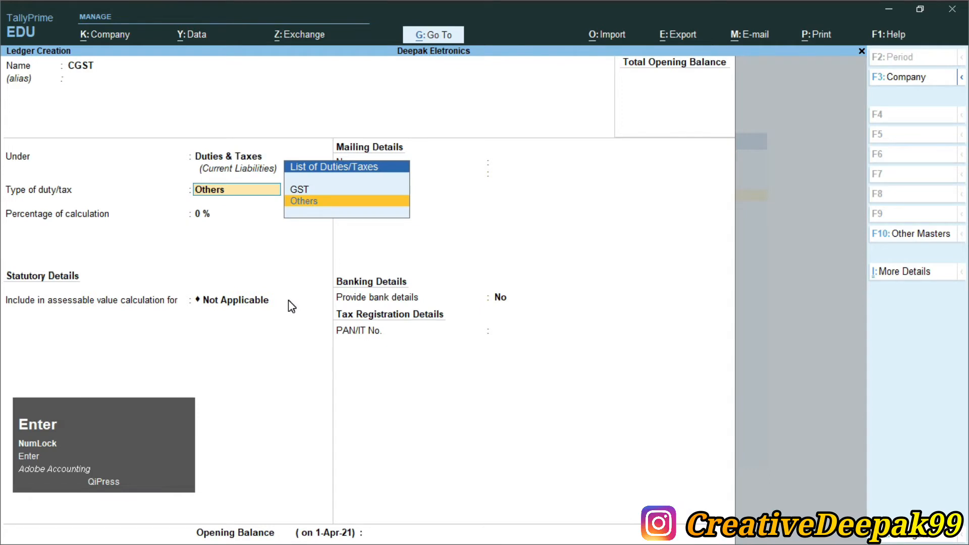
- Set the CGST ledger's duty type to GST and tax type to Central Tax, then save it with rounding Not Applicable
key(Up)
key(Return)
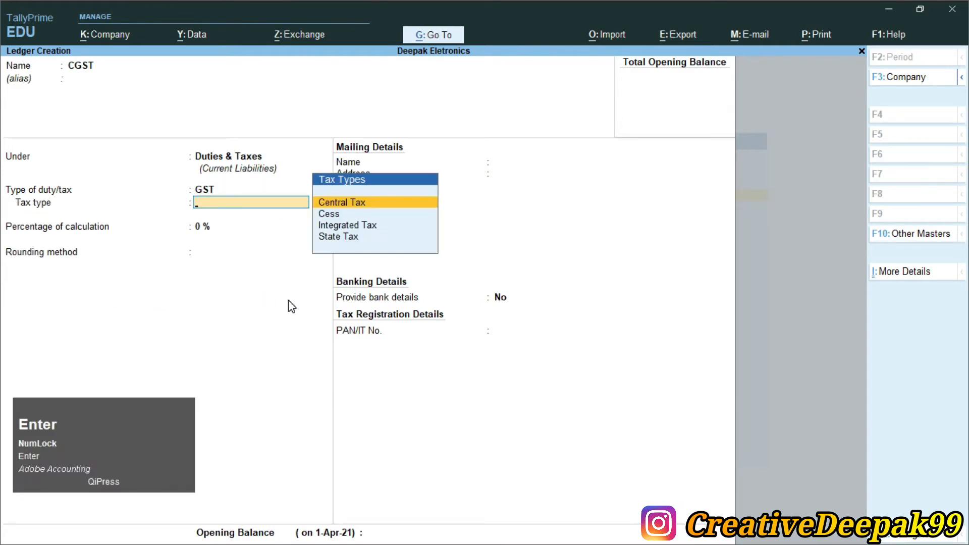
key(Return)
key(Return)
key(Return)
key(Return)
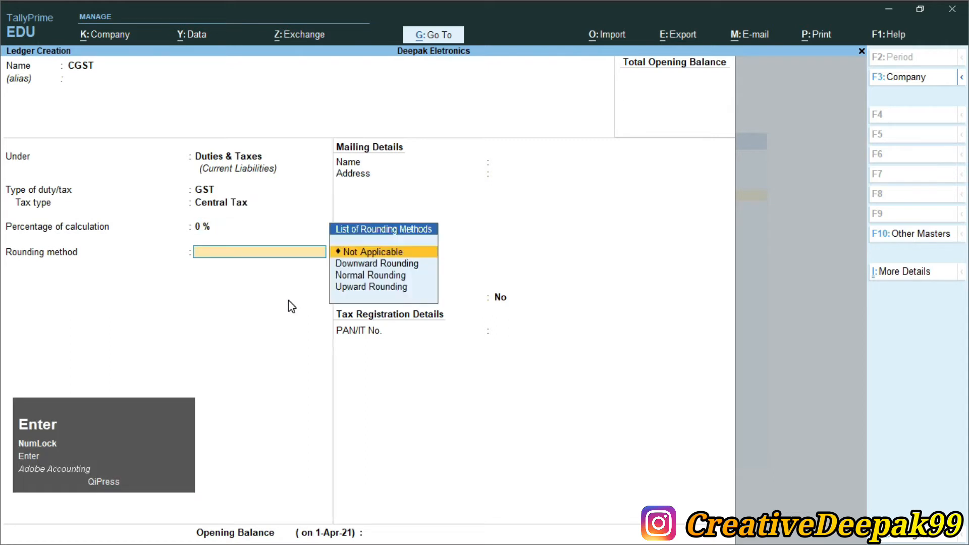
key(Return)
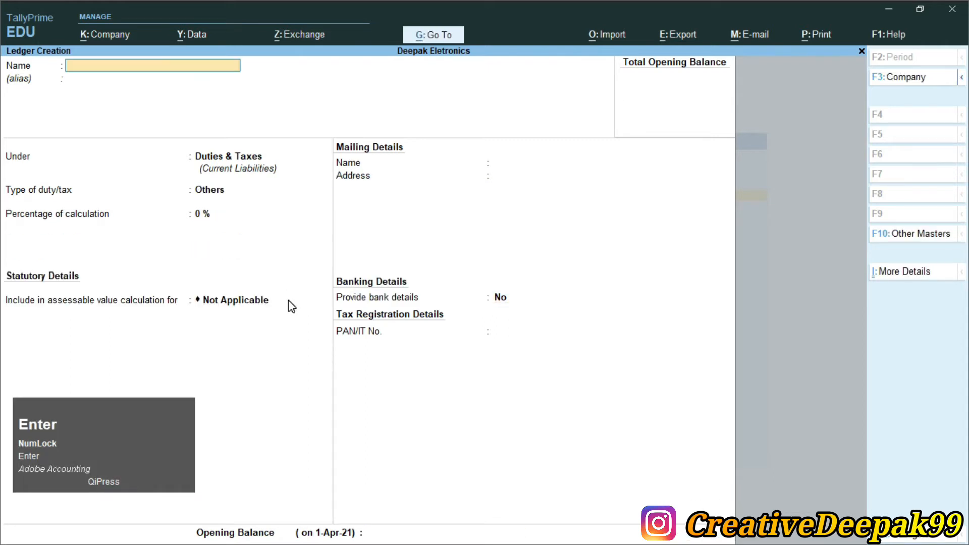
- Name the next ledger SGST and keep it under Duties & Taxes
text(SGST)
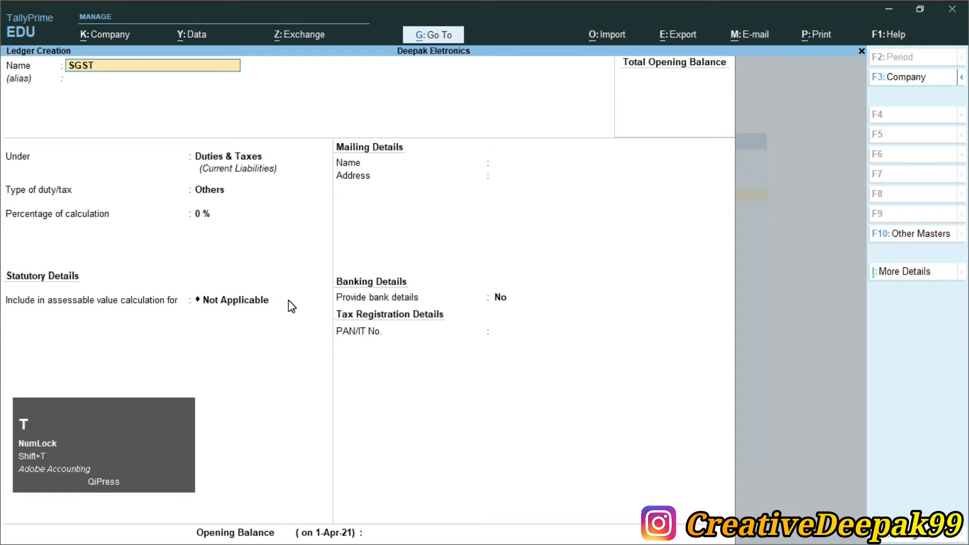
key(Return)
- Set the SGST ledger's duty type to GST and tax type to State Tax, then save it with the default settings
key(Return)
key(Return)
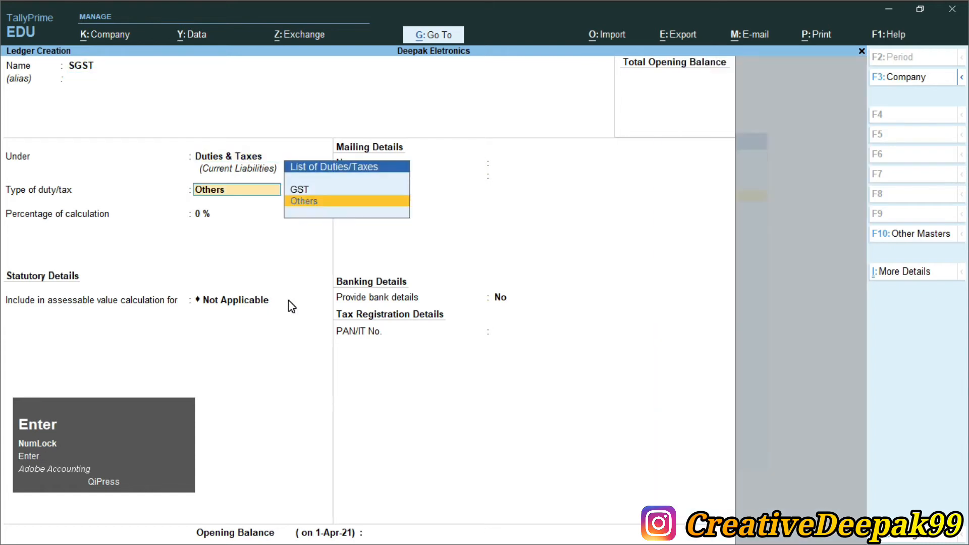
key(Up)
key(Return)
key(Down)
key(Down)
key(Down)
key(Return)
key(Return)
key(Return)
key(Return)
key(Return)
- Quit ledger creation and start creating a stock item from the inventory masters
key(Escape)
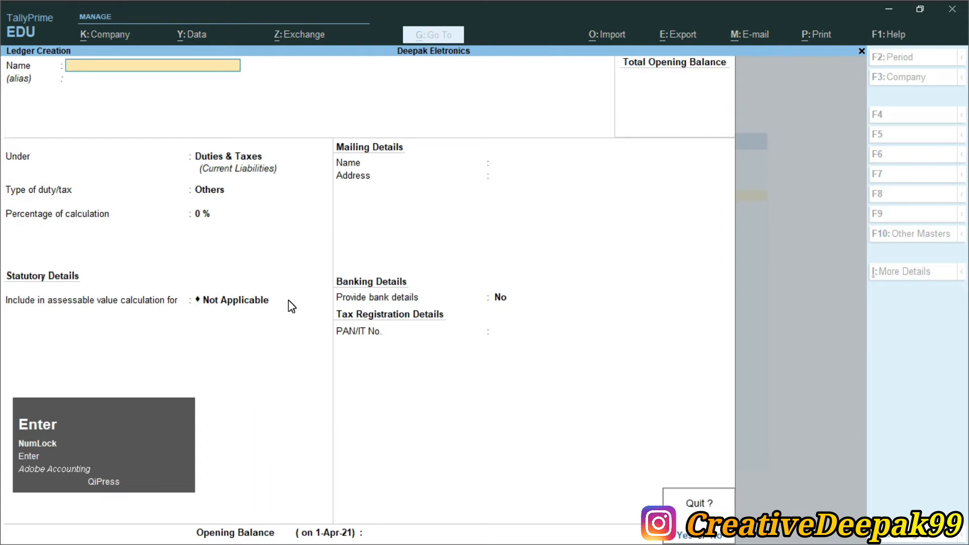
key(Return)
key(Down)
key(Down)
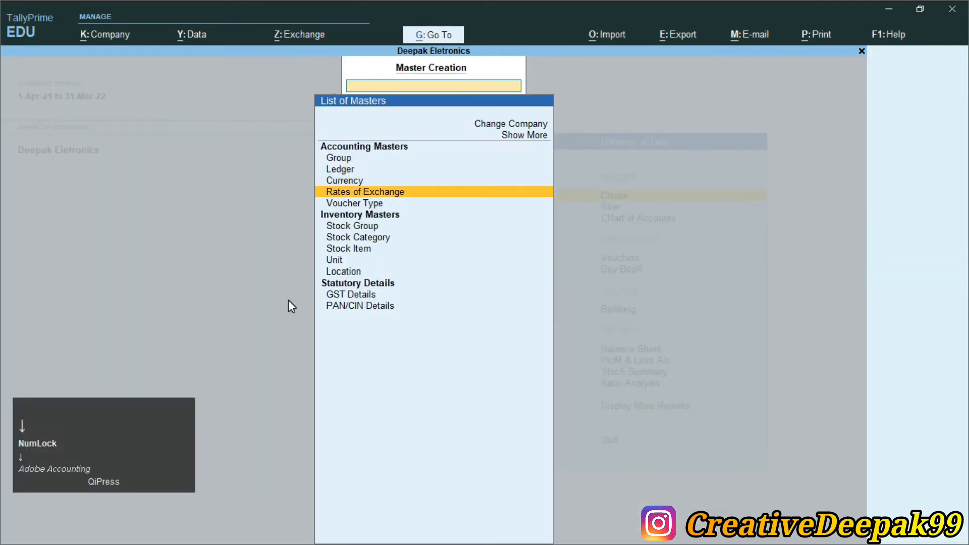
key(Down)
key(Down)
key(Down)
key(Down)
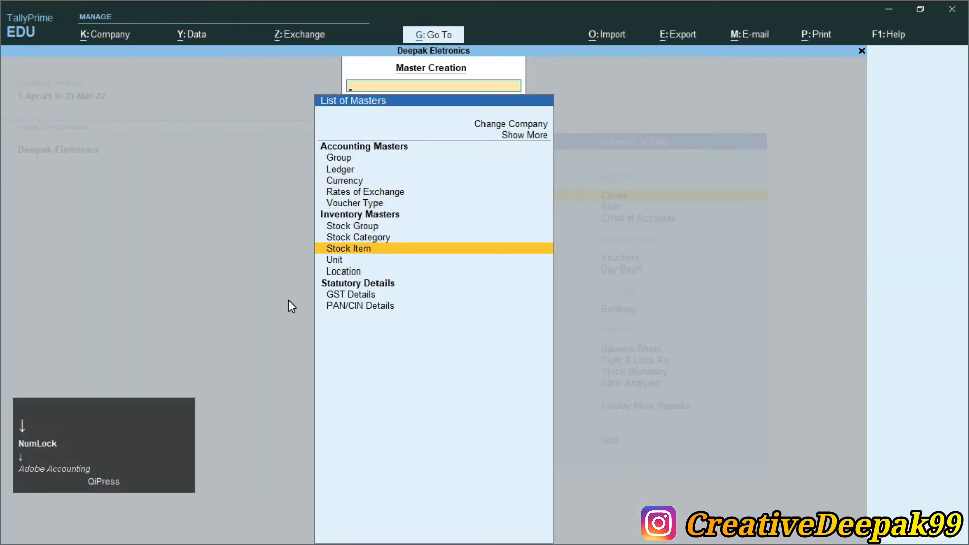
key(Return)
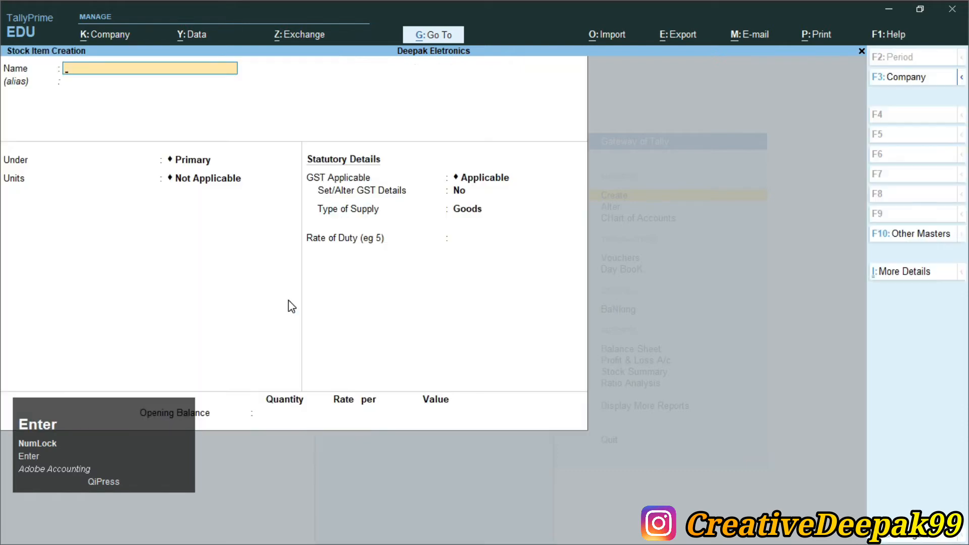
- Look up the stock item details in Currency.pdf and name the new stock item in TallyPrime Digital Webcam
key(alt+Tab)
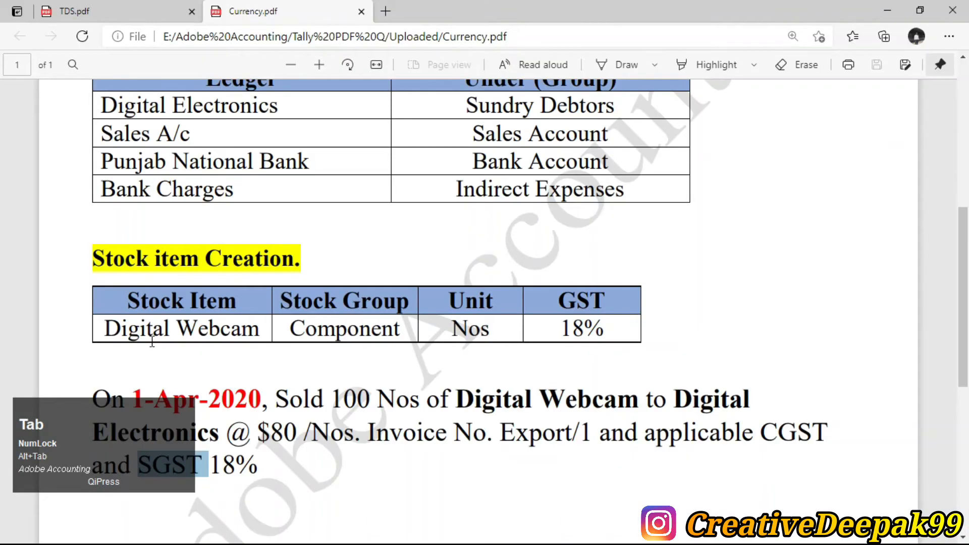
triple_click(106, 333)
click(308, 343)
drag(288, 328, 489, 328)
key(alt+Tab)
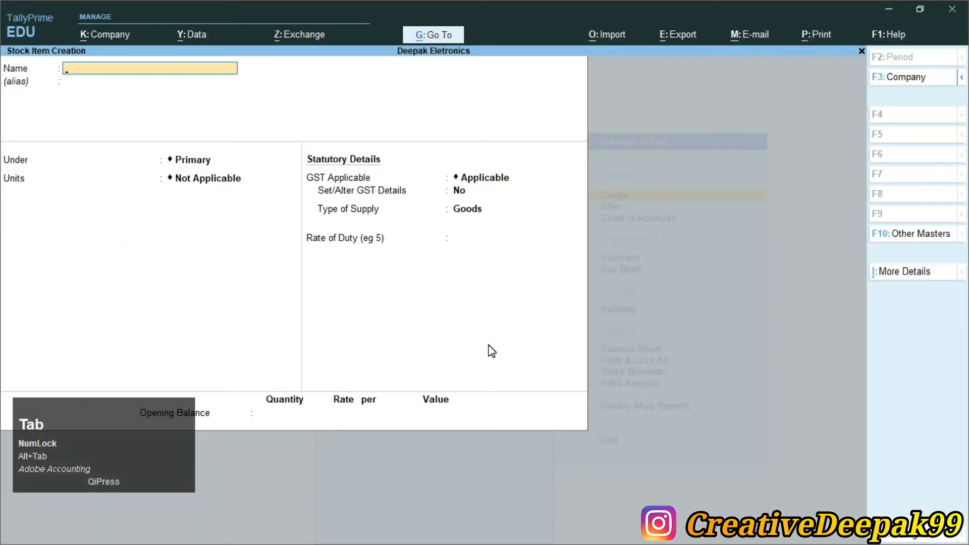
text(Digital we)
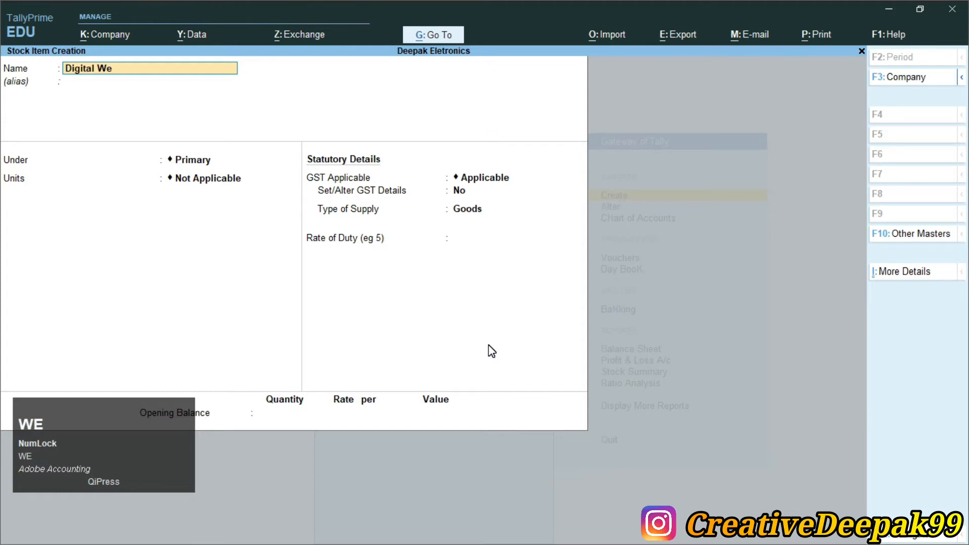
text(bcam)
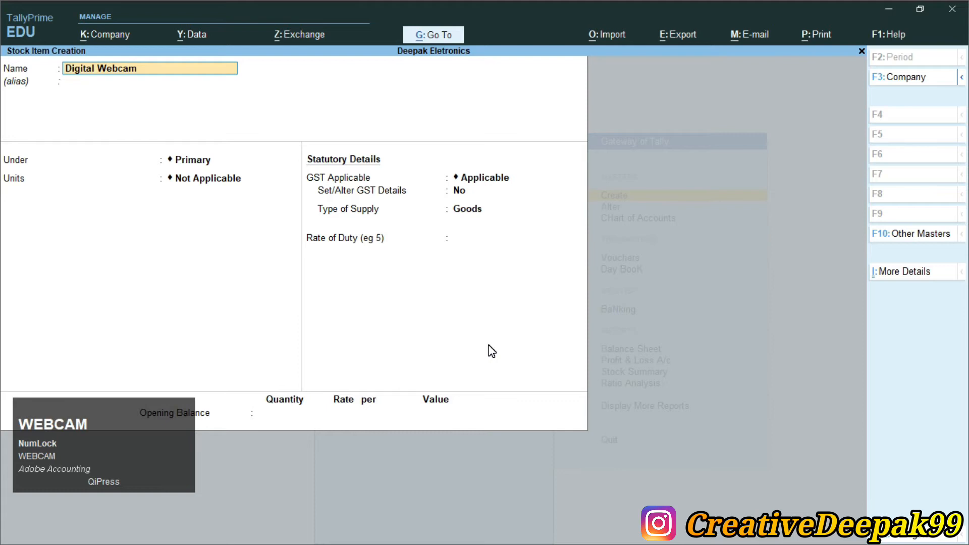
key(Return)
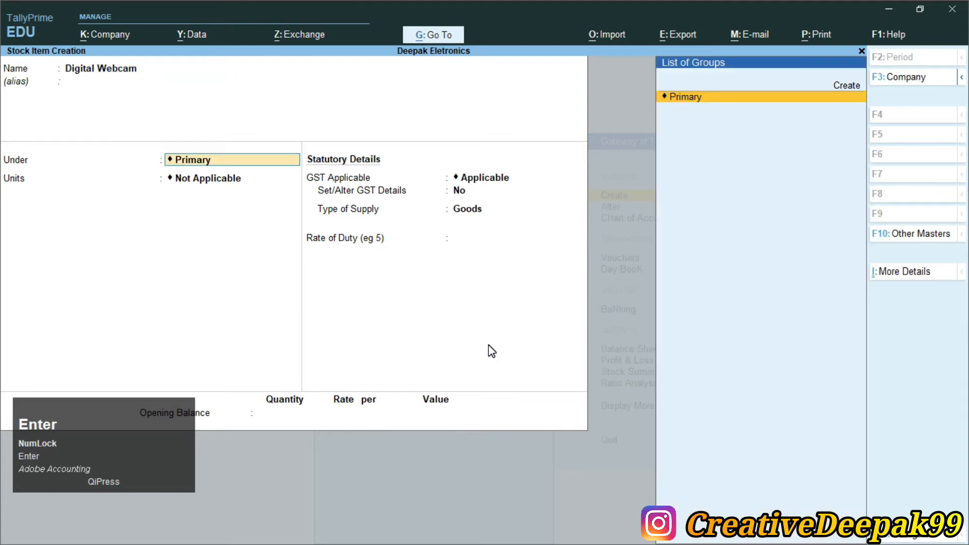
- Create the stock group Components under Primary and place the Digital Webcam stock item in it
key(alt)
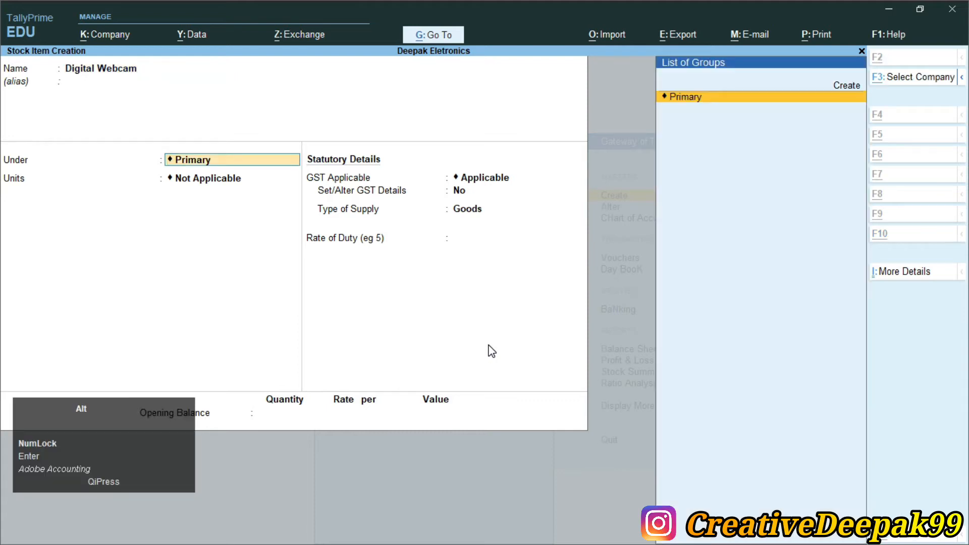
key(alt+c)
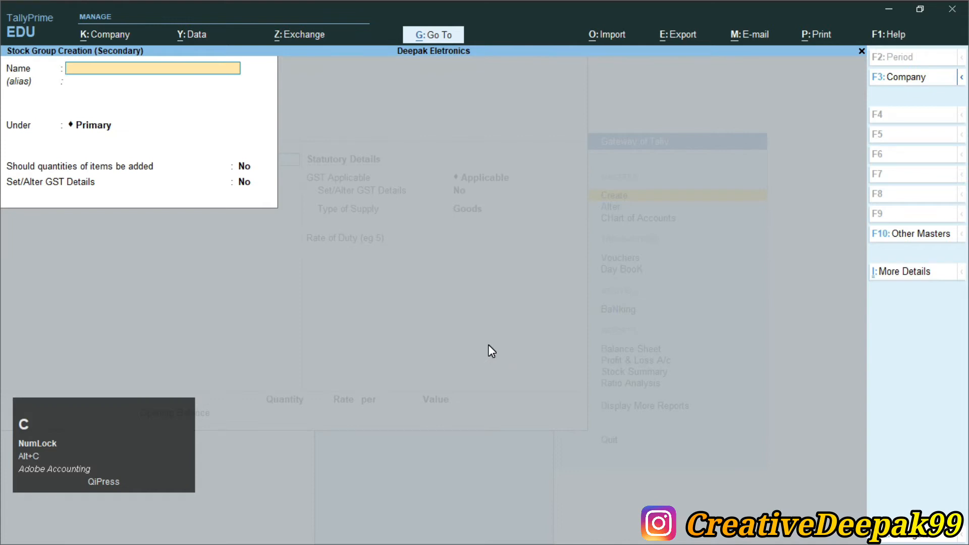
key(alt+Tab)
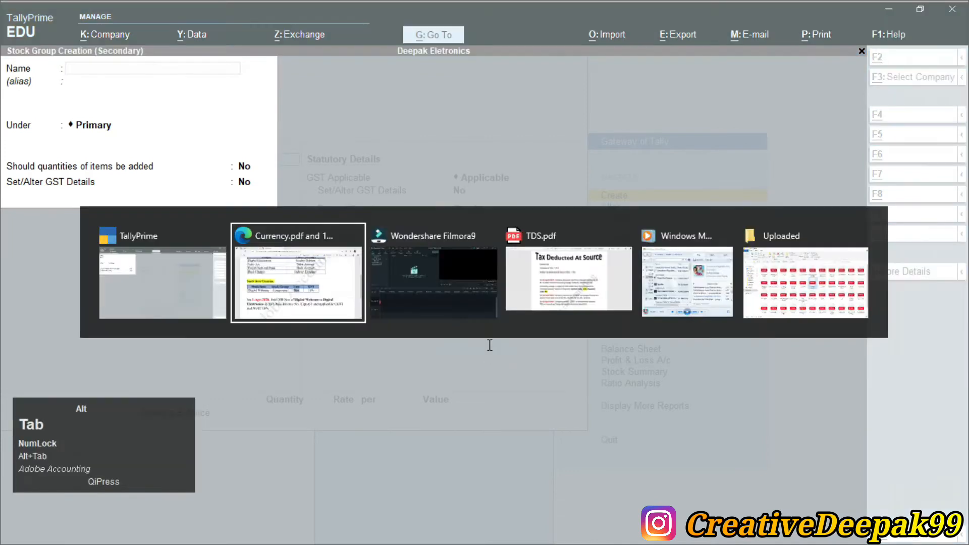
key(alt+Tab)
text(Compon)
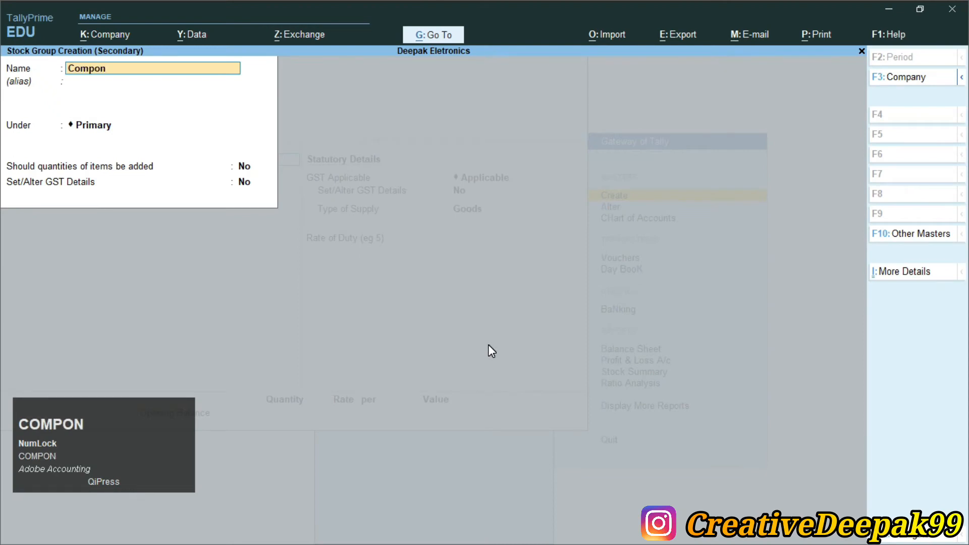
text(ents)
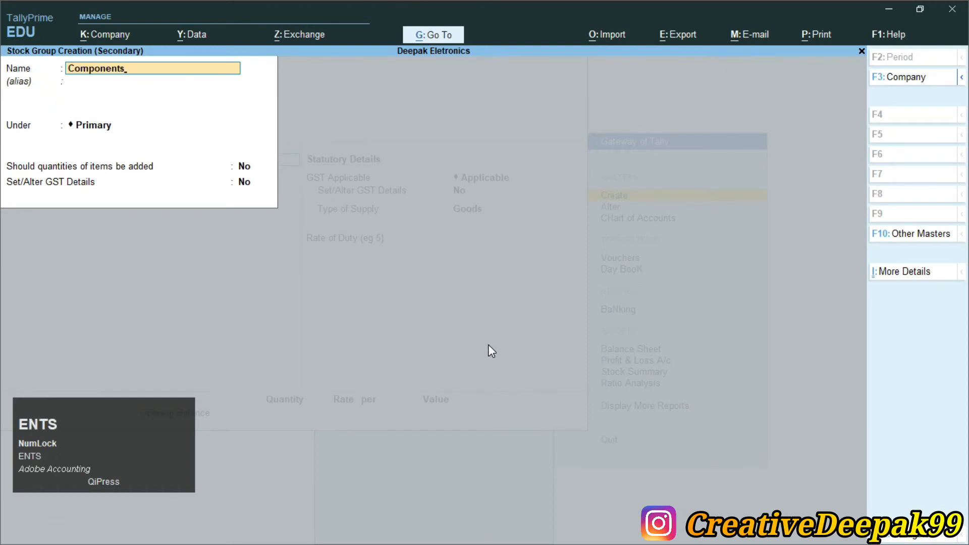
key(Return)
key(Return)
key(Return)
key(Return)
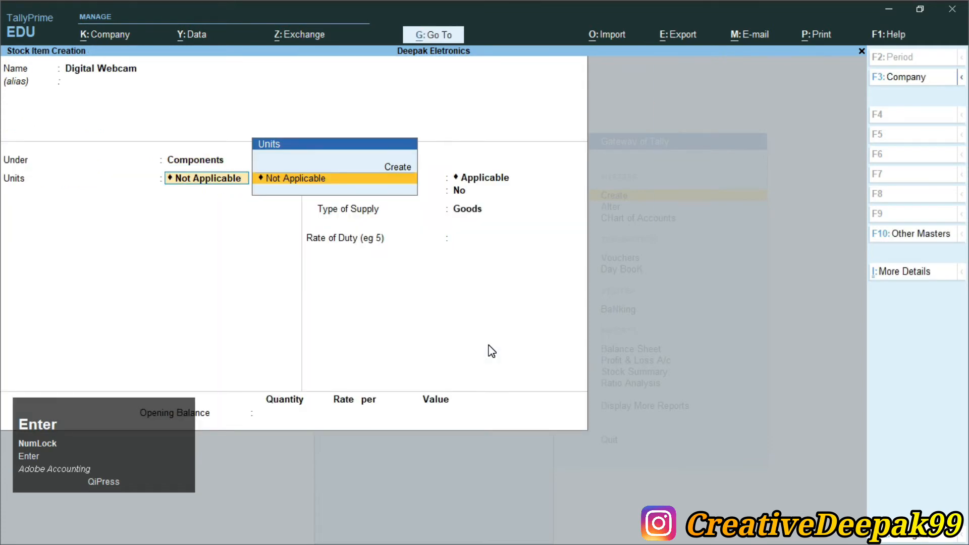
- Create the unit Nos and assign it to the Digital Webcam stock item
key(alt+c)
text(Nos)
key(Return)
key(Return)
key(Return)
key(Return)
key(Return)
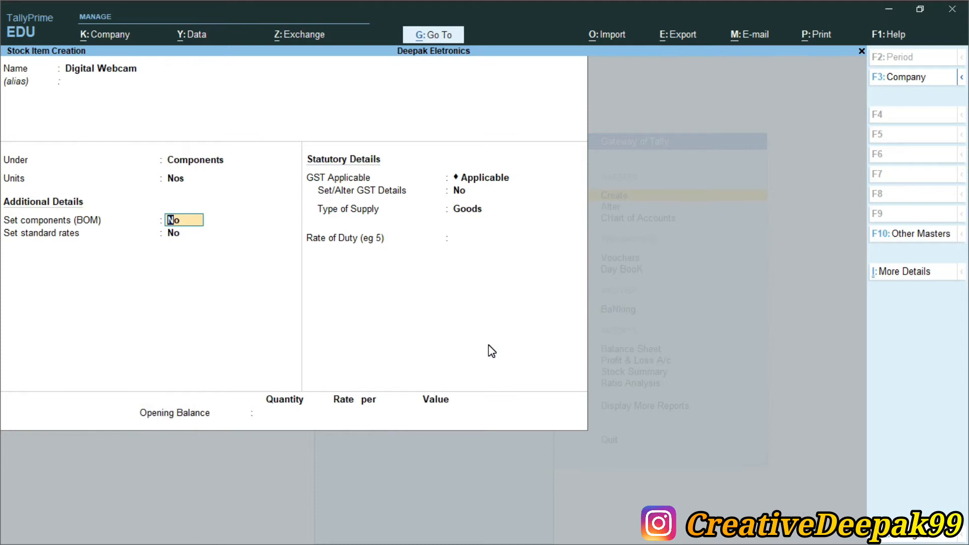
- Keep components (BOM) and standard rates at No, and open the stock item's GST details with the description blank
key(Return)
key(Return)
key(Return)
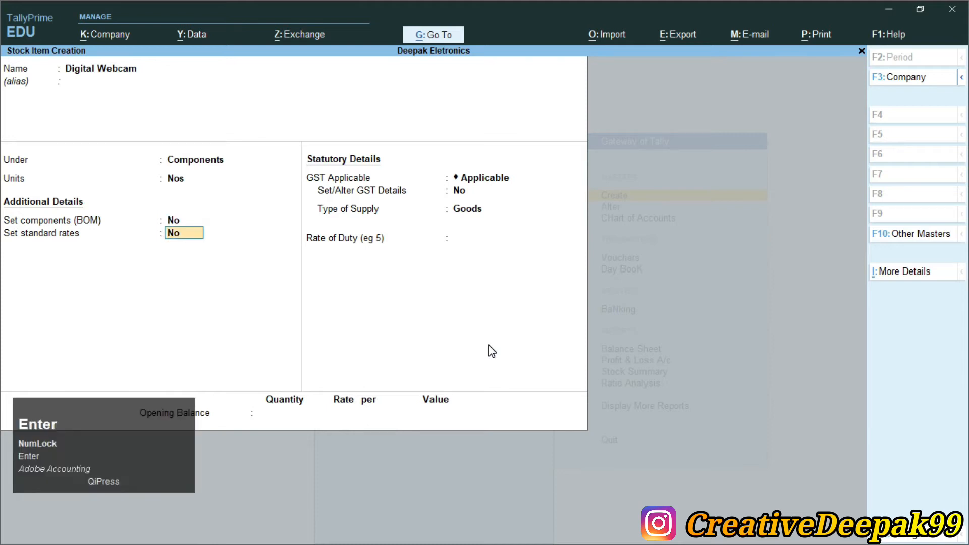
key(ctrl+2)
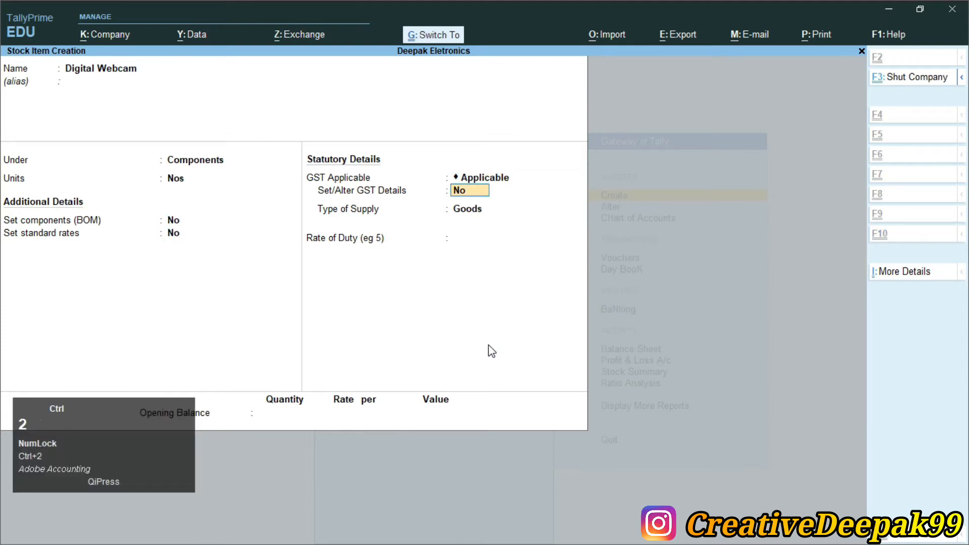
drag(310, 181, 531, 202)
scroll(393, 230, up, 2)
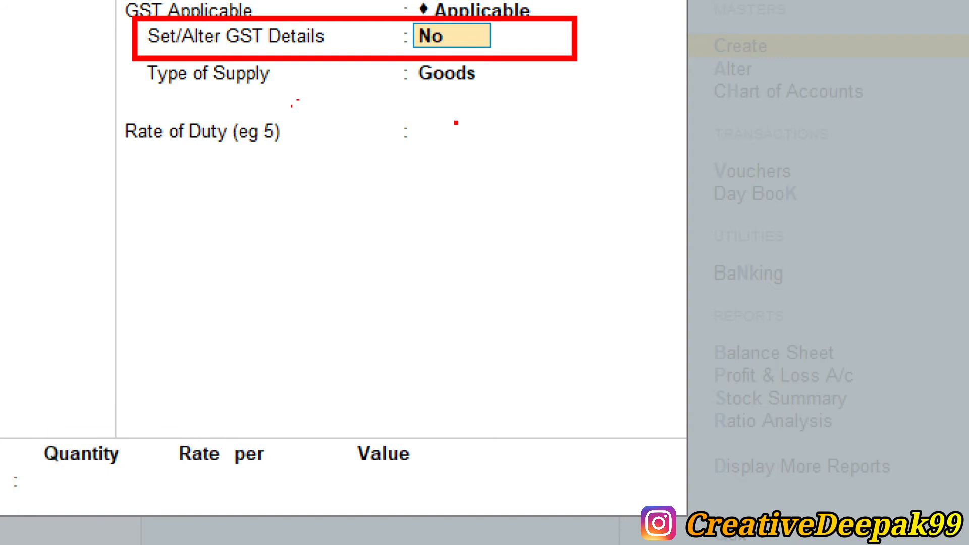
key(y)
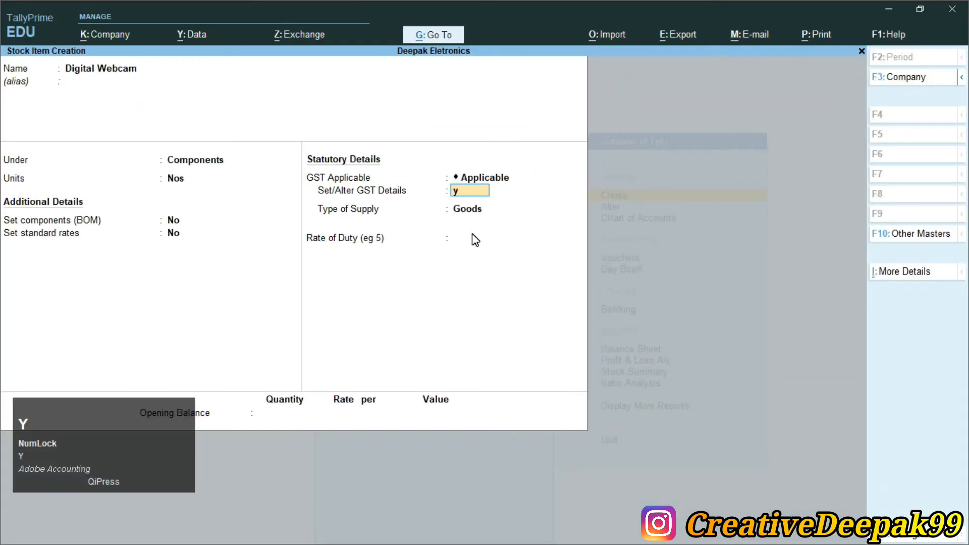
key(Return)
- Set the HSN/SAC code to 2563, keeping non-GST goods at No and the calculation type On Value
key(Return)
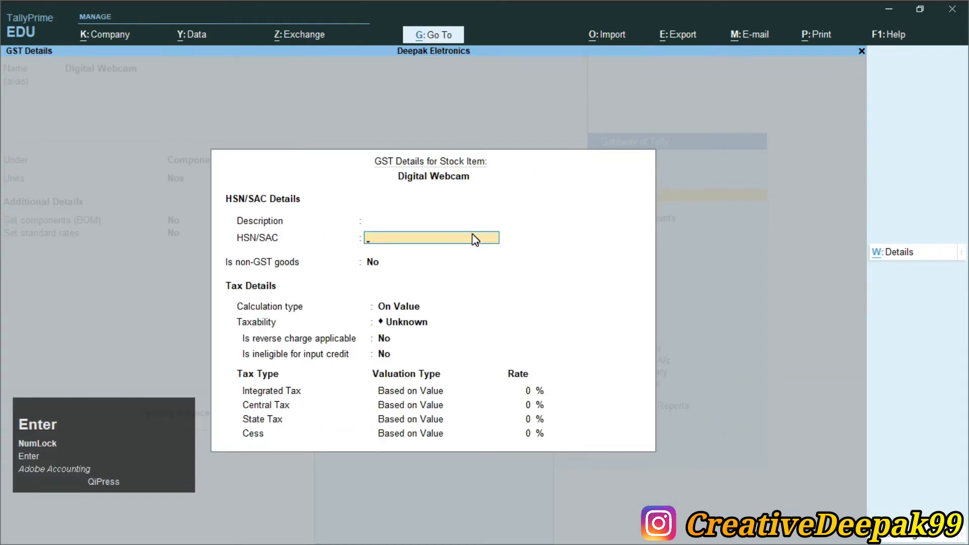
text(2563)
key(Return)
key(Return)
key(Return)
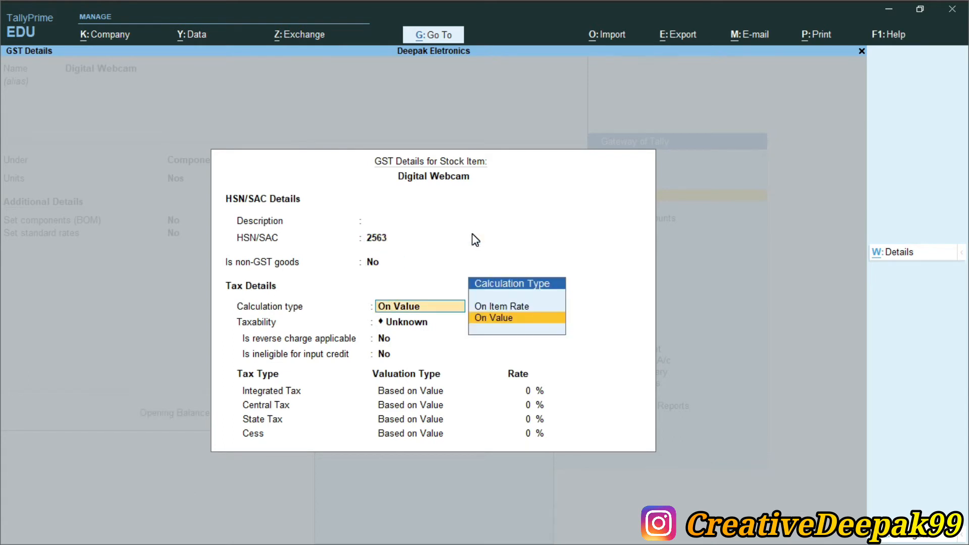
- Set the stock item's taxability to Taxable with an integrated tax rate of 18% and accept the GST details
key(Down)
key(Down)
key(Down)
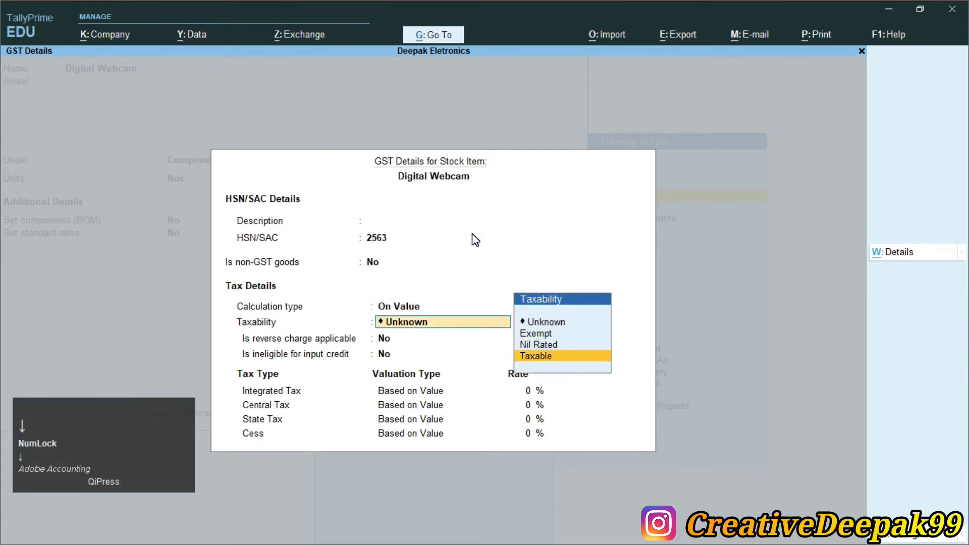
key(Return)
key(Return)
key(Return)
text(18)
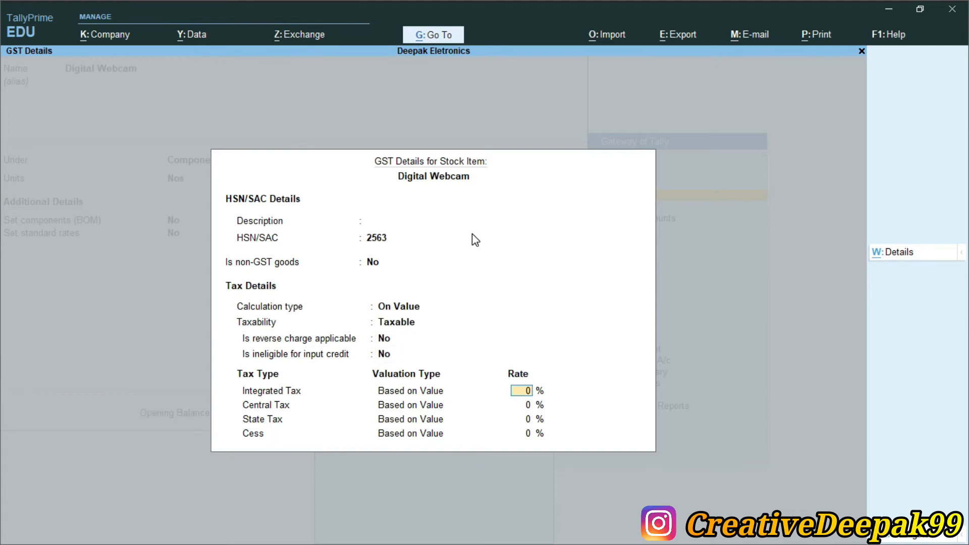
- Keep the type of supply as Goods, save the Digital Webcam stock item and leave master creation
key(Return)
key(Return)
key(Return)
key(Return)
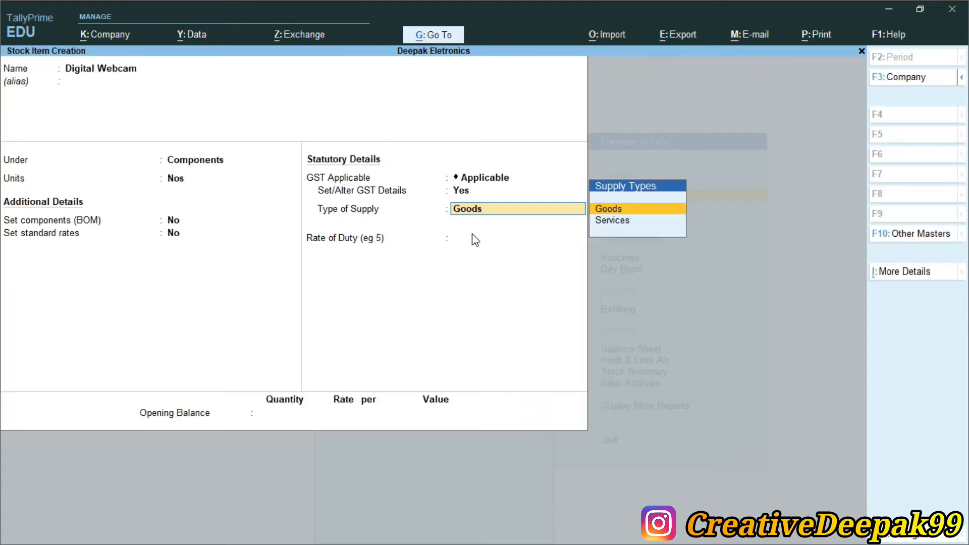
key(Return)
key(Return)
key(Return)
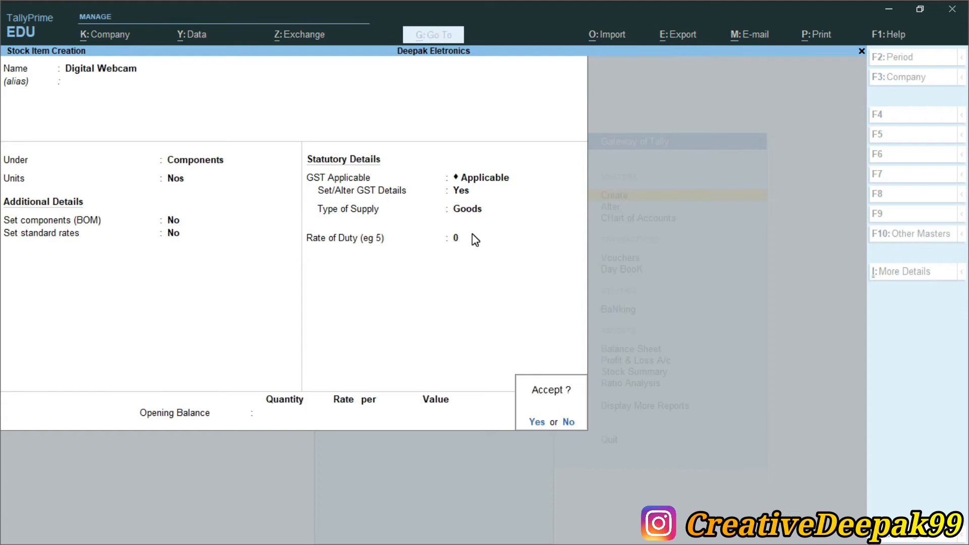
key(Return)
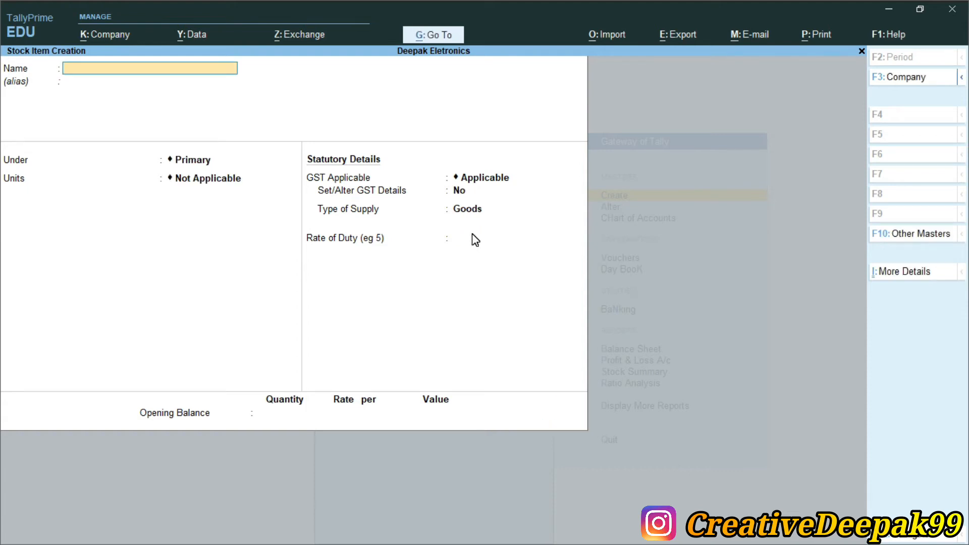
key(Escape)
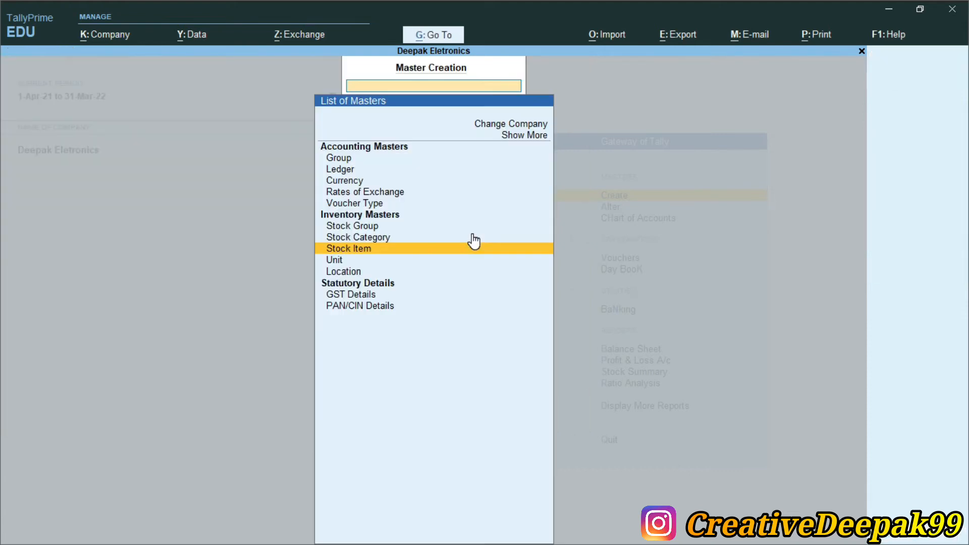
key(Escape)
- Switch to Currency.pdf and read the 1-Apr-2020 sale for its item, quantity, dollar rate, invoice number and GST
key(alt+Tab)
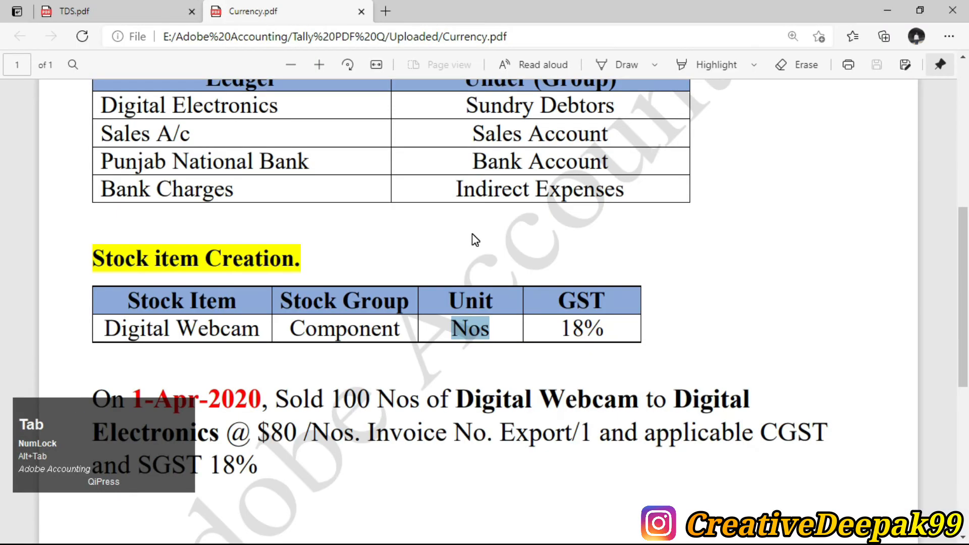
scroll(444, 234, down, 5)
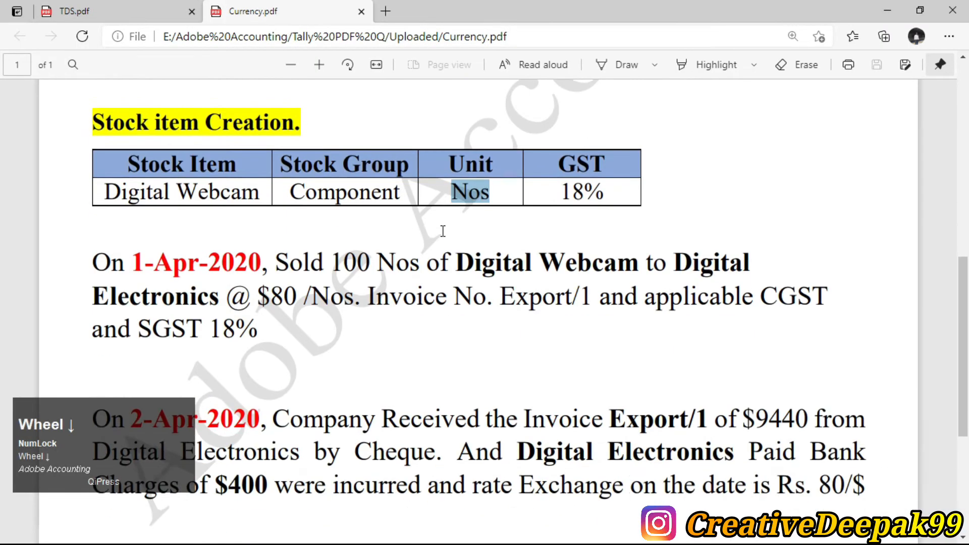
drag(272, 188, 640, 188)
click(732, 188)
drag(713, 177, 220, 212)
double_click(283, 219)
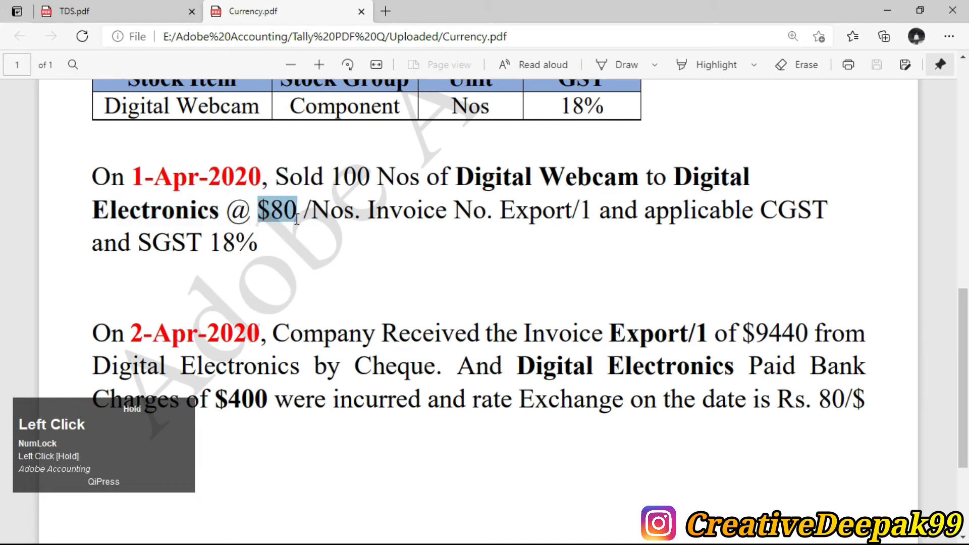
drag(297, 220, 242, 220)
drag(310, 218, 344, 219)
click(457, 227)
drag(493, 218, 566, 225)
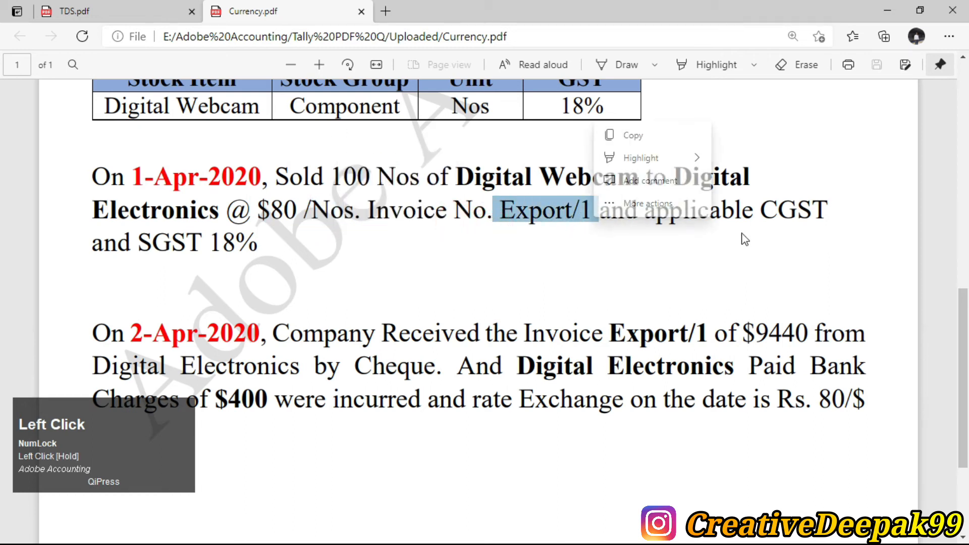
drag(740, 234, 792, 219)
drag(138, 244, 236, 246)
click(472, 210)
drag(324, 178, 639, 177)
click(273, 213)
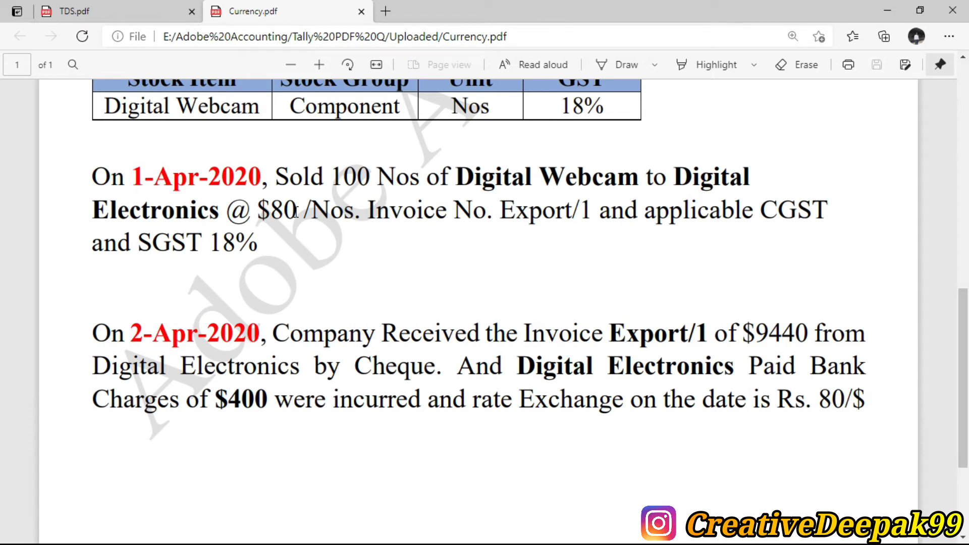
- Switch to TallyPrime and open a new sales voucher
key(alt+Tab)
key(Down)
key(Down)
key(Down)
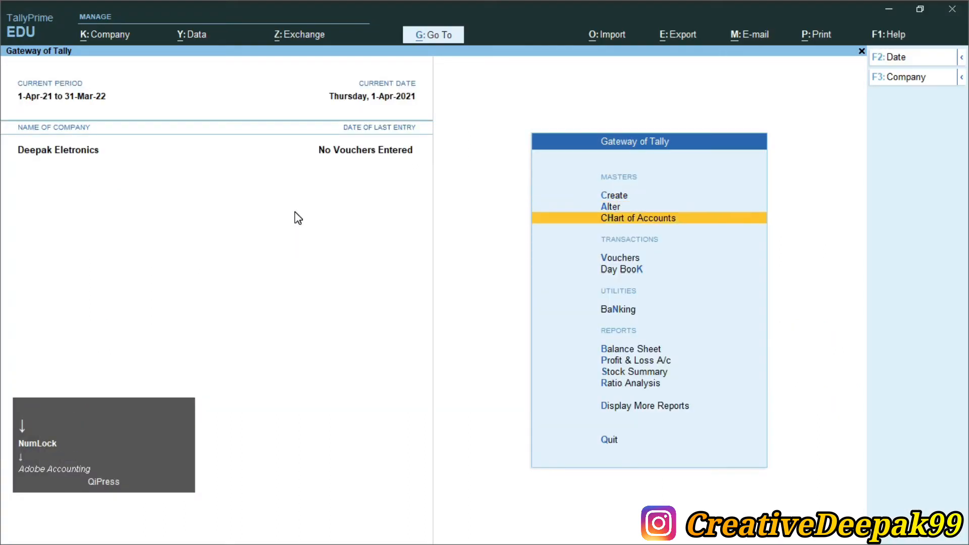
key(Return)
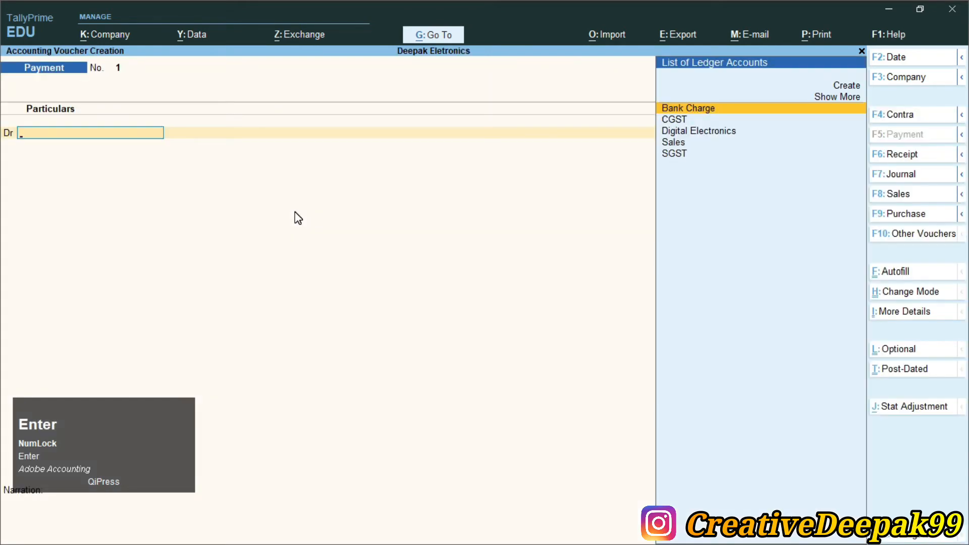
key(F8)
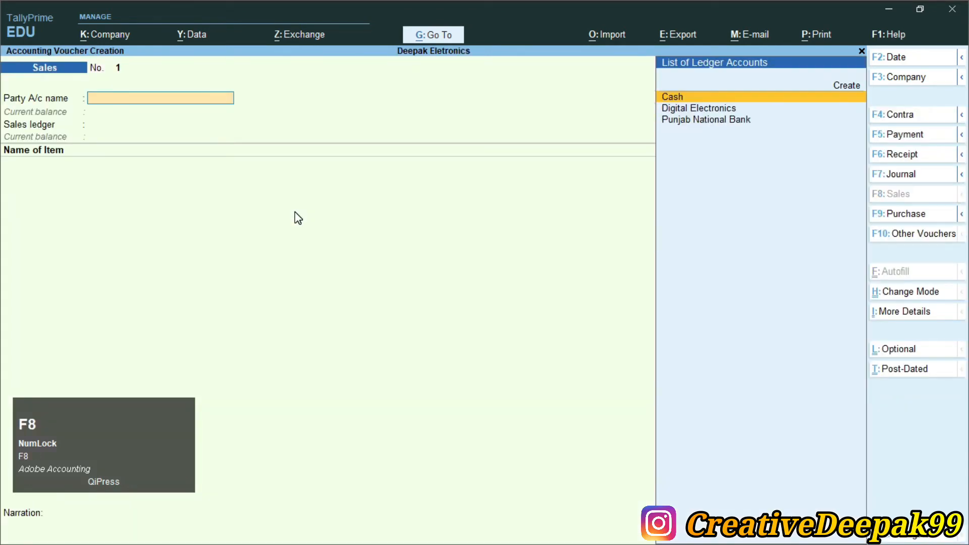
- Choose Digital Electronics as the party, leaving the dispatch details blank and keeping the party details with Bihar as place of supply
key(Down)
key(Down)
key(Up)
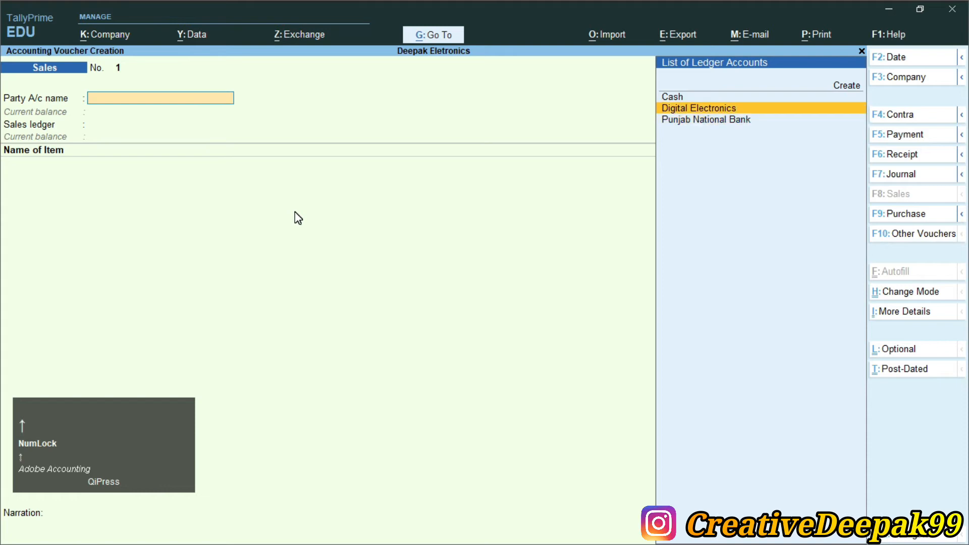
key(Return)
key(Return)
key(Return)
key(Return)
key(Return)
key(Return)
key(Return)
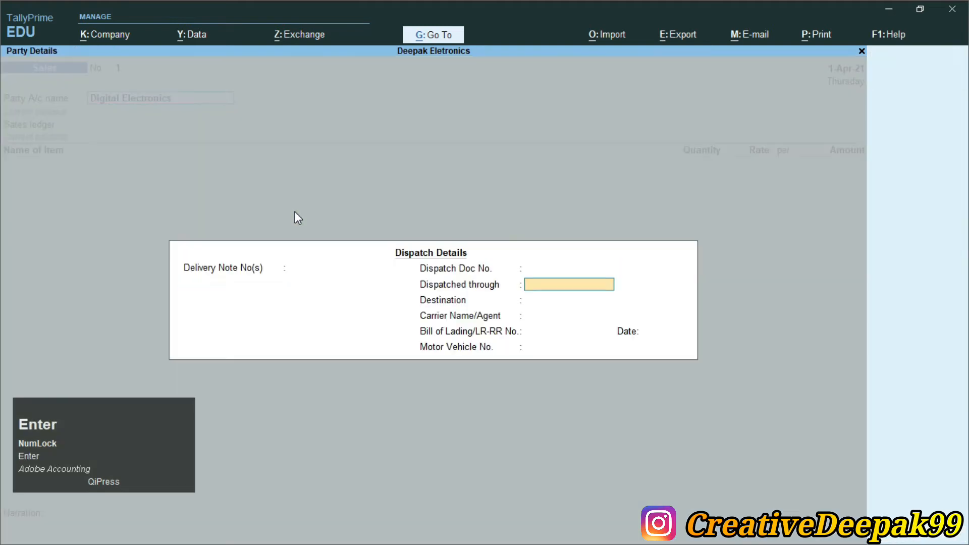
key(Return)
key(Return)
key(Return)
key(Return)
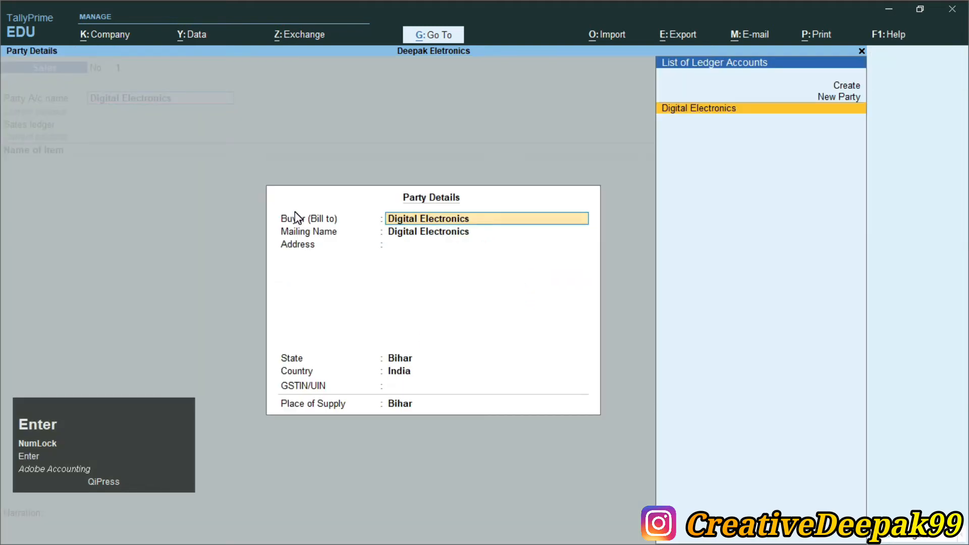
key(Return)
key(Return)
key(Return)
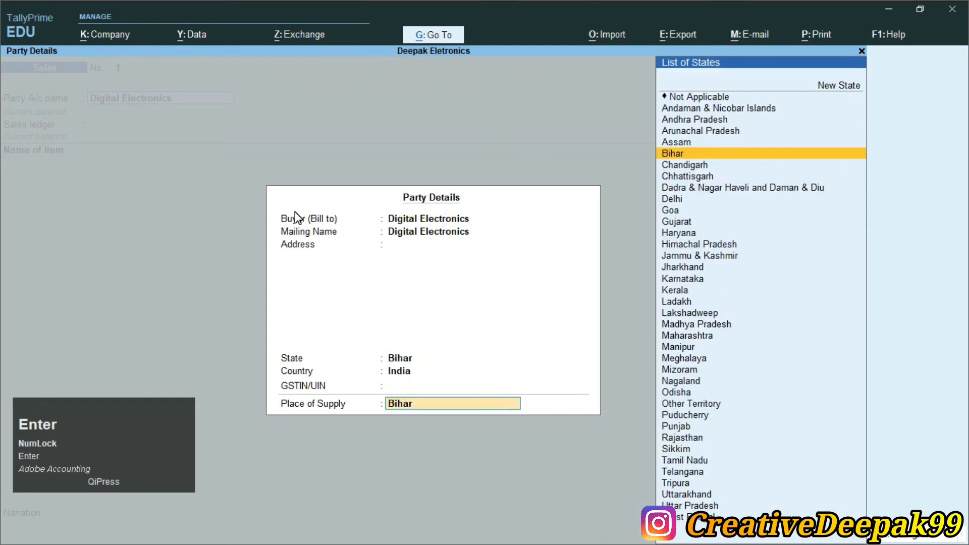
key(Return)
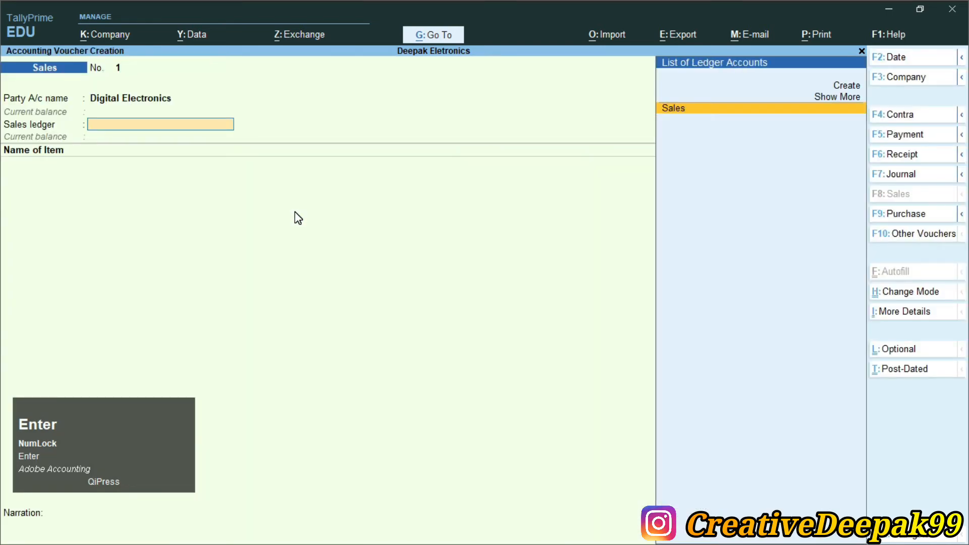
- Use the Sales ledger and add 100 Nos of Digital Webcam to the voucher
key(Return)
text(D)
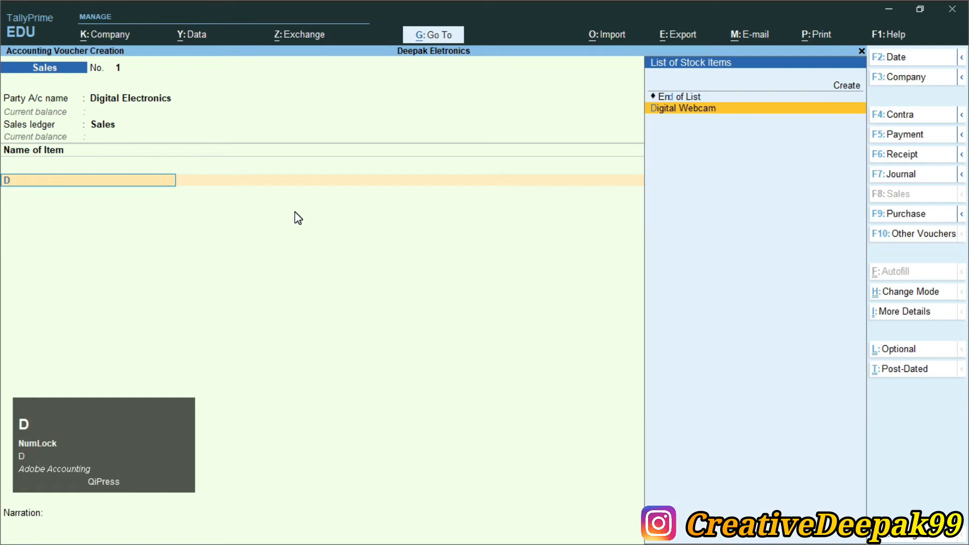
key(Return)
text(100)
key(Return)
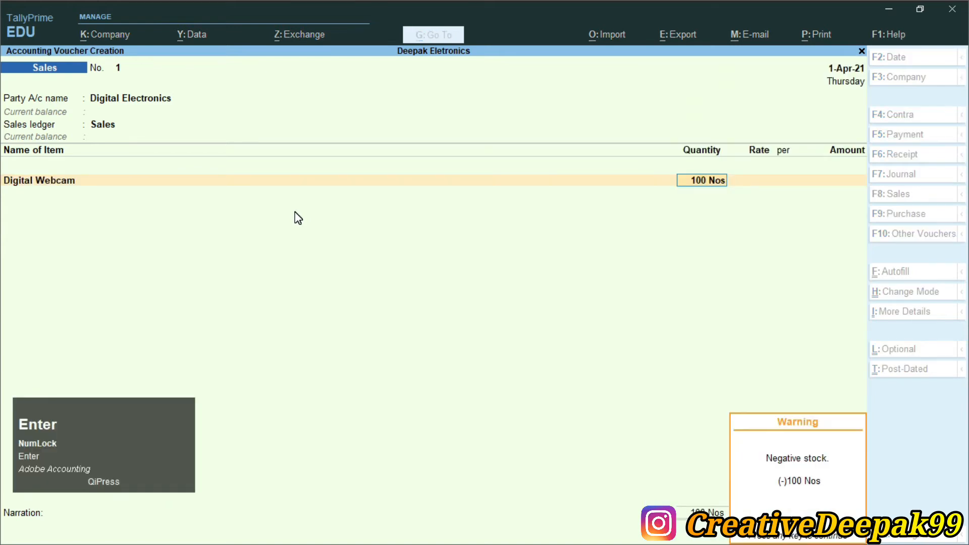
key(Return)
- Check the unit rate in Currency.pdf and price Digital Webcam at $80 per Nos with an exchange rate of ₹ 80/$
key(alt+Tab)
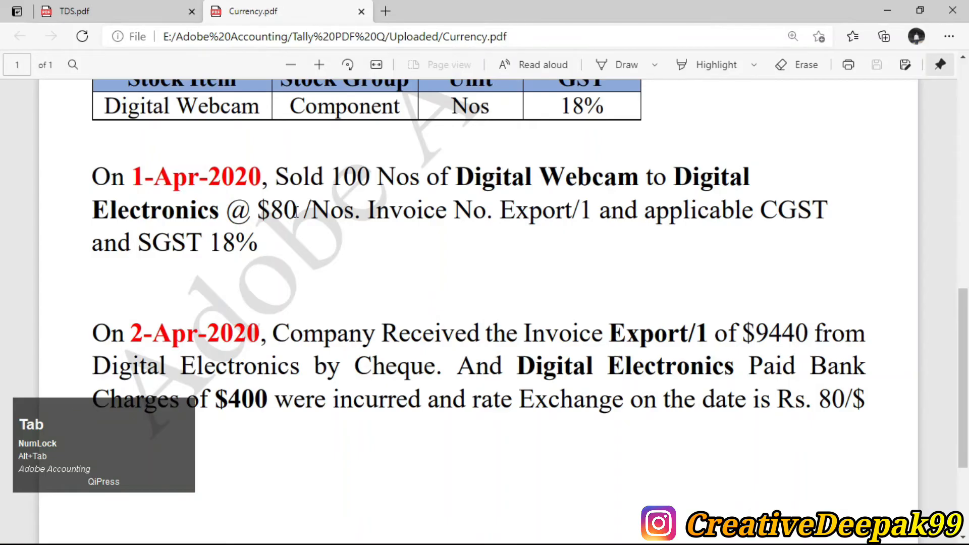
double_click(280, 209)
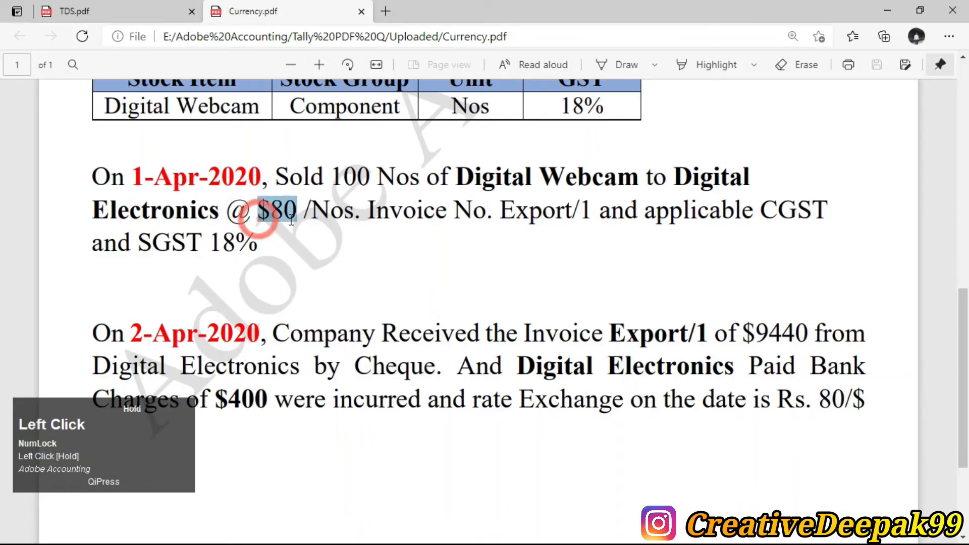
key(alt+Tab)
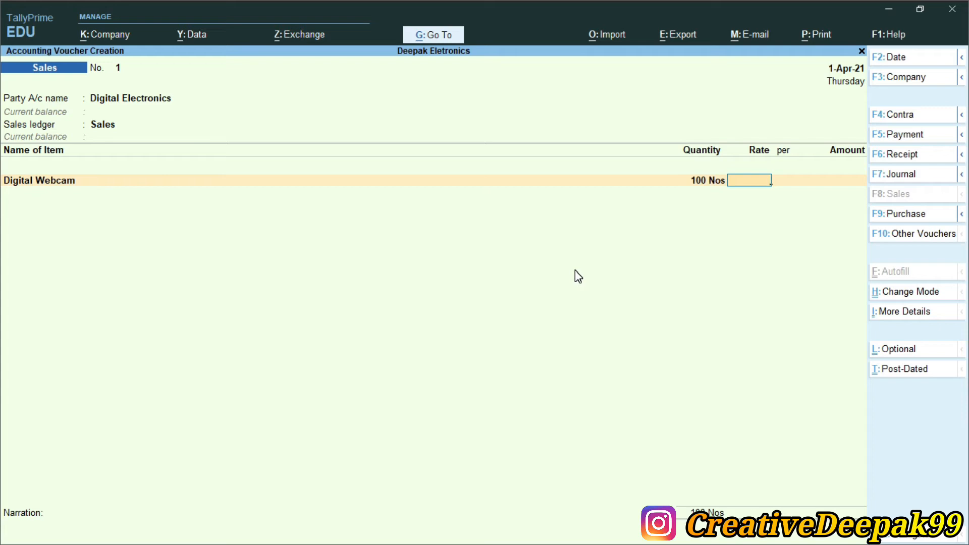
key(shift)
text($)
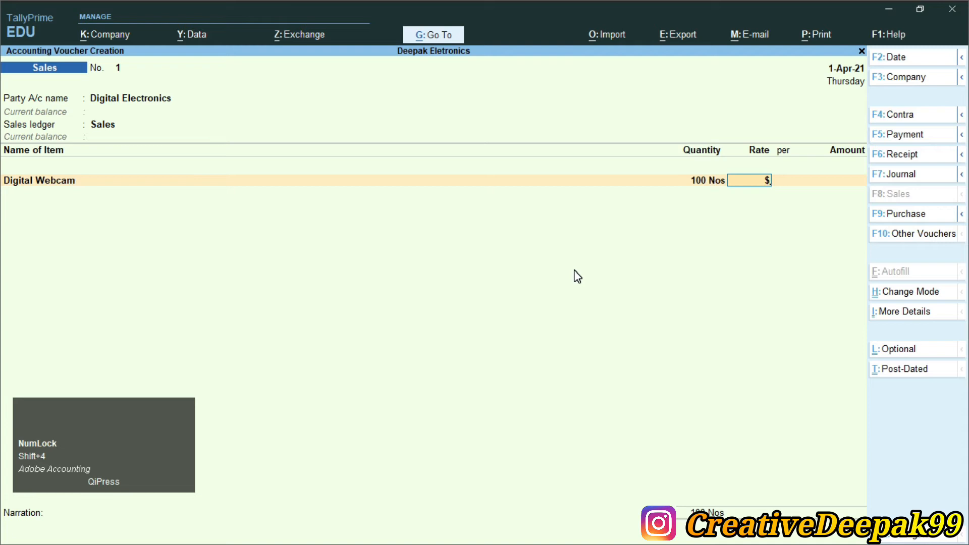
text(80)
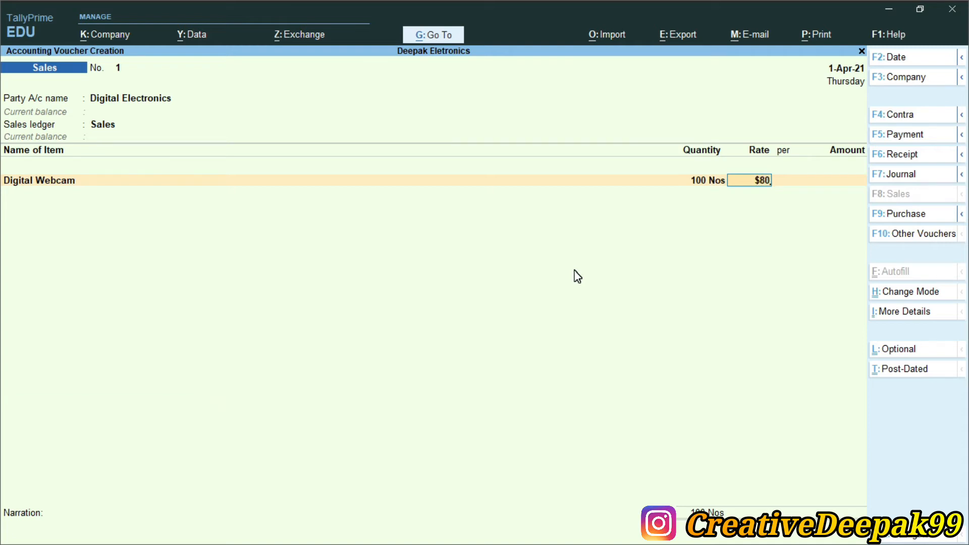
key(Return)
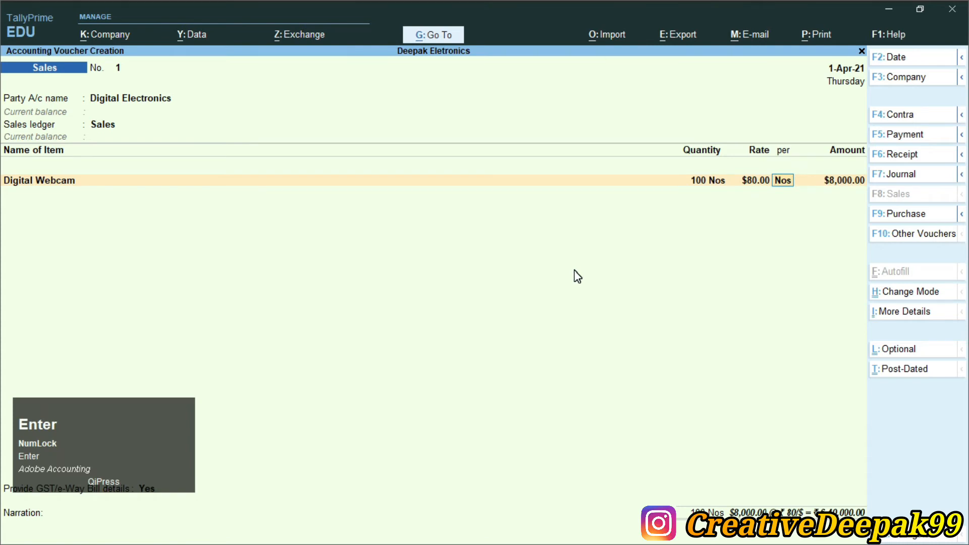
key(Return)
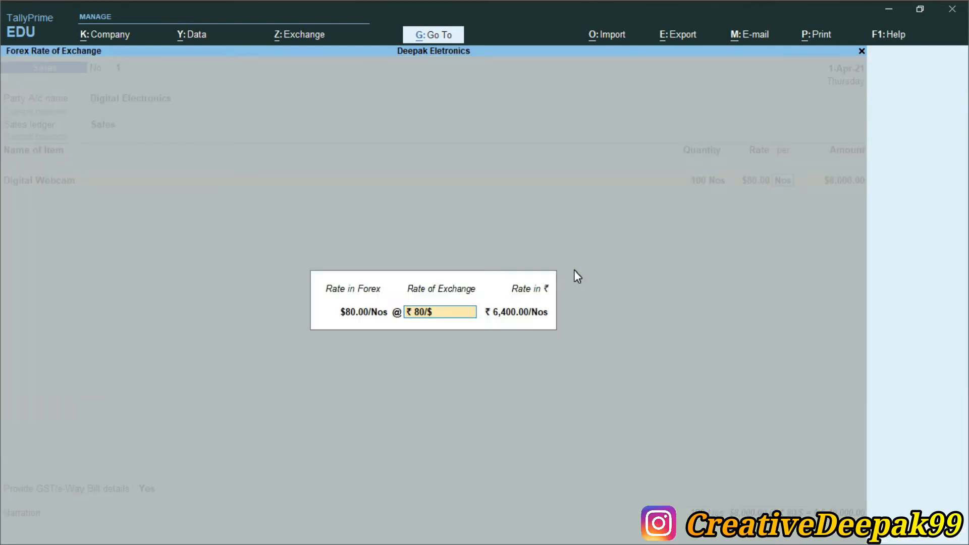
key(Return)
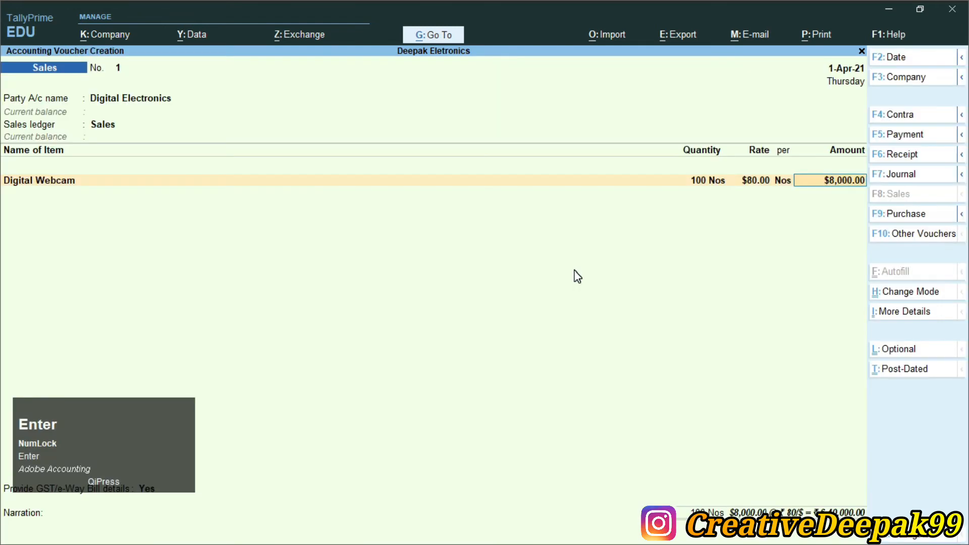
key(Return)
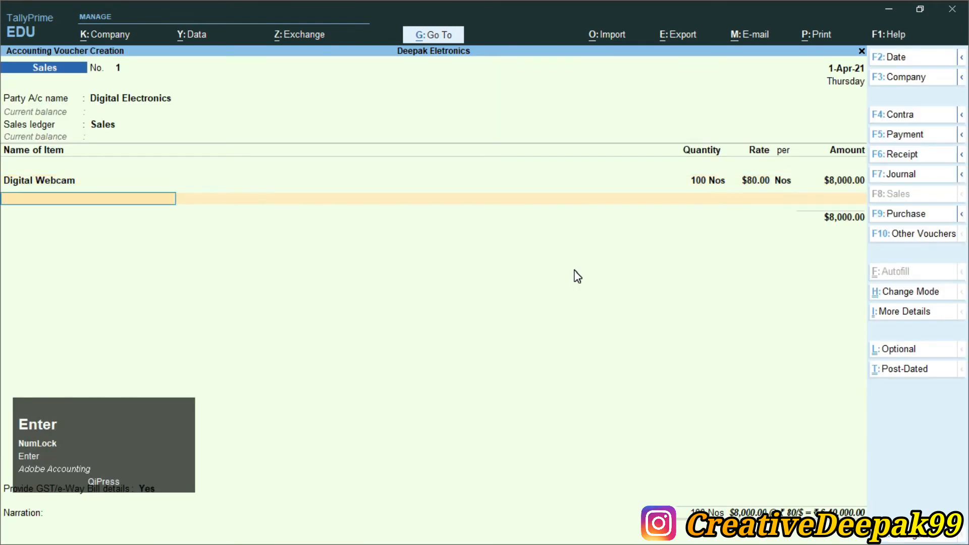
- End the item list and add the CGST ledger, accepting $720.00 at ₹ 80/$
key(Return)
text(C)
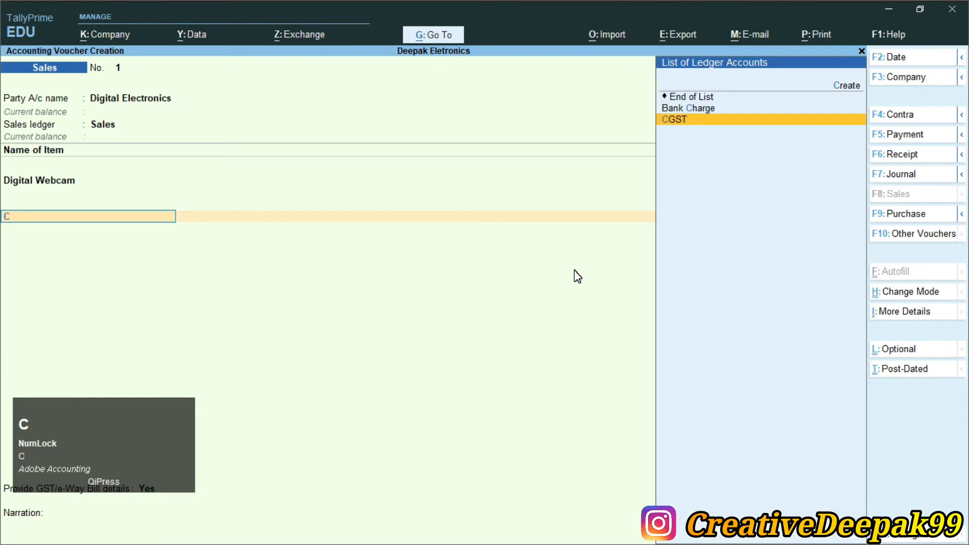
key(Return)
key(Return)
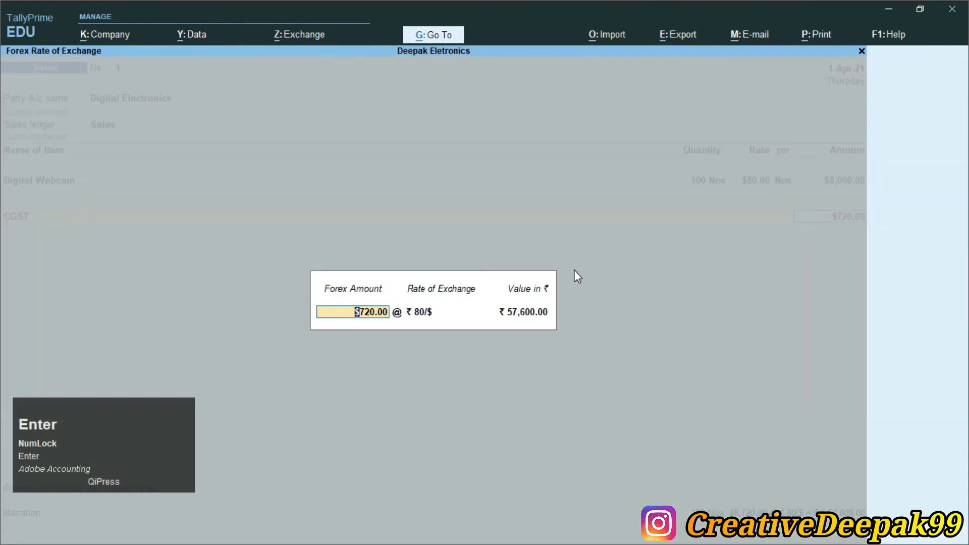
key(Return)
key(Return)
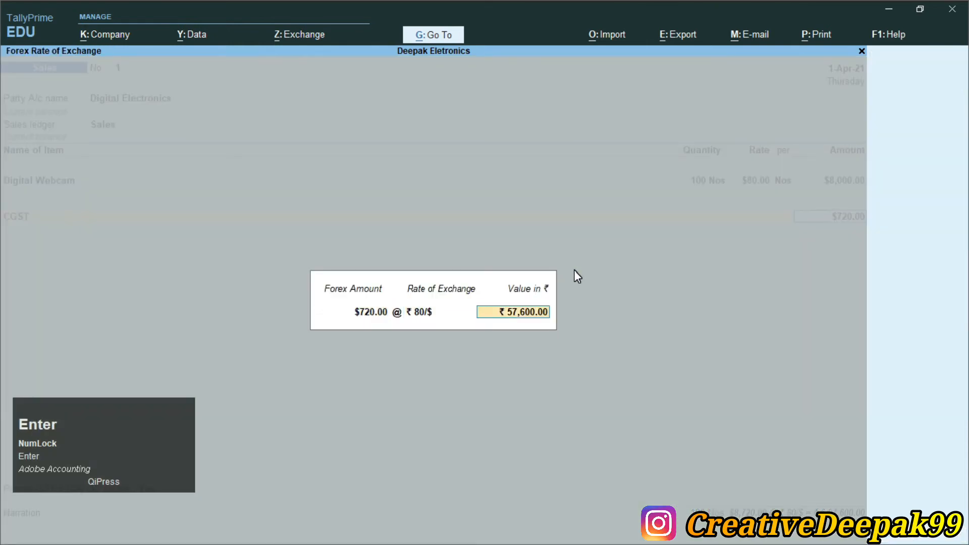
key(Return)
- Add the SGST ledger at $720.00 with rate ₹ 80/$, end the ledger list and set Provide GST/e-Way Bill details to No
text(S)
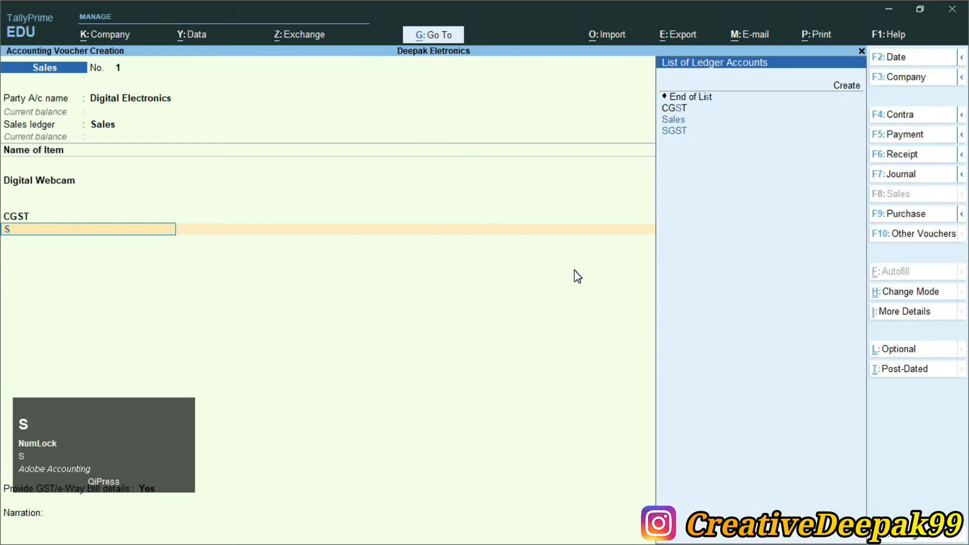
key(Down)
key(Down)
key(Return)
key(Return)
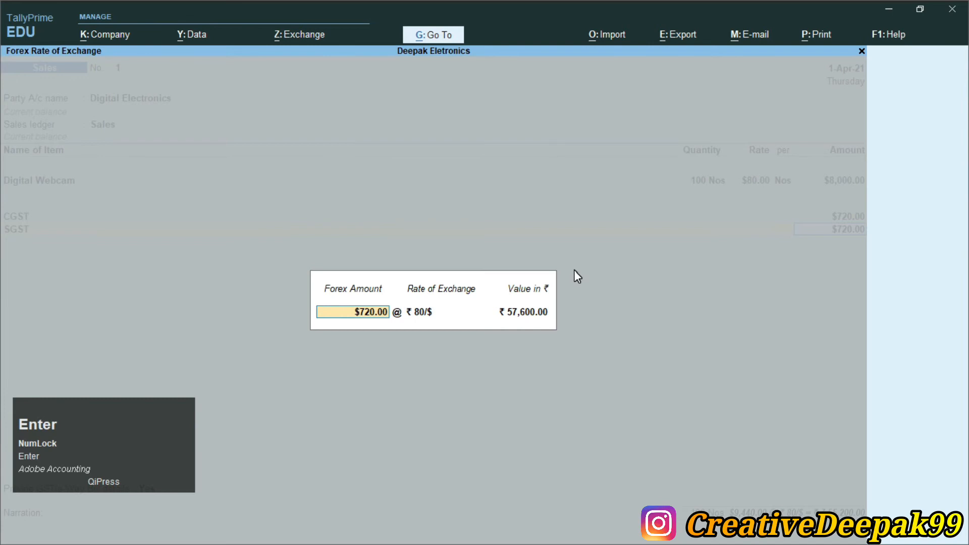
key(Return)
key(Return)
key(Return)
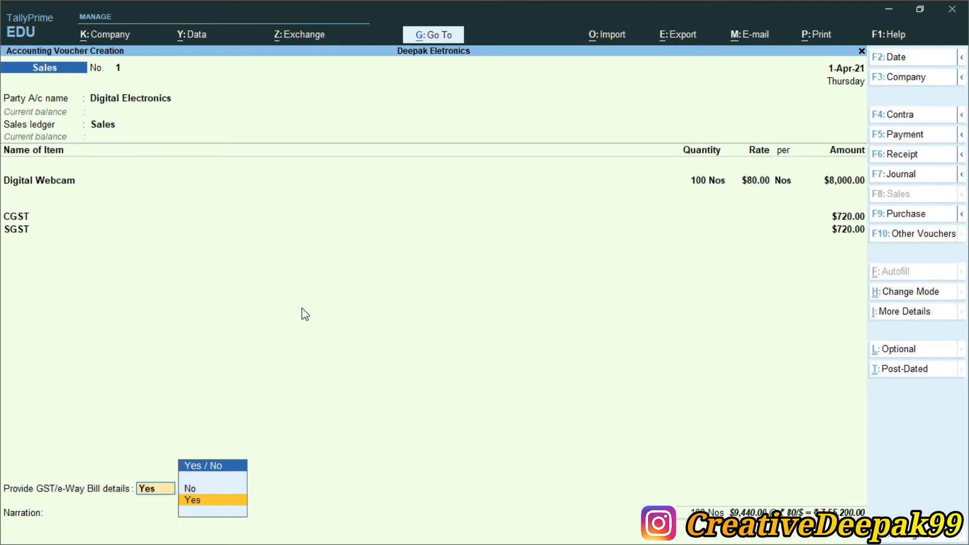
click(204, 494)
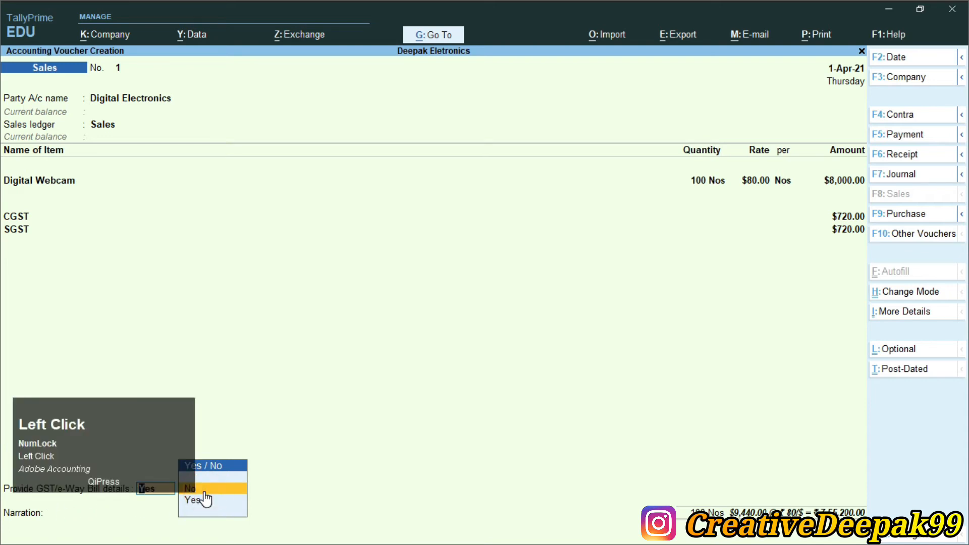
key(Return)
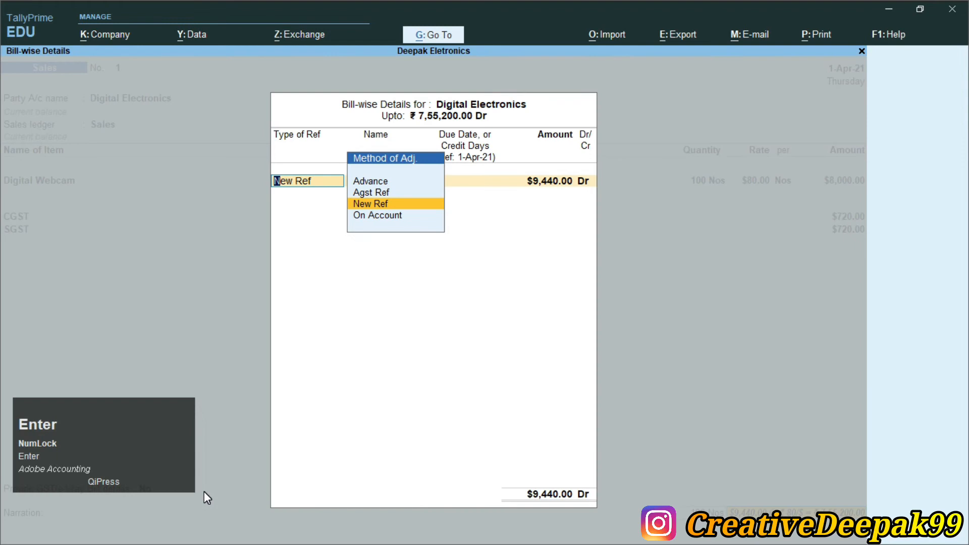
- Choose New Ref for the Digital Electronics bill and look up the invoice number of the webcam sale in Currency.pdf
key(Return)
key(alt+Tab)
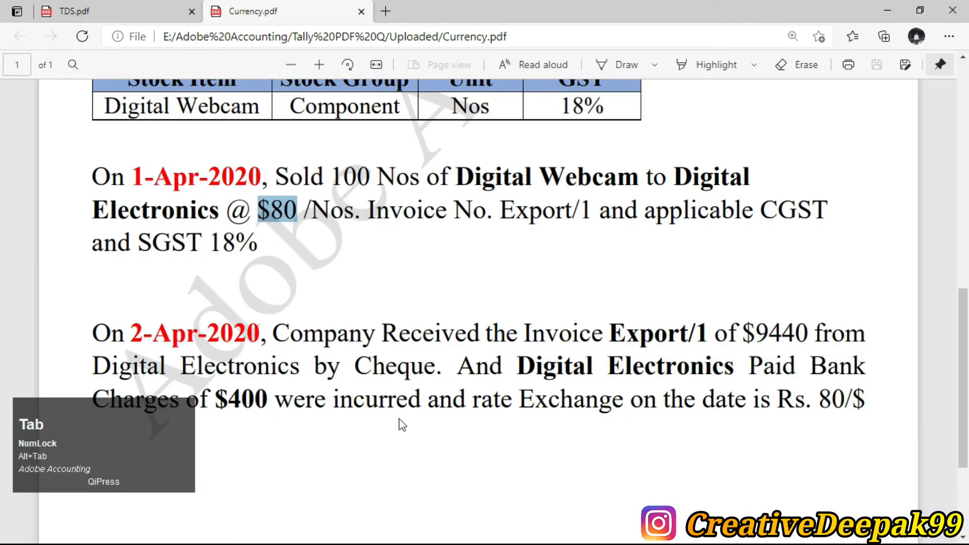
drag(493, 211, 590, 211)
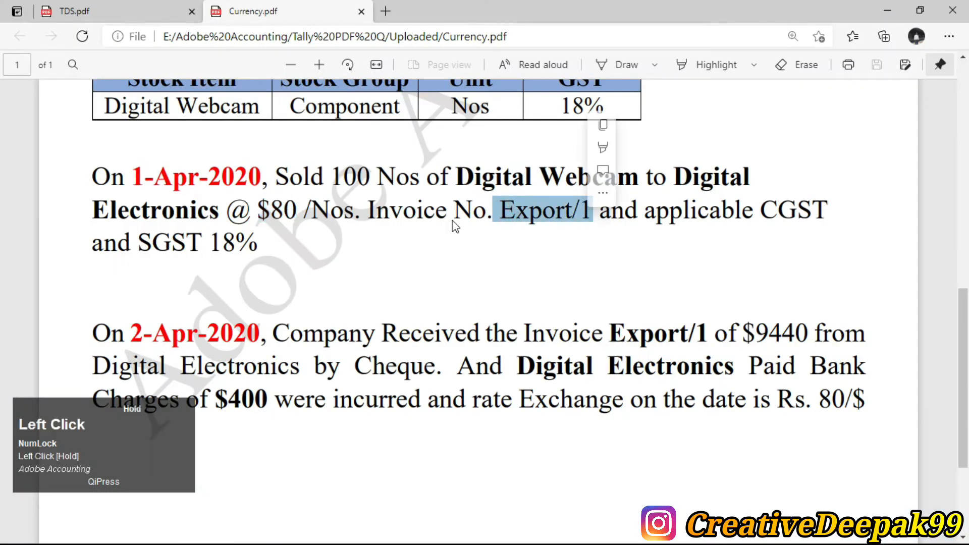
drag(367, 211, 593, 211)
drag(519, 214, 499, 211)
key(alt+Tab)
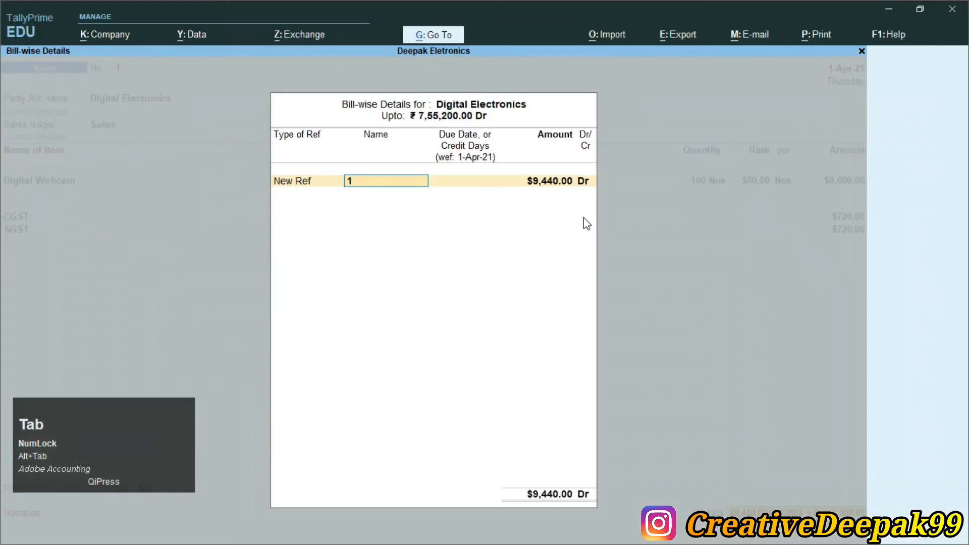
- Name the bill reference Export/1, accept its full amount, save the sales voucher without a narration and leave voucher entry
text(Expo)
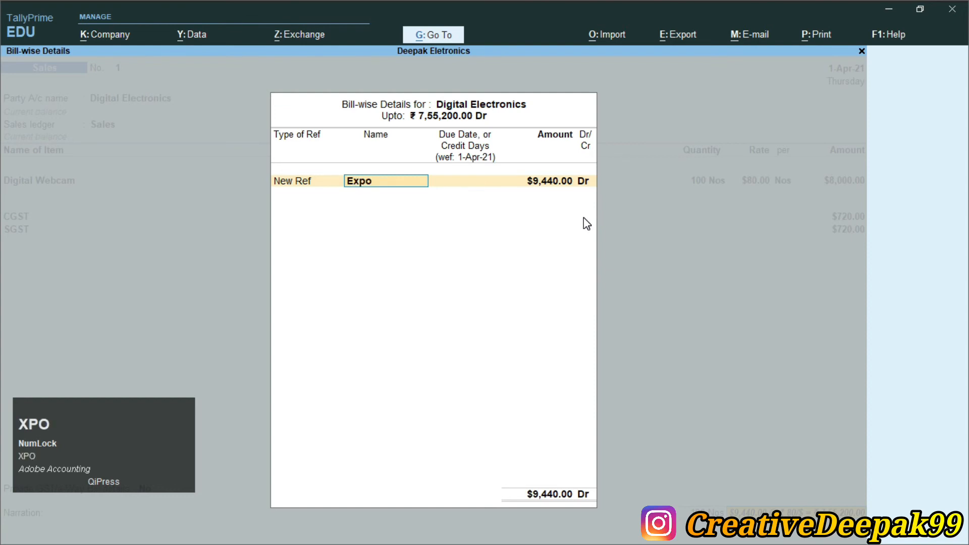
text(rt /1)
key(Return)
key(Return)
key(Return)
key(Return)
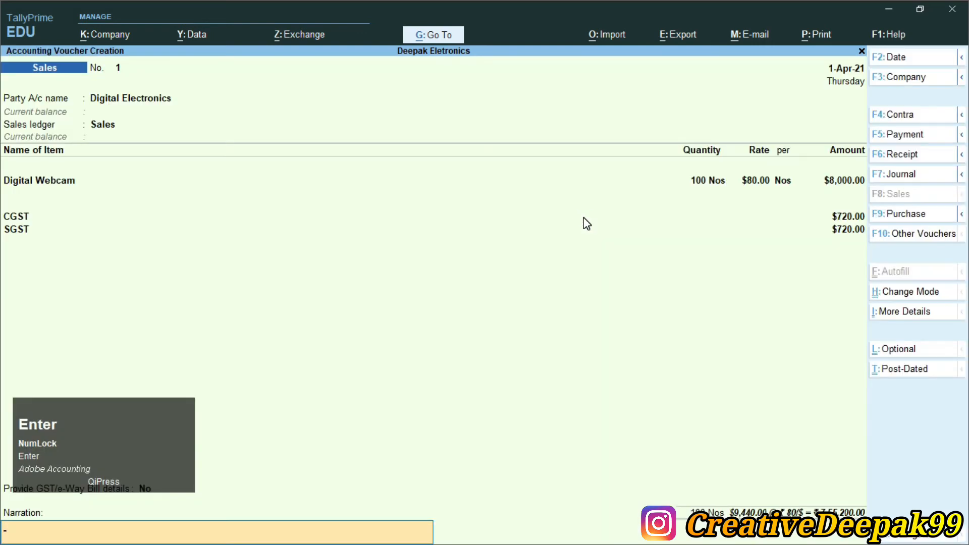
key(Return)
key(Return)
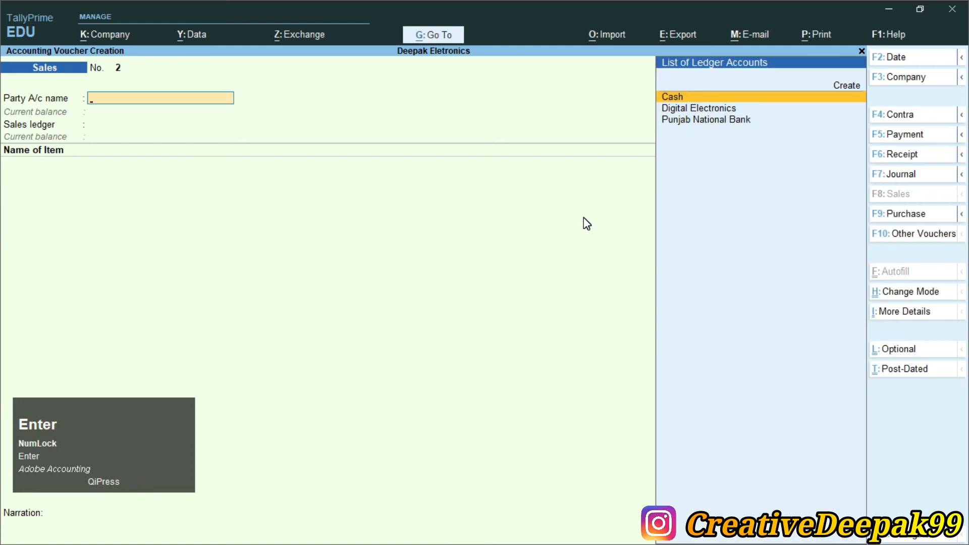
key(Escape)
- Read the 2-Apr-2020 transaction in Currency.pdf, examining the invoice reference, received amount, payment method, bank charges and exchange rate
key(alt+Tab)
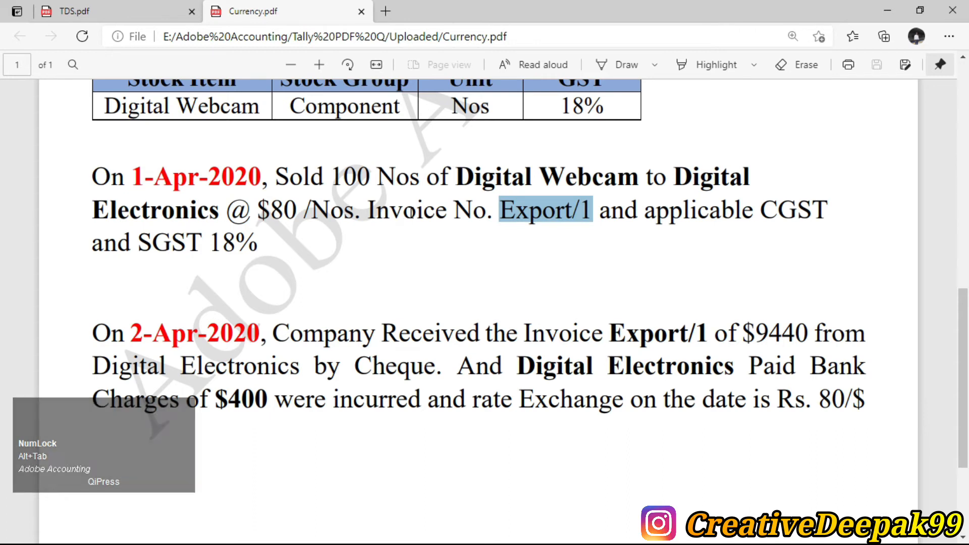
scroll(434, 232, down, 1)
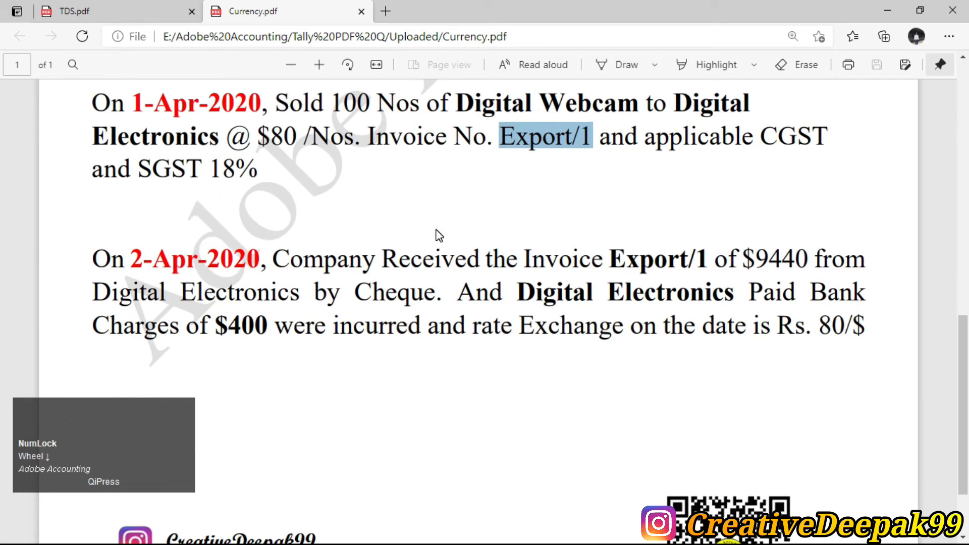
click(465, 276)
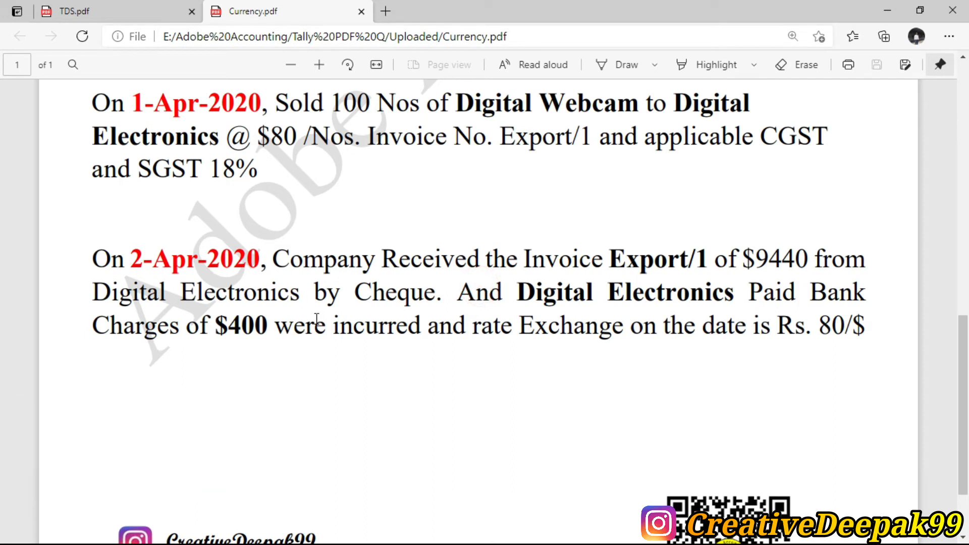
drag(276, 263, 438, 293)
drag(529, 274, 671, 260)
drag(609, 259, 704, 259)
drag(499, 137, 589, 143)
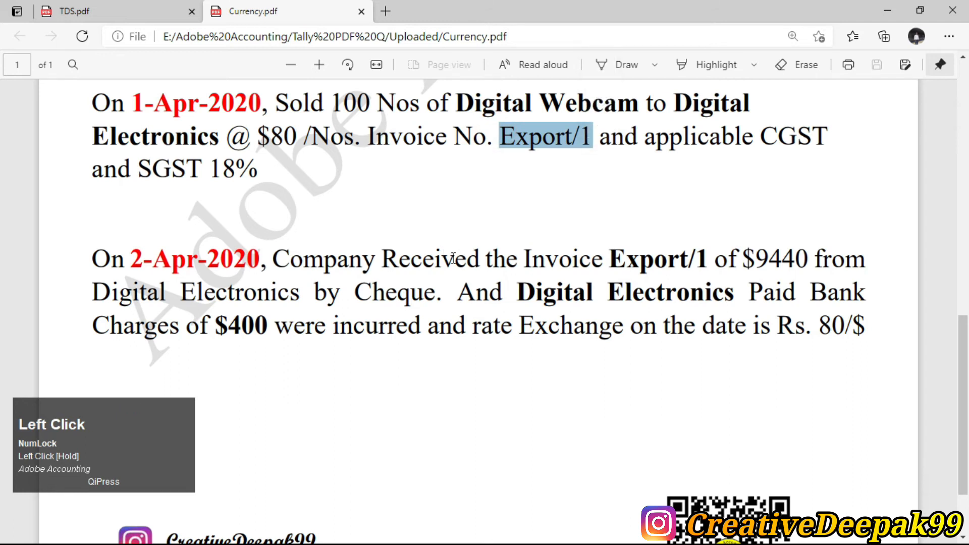
drag(628, 266, 816, 262)
drag(92, 293, 423, 295)
drag(507, 298, 268, 347)
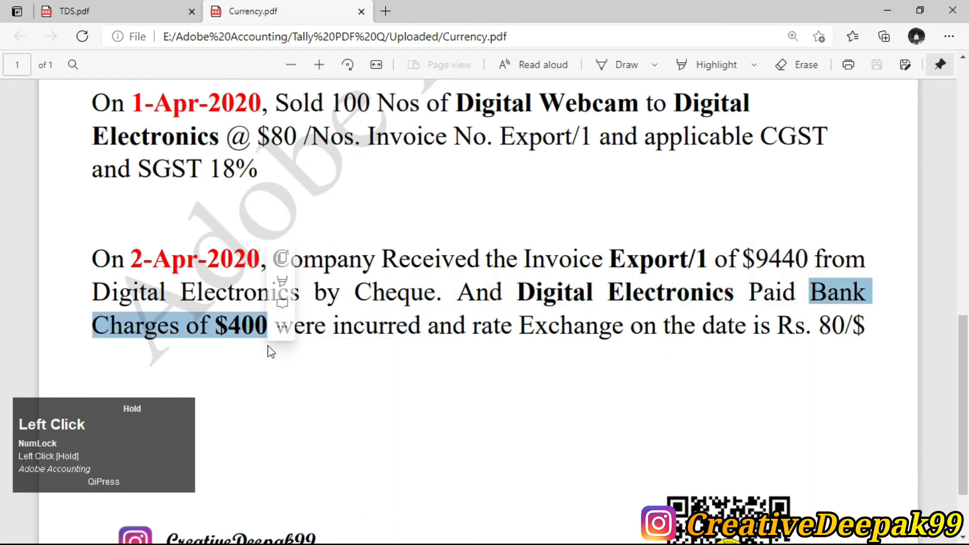
click(198, 335)
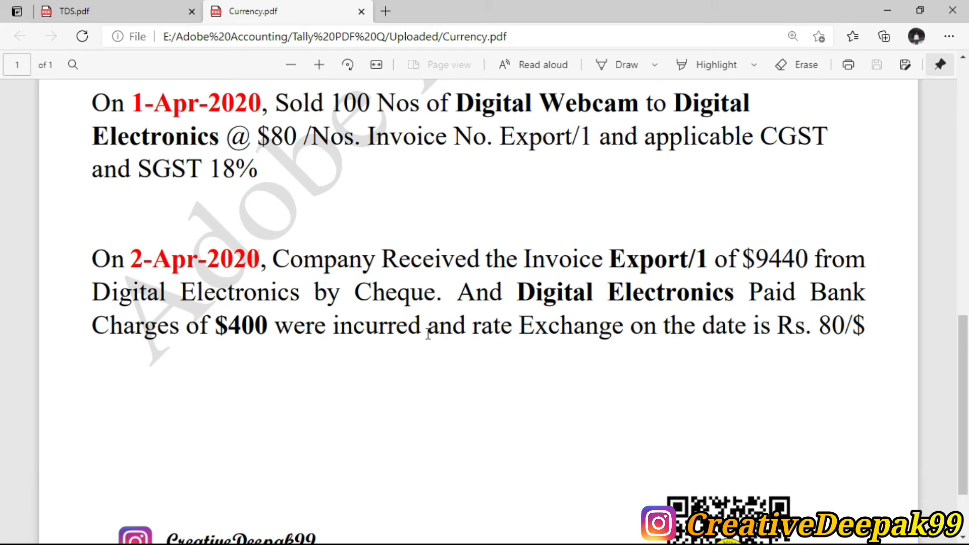
drag(806, 327, 853, 327)
drag(216, 327, 267, 327)
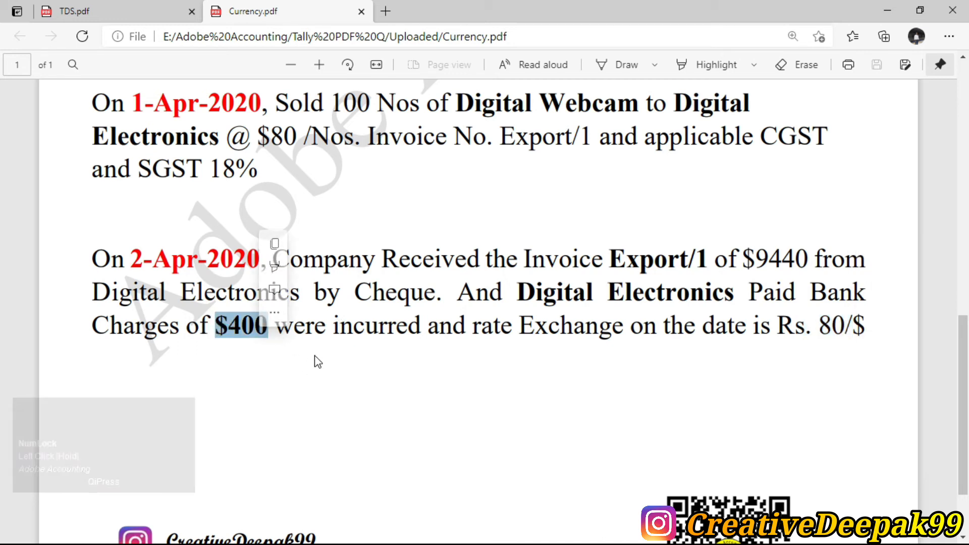
click(500, 336)
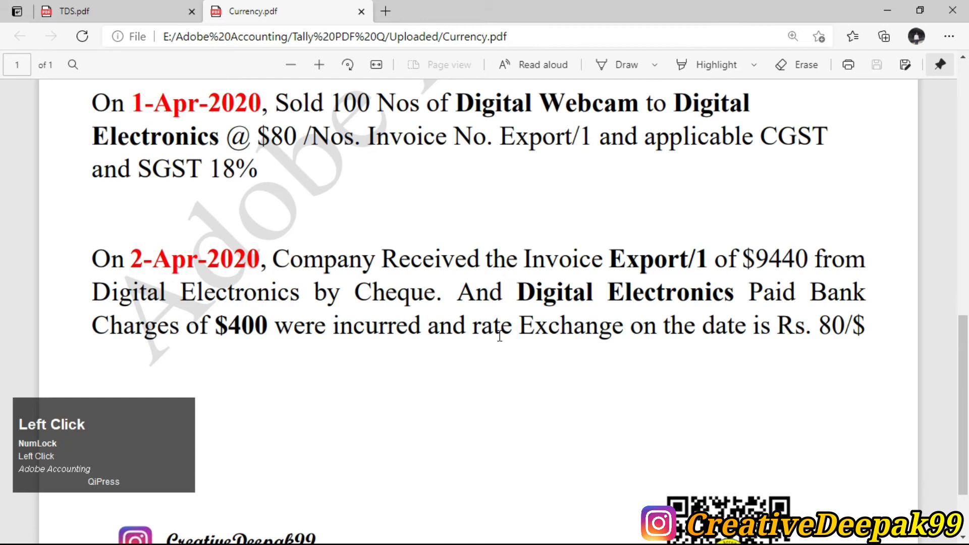
- Switch back to TallyPrime and start a new receipt voucher
key(alt+Tab)
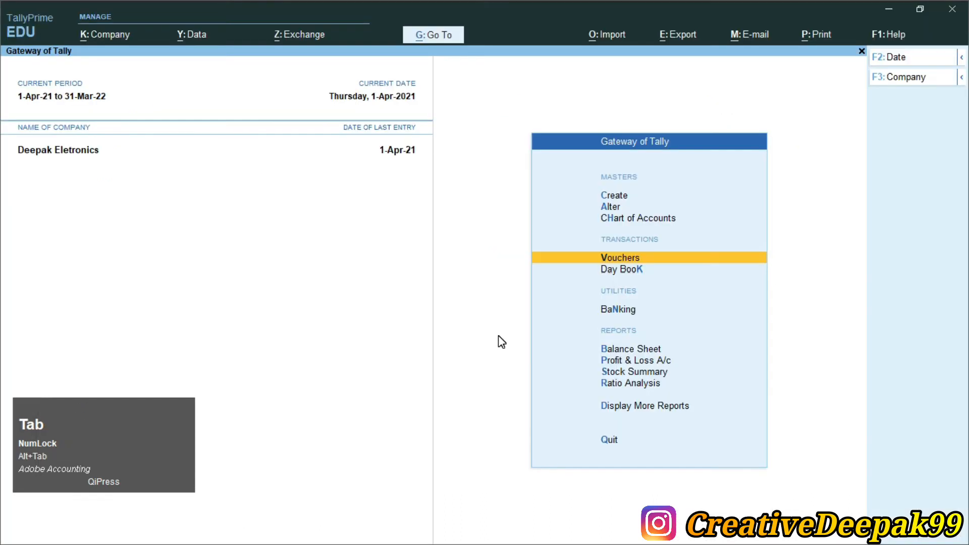
key(Return)
key(F6)
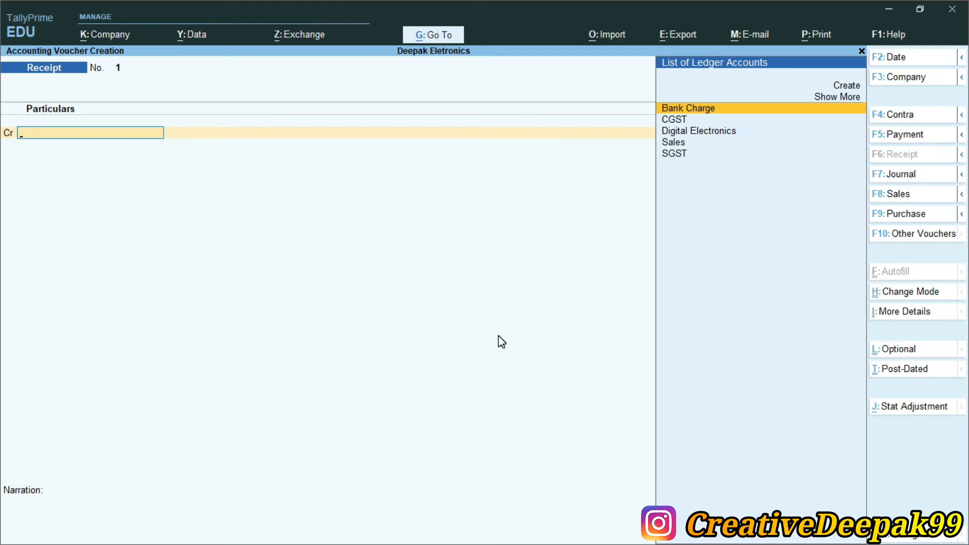
- Examine the entry modes available for the receipt voucher and leave the mode selection without changing it
key(ctrl+2)
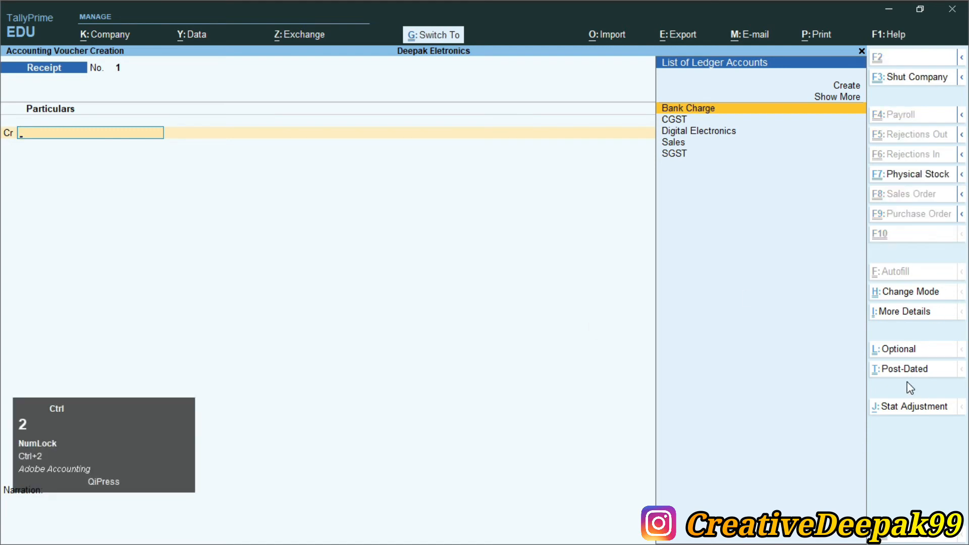
ctrl+click(866, 279)
drag(866, 279, 906, 296)
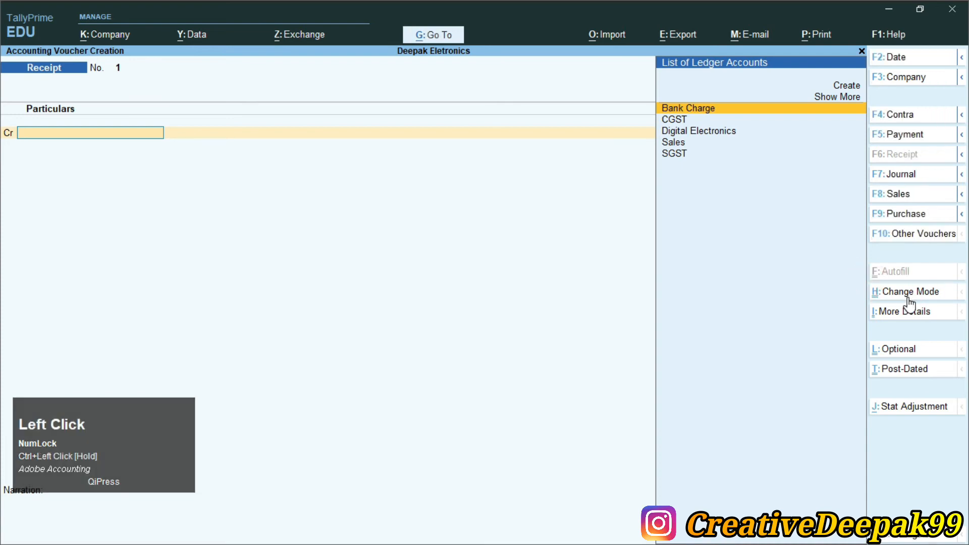
click(906, 295)
key(ctrl)
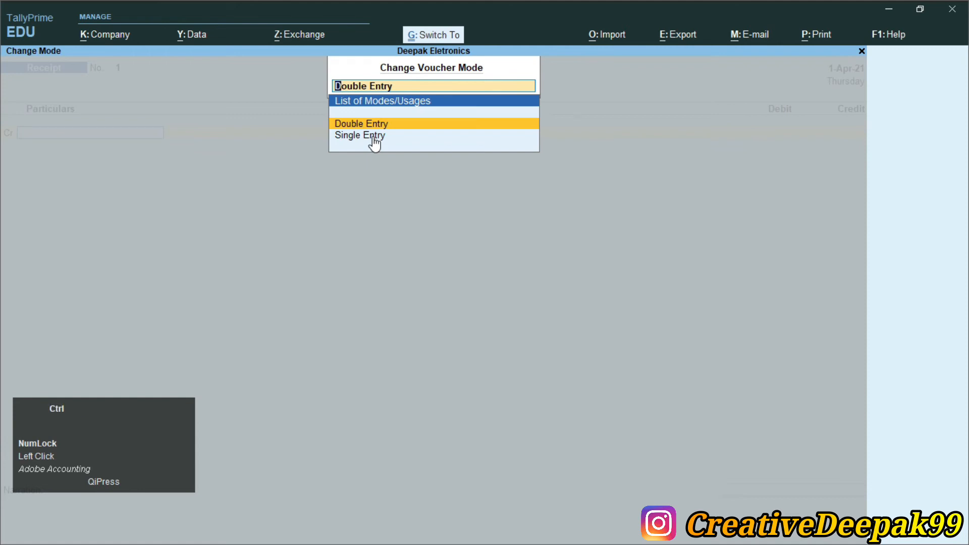
mouse_move(320, 110)
mouse_down()
mouse_move(456, 167)
mouse_move(431, 163)
mouse_up()
scroll(357, 160, up, 1)
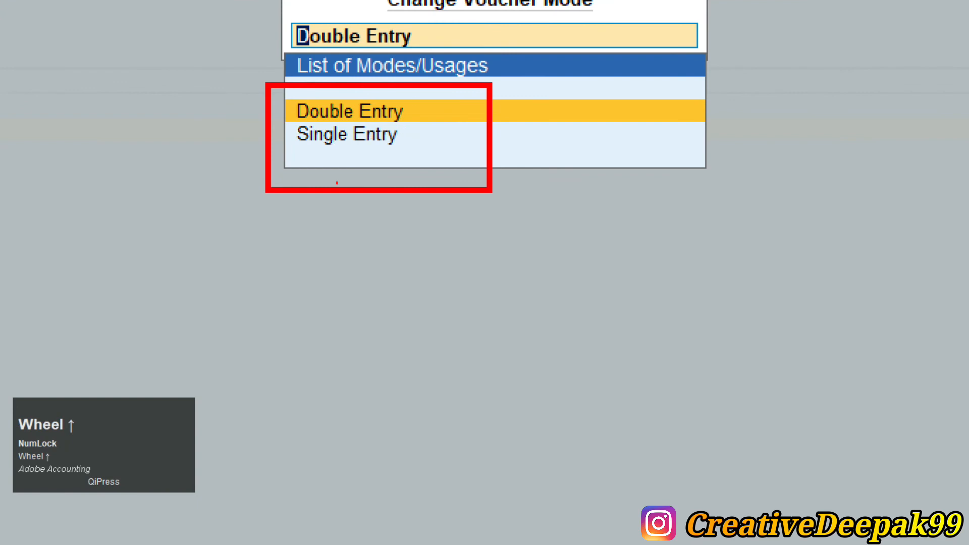
key(ctrl)
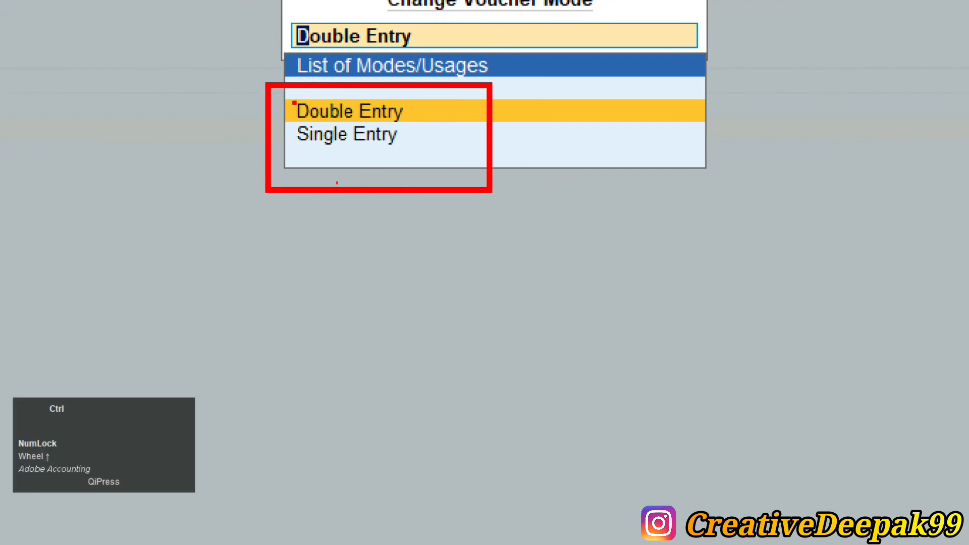
drag(281, 100, 542, 123)
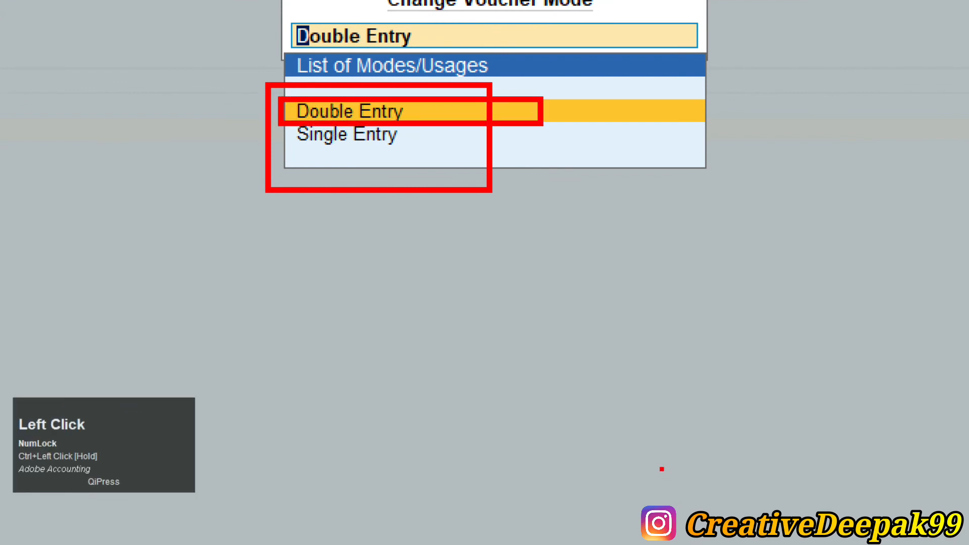
key(Escape)
key(Escape)
key(Escape)
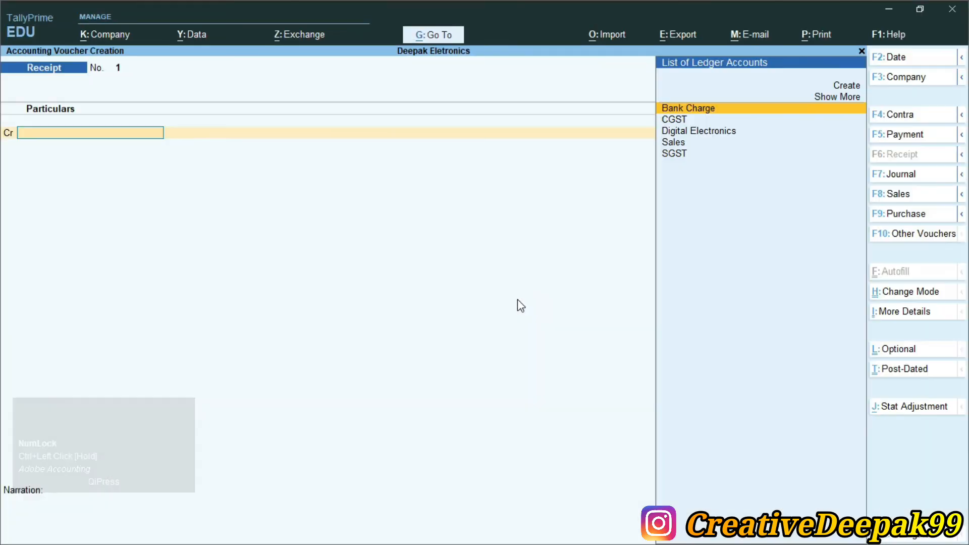
- Select Digital Electronics as the credited ledger of the receipt and back out of its bill-wise details
key(Down)
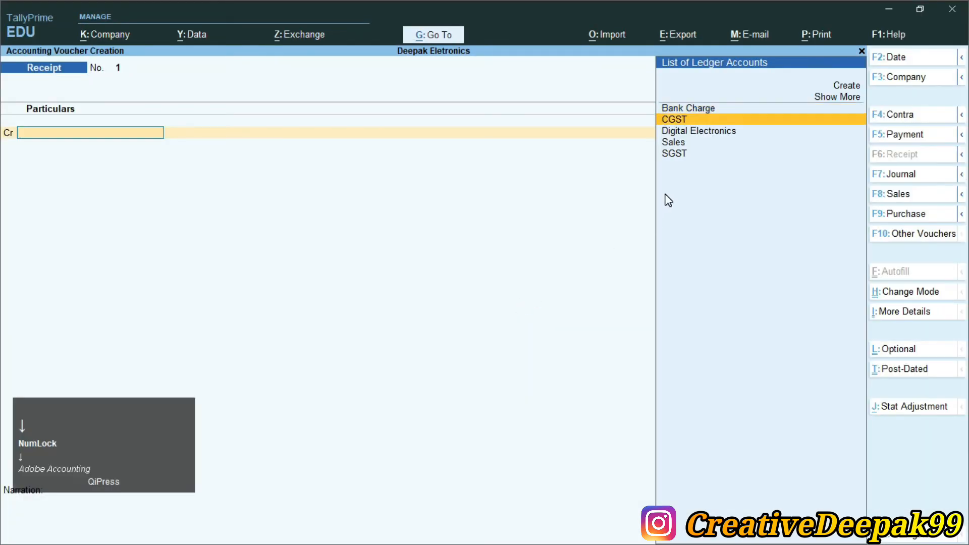
key(Down)
key(Return)
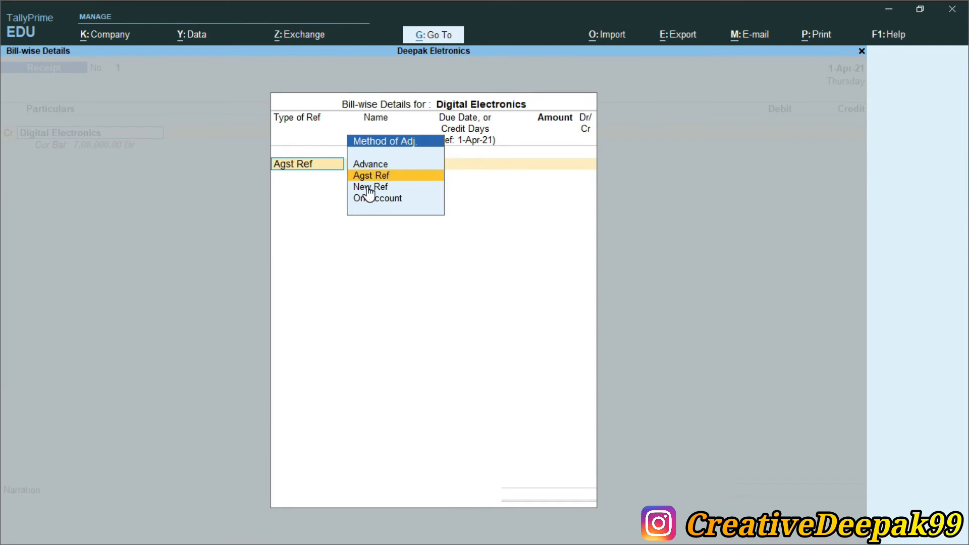
key(Escape)
key(y)
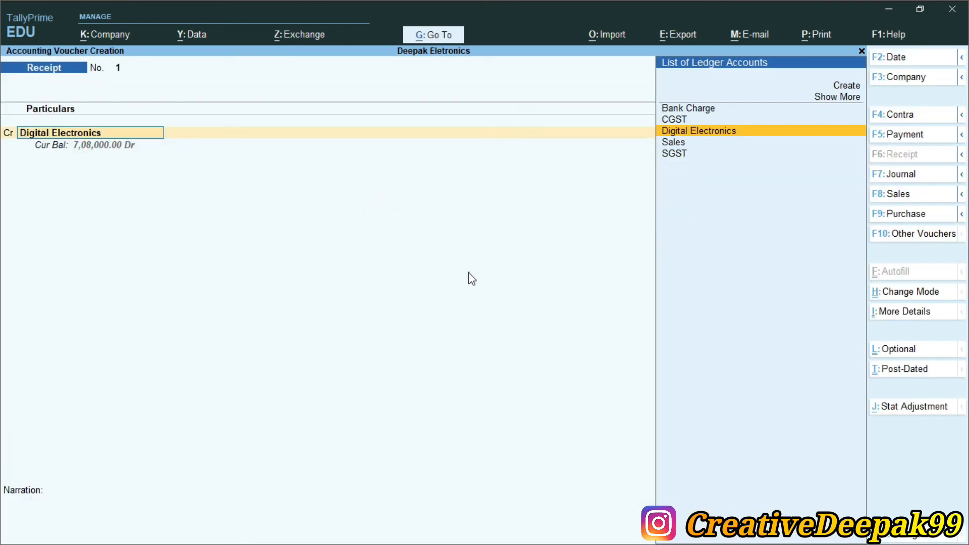
- Check the setting for preallocating bills in Payment/Receipt/Journal vouchers in the voucher configuration and accept the configuration
key(F12)
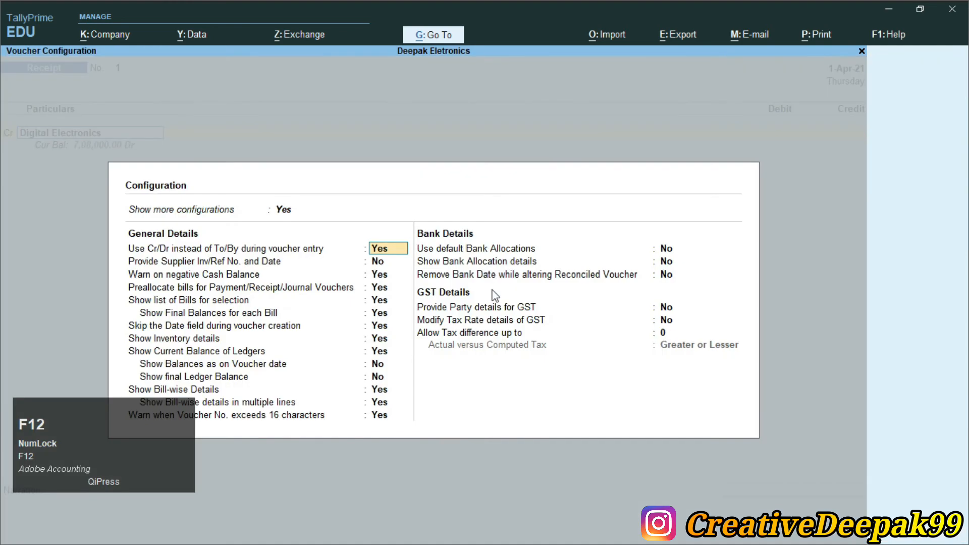
key(ctrl+2)
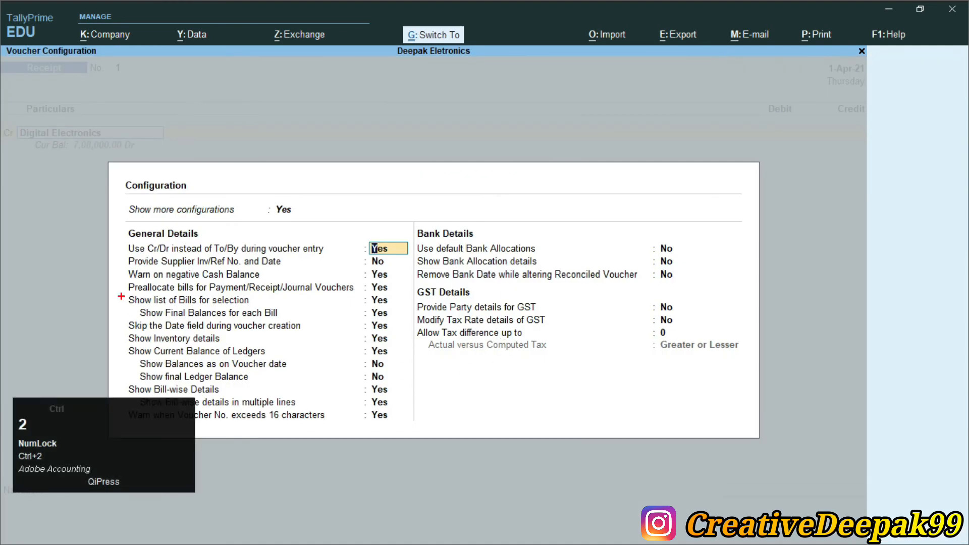
mouse_move(121, 278)
mouse_down()
mouse_move(395, 313)
mouse_move(399, 298)
mouse_up()
scroll(237, 320, up, 2)
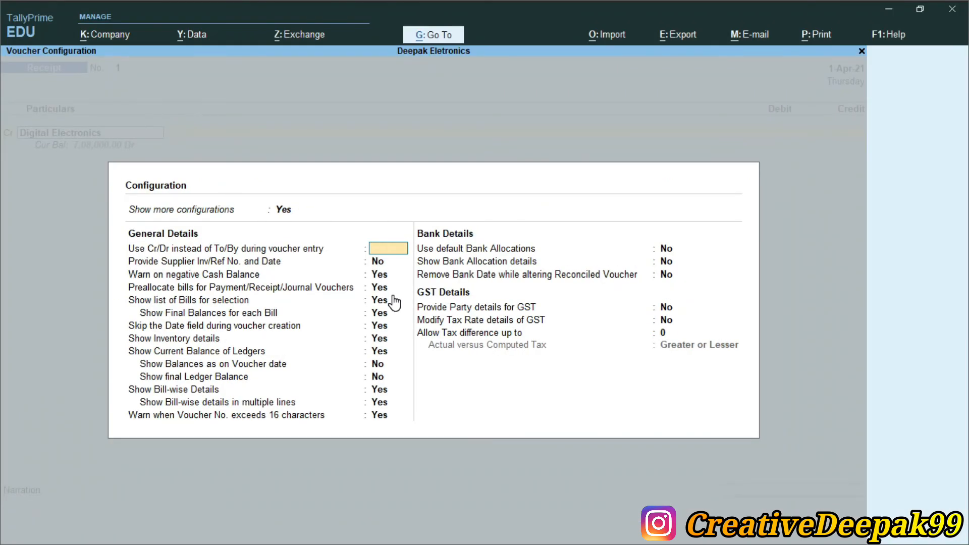
key(ctrl+a)
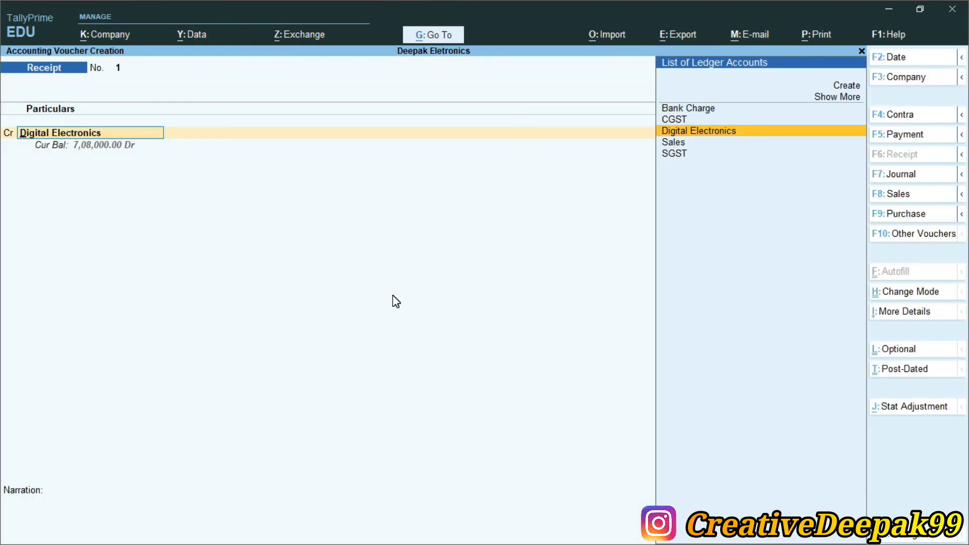
- Credit Digital Electronics with $9,440 as Agst Ref to bill Export/1 at an exchange rate of ₹ 80/$
key(Return)
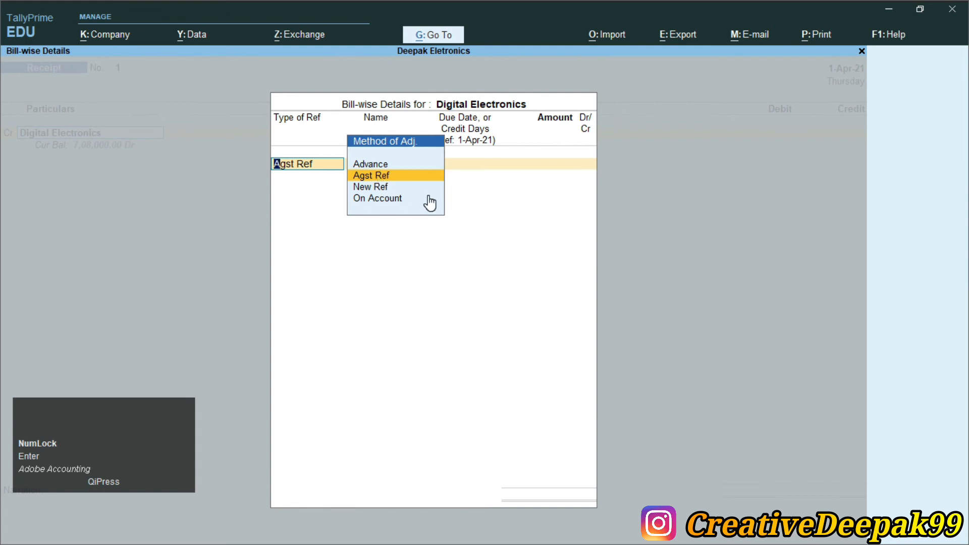
key(Return)
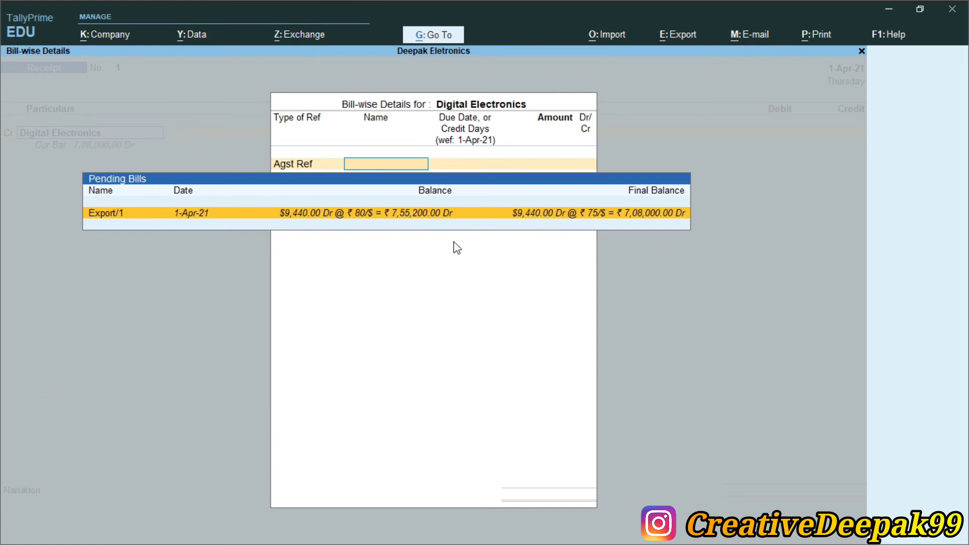
key(Return)
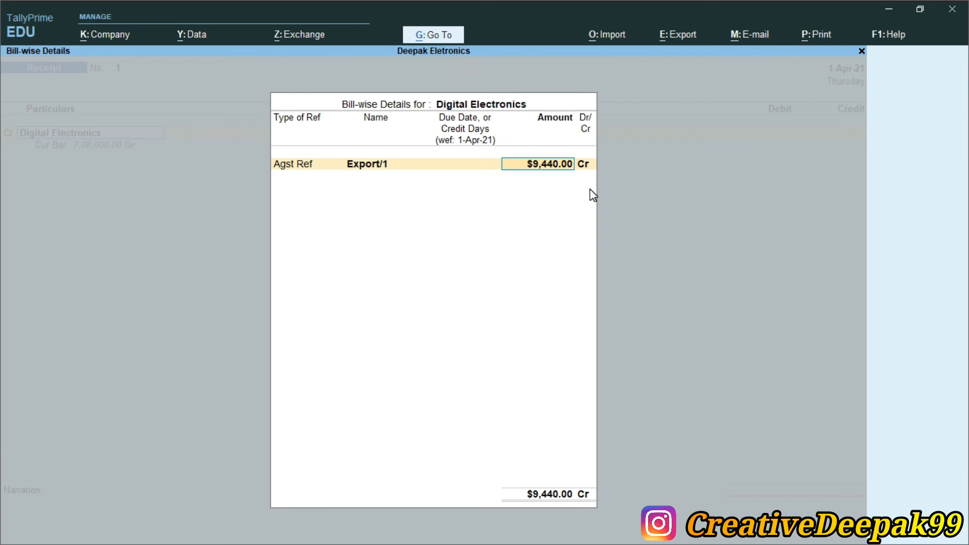
key(Return)
key(Return)
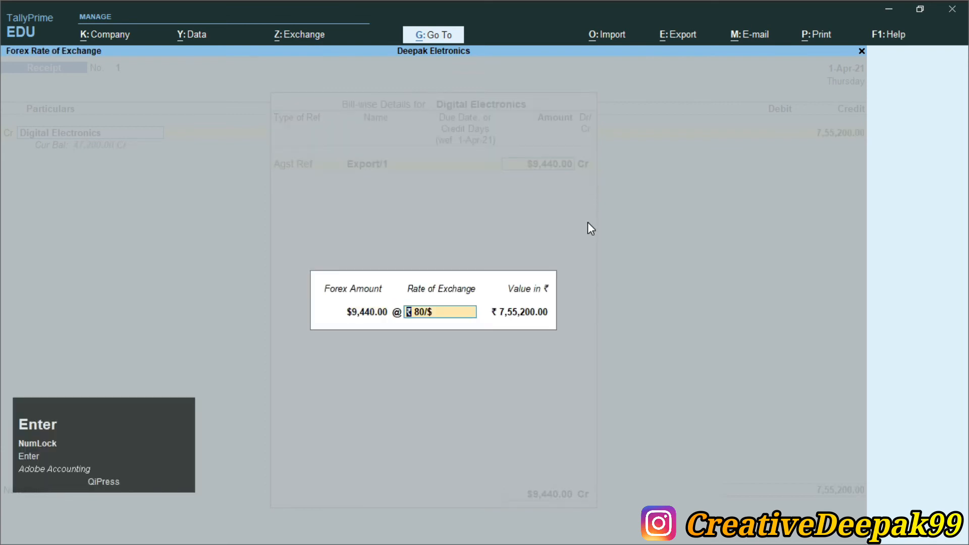
key(Return)
key(Return)
key(Return)
key(Return)
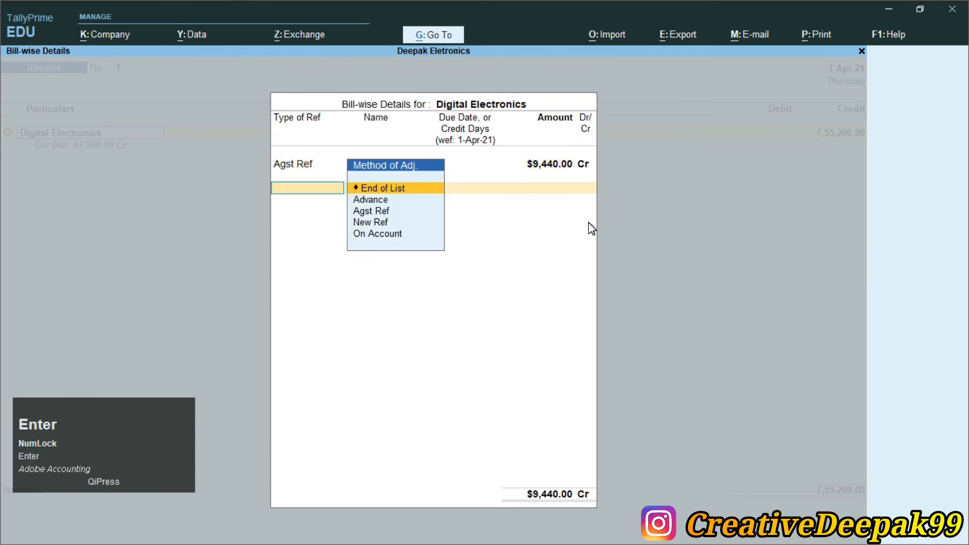
- Select Bank Charge as the debited ledger of the receipt and check the bank charges amount in Currency.pdf
key(Return)
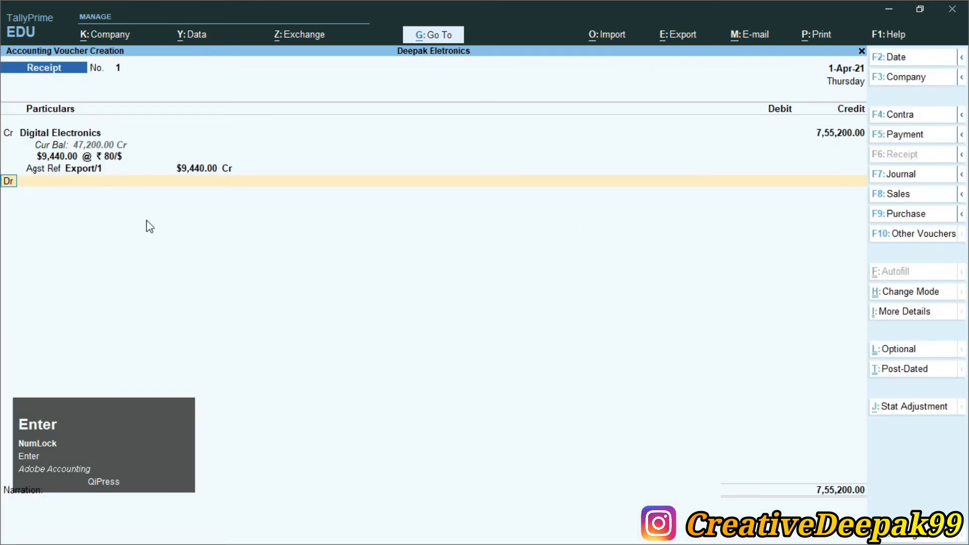
key(Return)
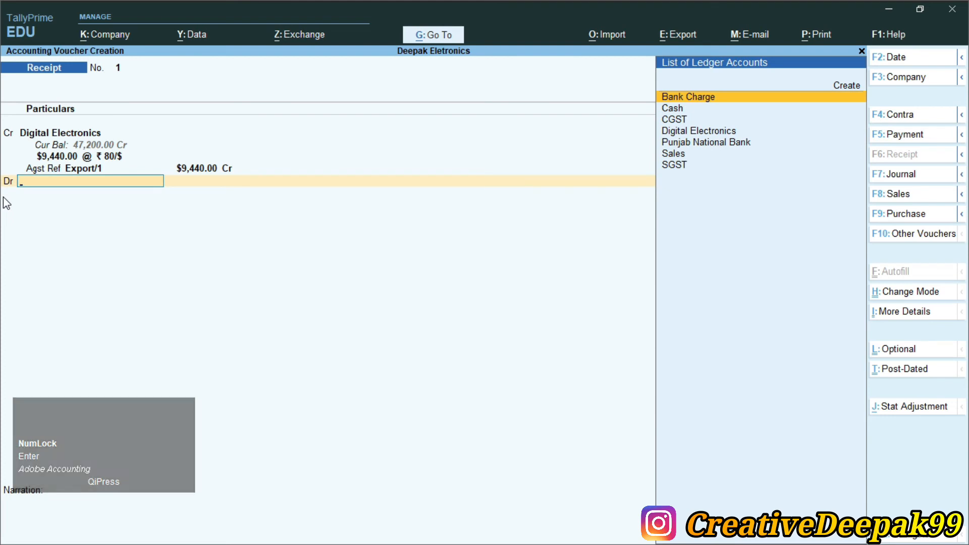
key(Return)
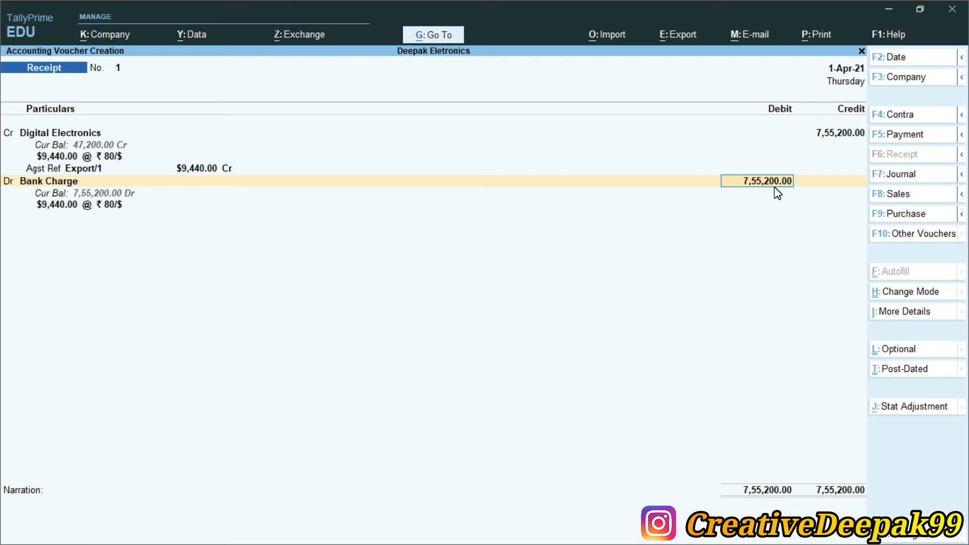
key(alt+Tab)
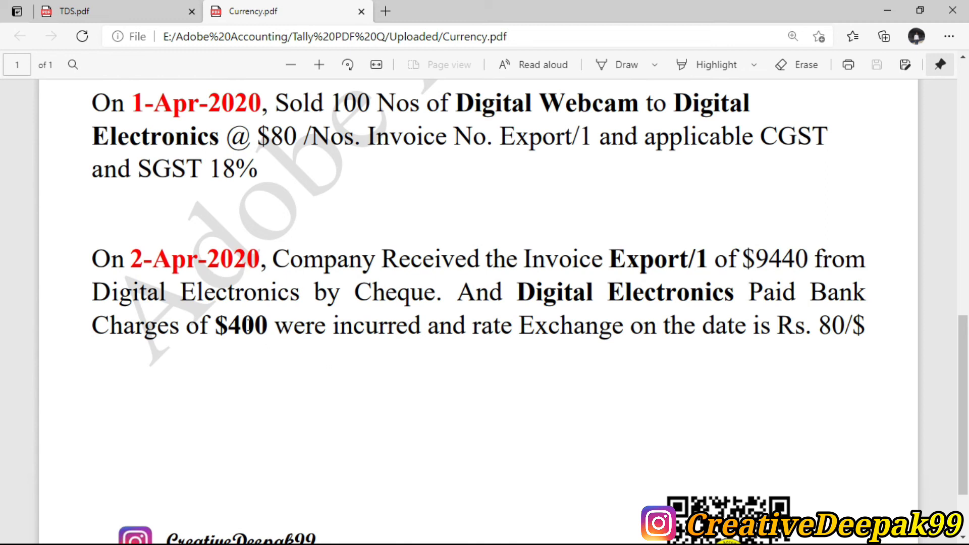
double_click(241, 324)
click(231, 329)
drag(236, 332, 242, 336)
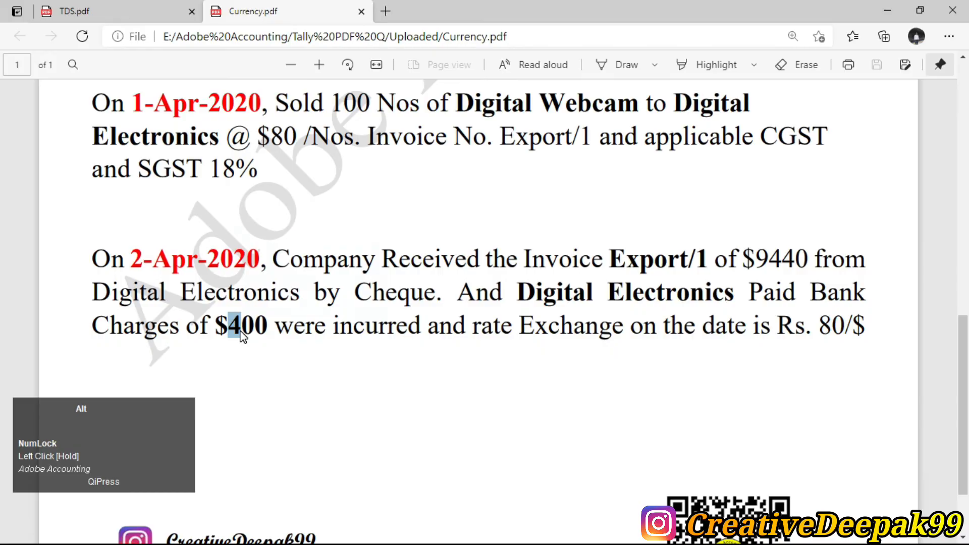
key(alt+Tab)
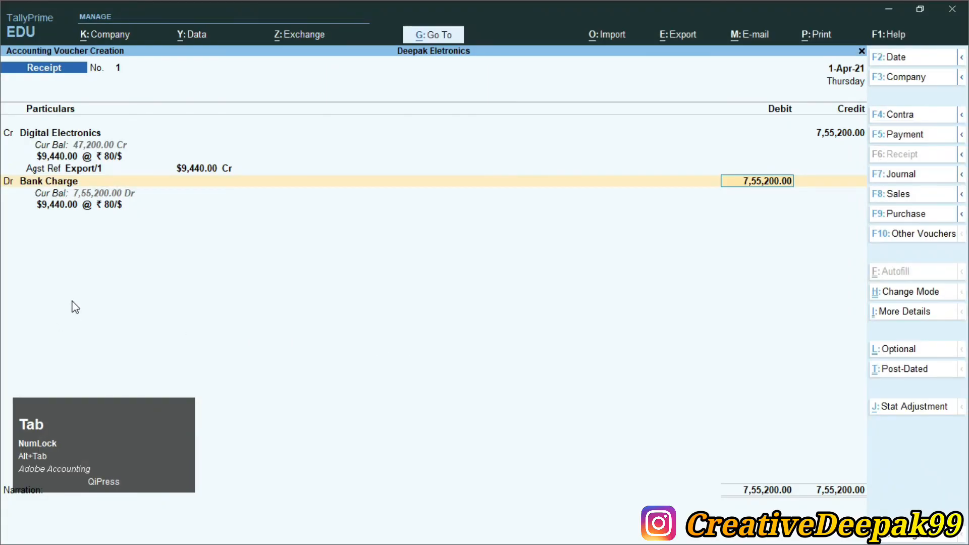
- Try to enter the Bank Charge debit through its forex details as $400 at 80/$
key(Return)
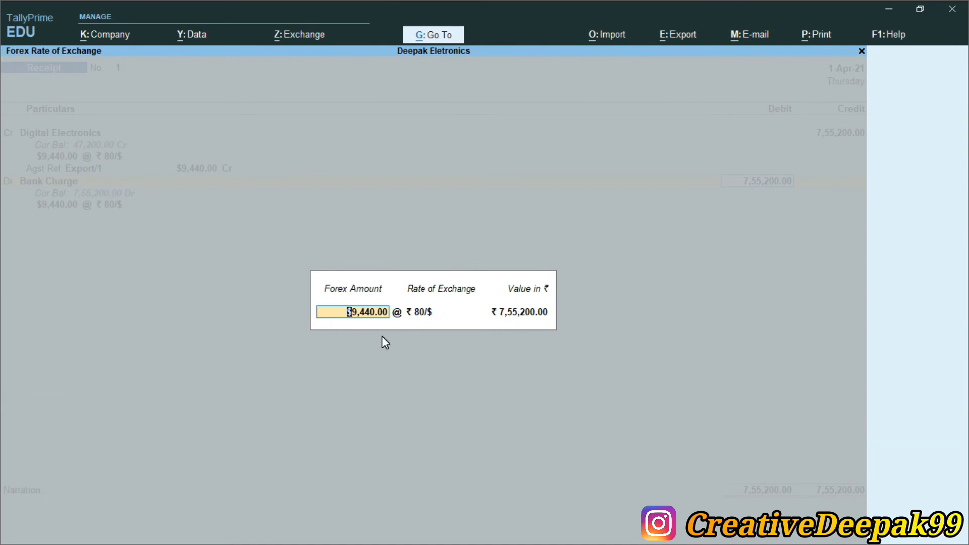
key(shift)
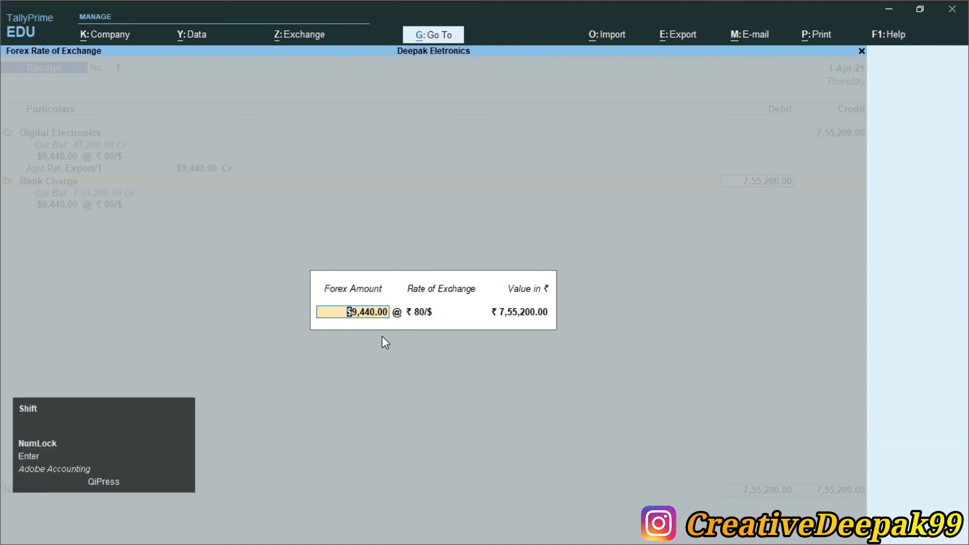
text($400)
key(Return)
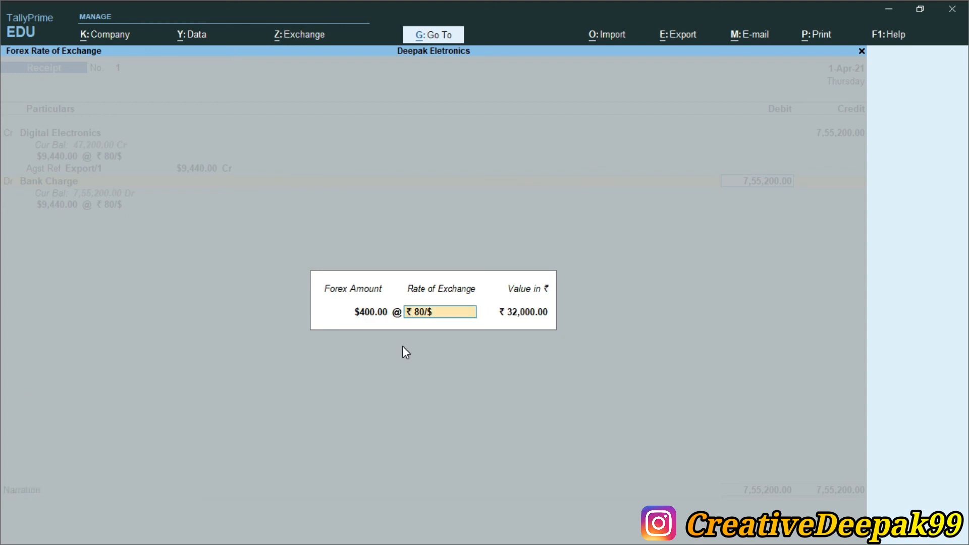
text(80/$)
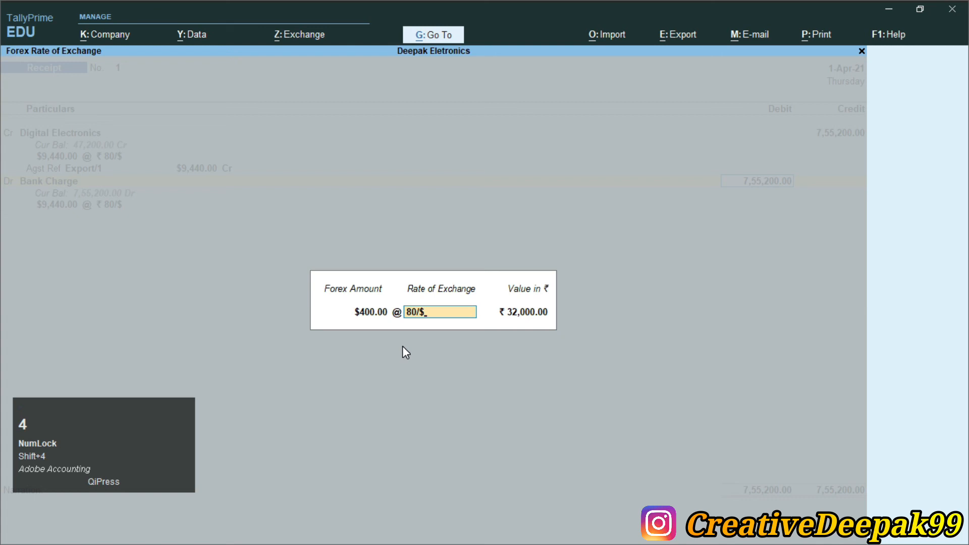
key(Return)
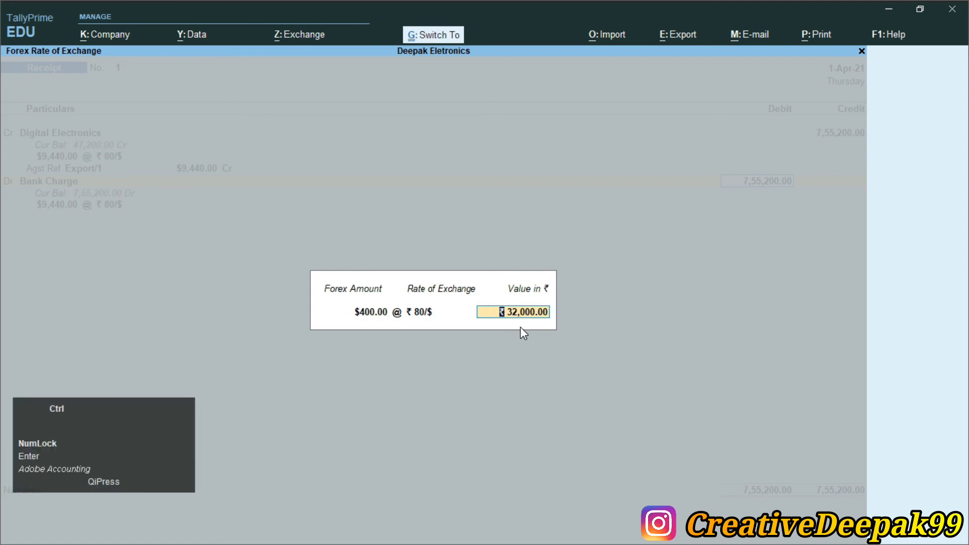
key(ctrl+2)
mouse_move(302, 266)
mouse_down()
mouse_move(518, 343)
mouse_move(565, 342)
mouse_up()
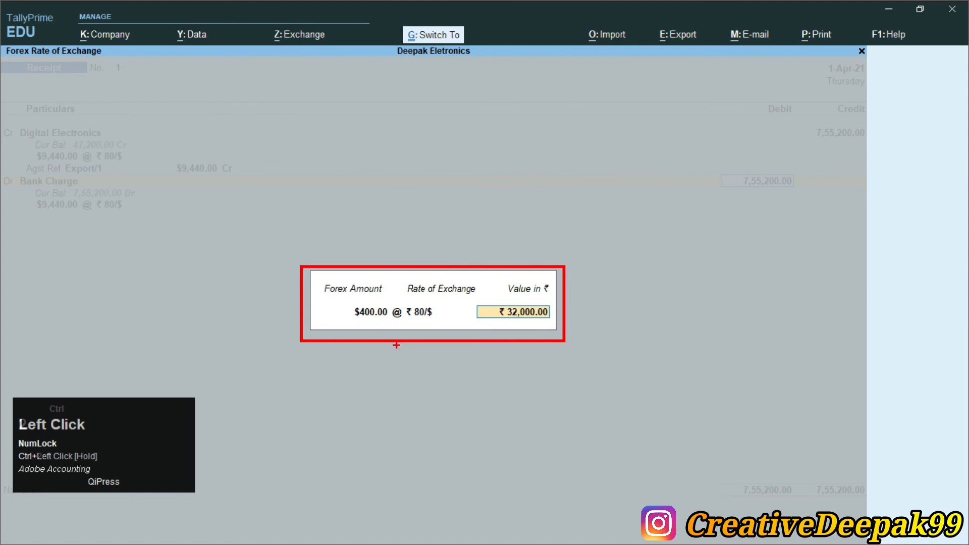
scroll(384, 343, up, 2)
mouse_move(169, 274)
mouse_down()
mouse_move(270, 335)
mouse_move(260, 326)
mouse_up()
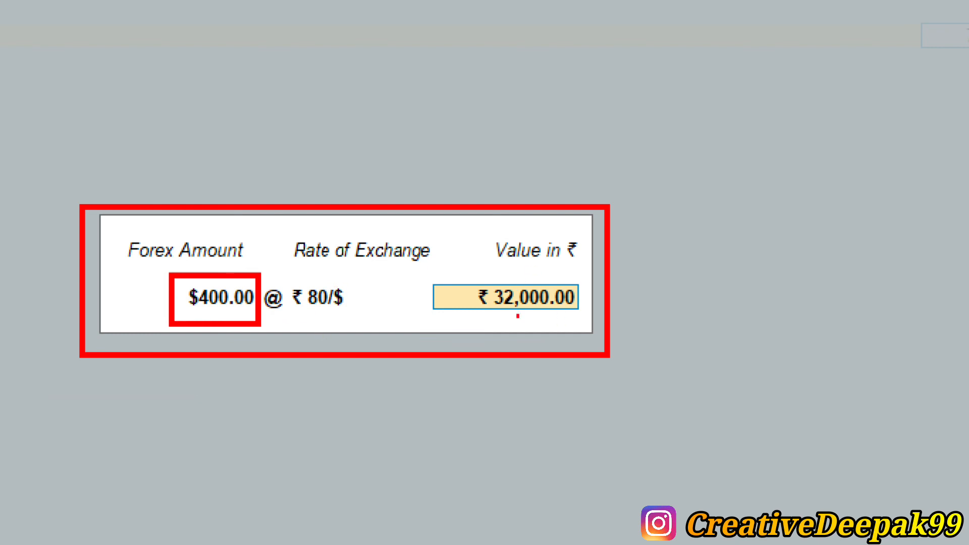
mouse_move(428, 272)
mouse_down()
mouse_move(632, 321)
mouse_move(598, 322)
mouse_up()
key(Escape)
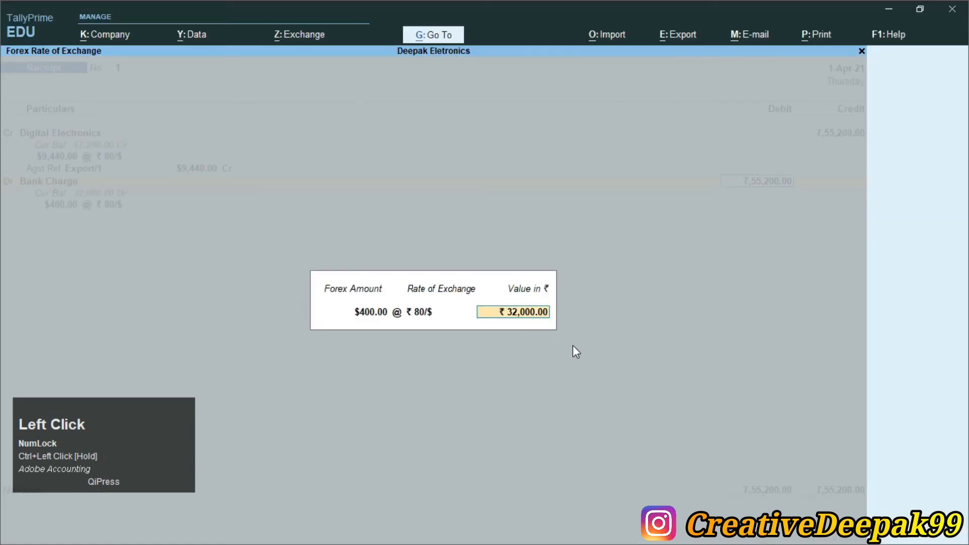
- Return to the Bank Charge debit amount and set it to 32,000
key(Return)
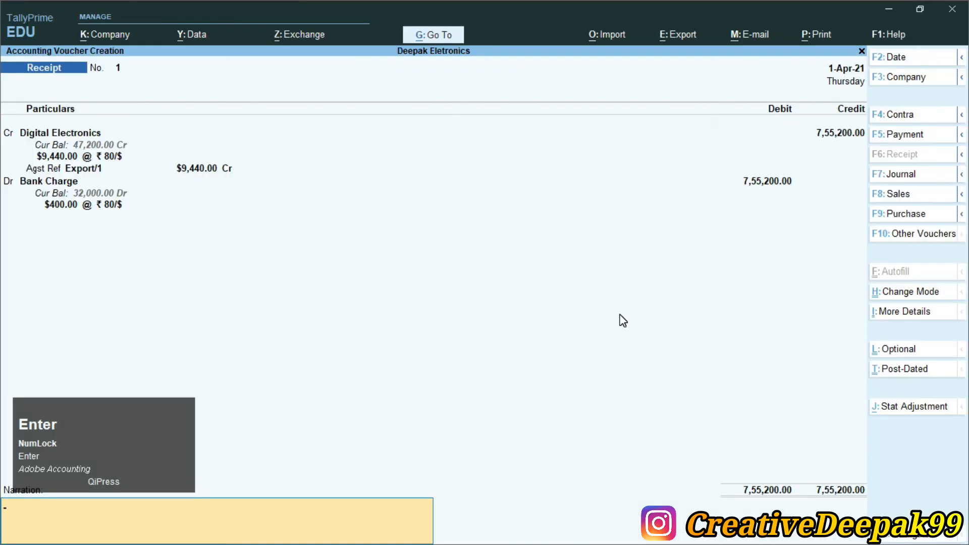
key(BackSpace)
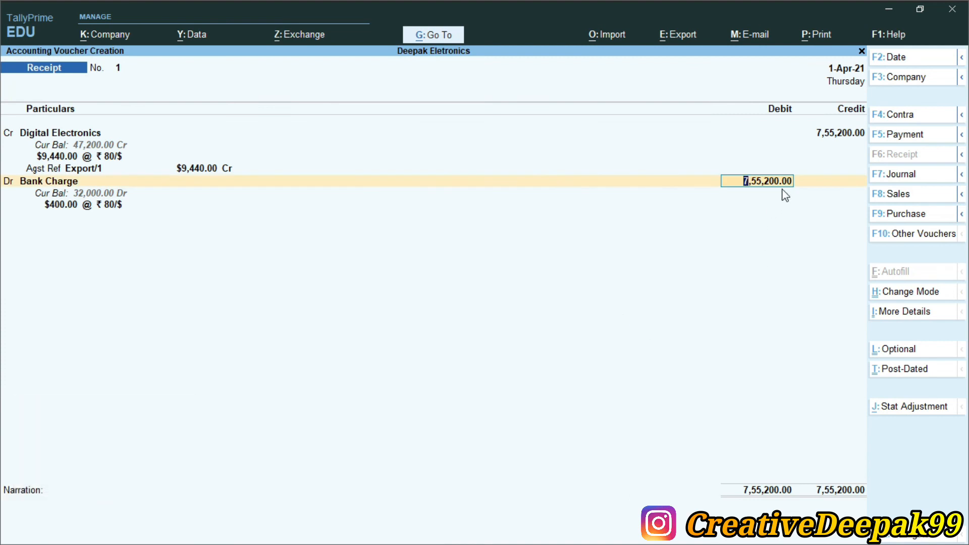
text(32000)
key(Return)
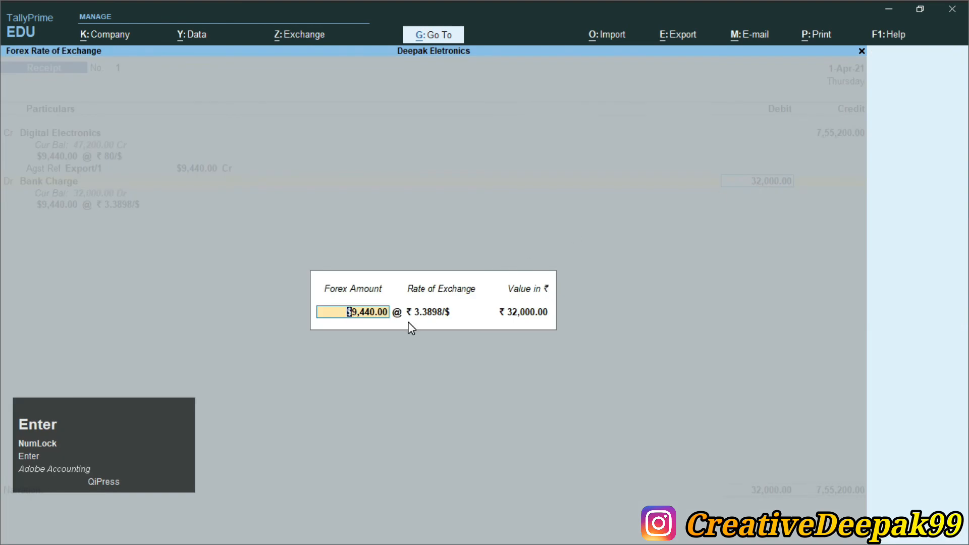
- Set the forex details of the Bank Charge debit to $400 at a rate of 80/$
key(Return)
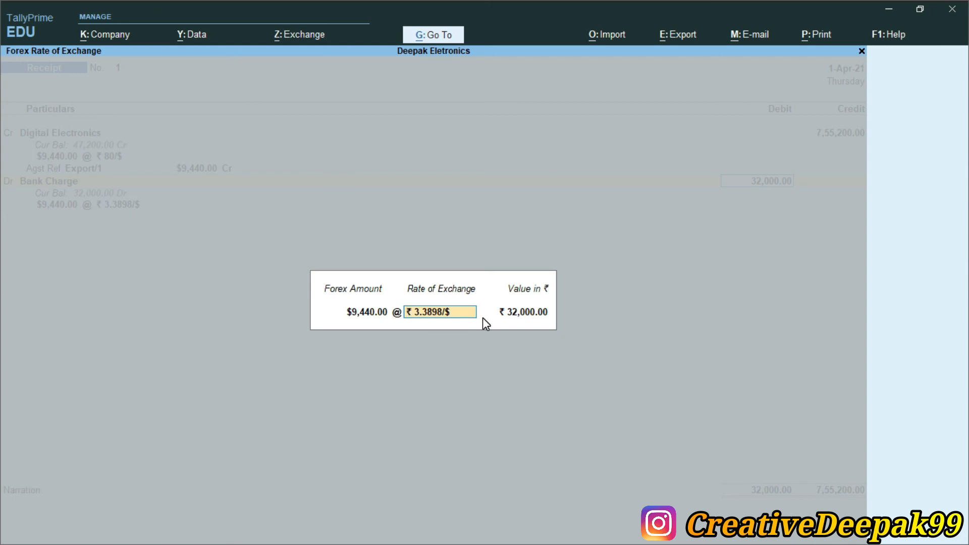
key(BackSpace)
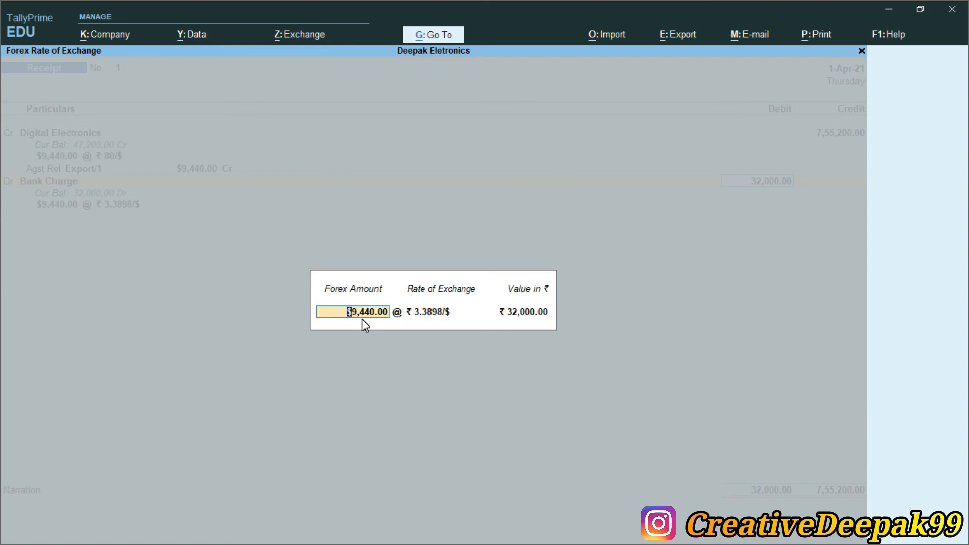
key(shift)
text($)
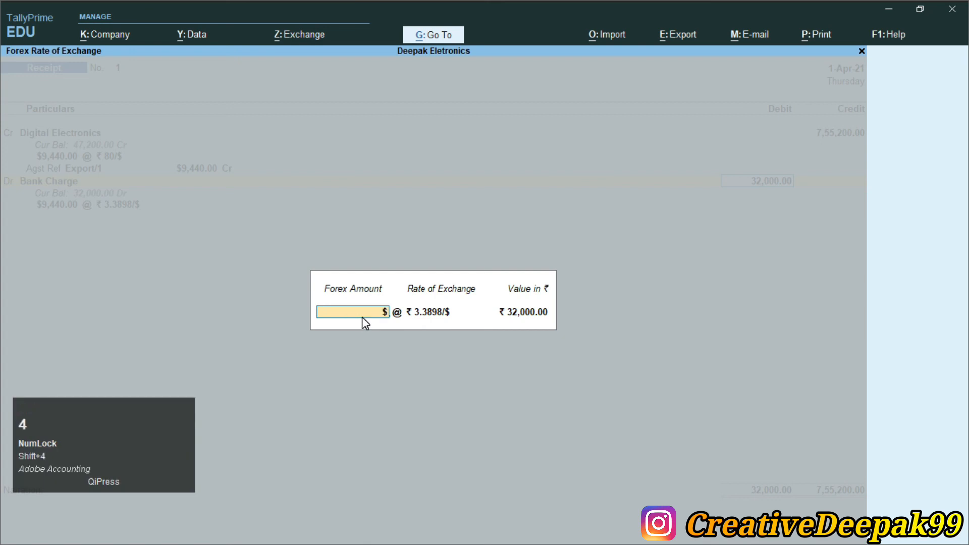
text(400)
key(Return)
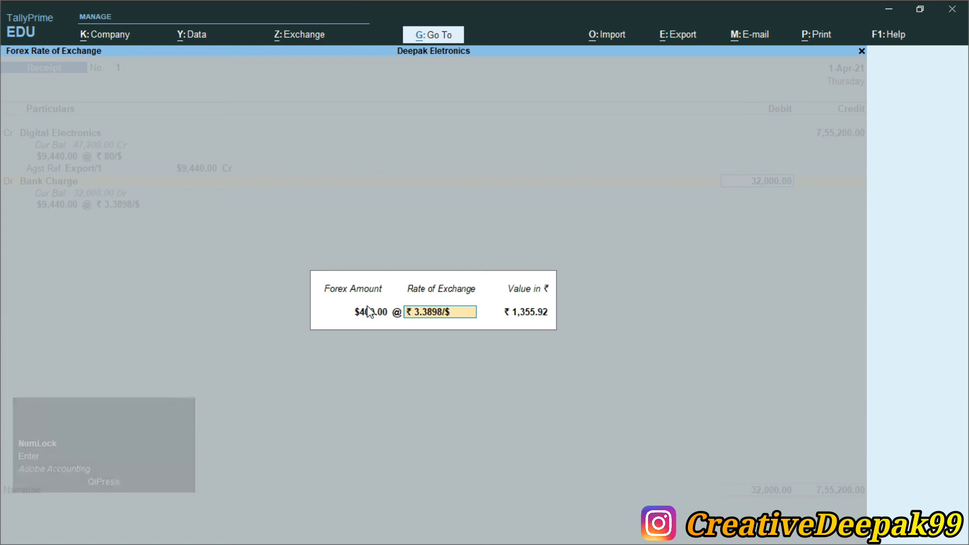
text(80/$)
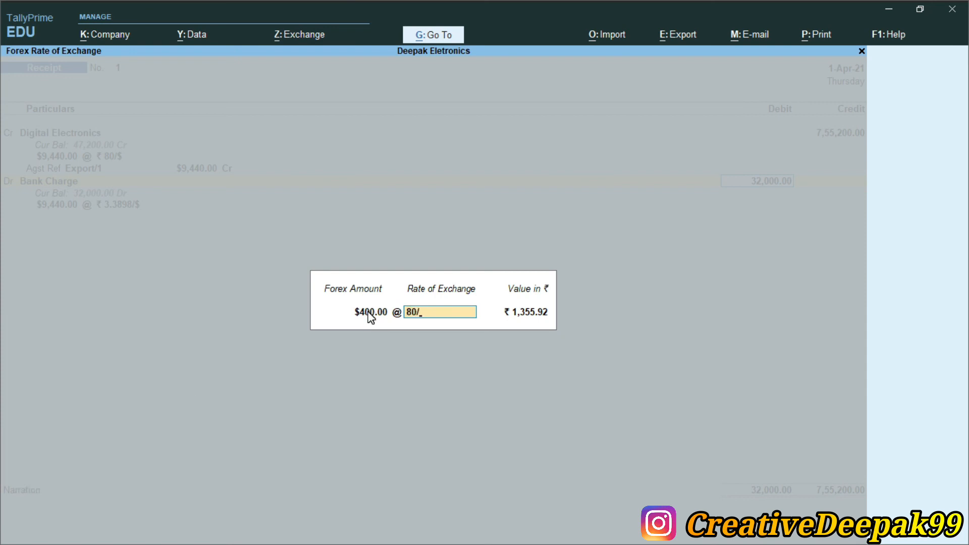
key(shift)
text($)
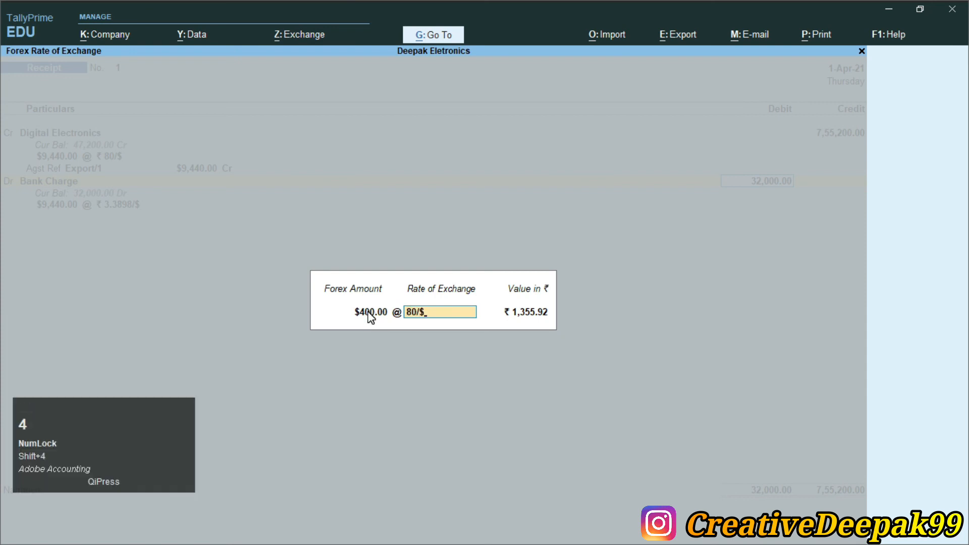
key(Return)
- Debit Punjab National Bank with the remaining $9,040 at ₹ 80/$, valued at ₹ 7,23,200
key(Return)
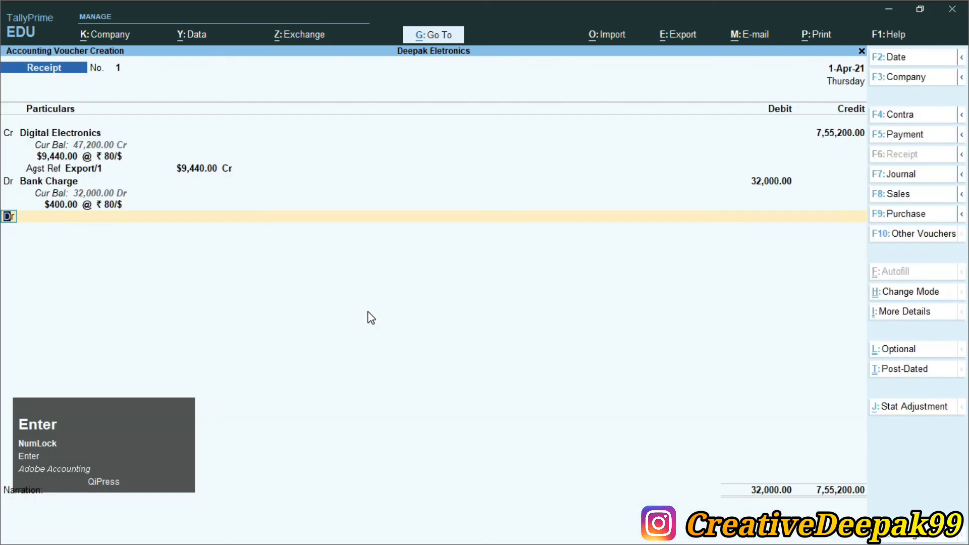
key(Return)
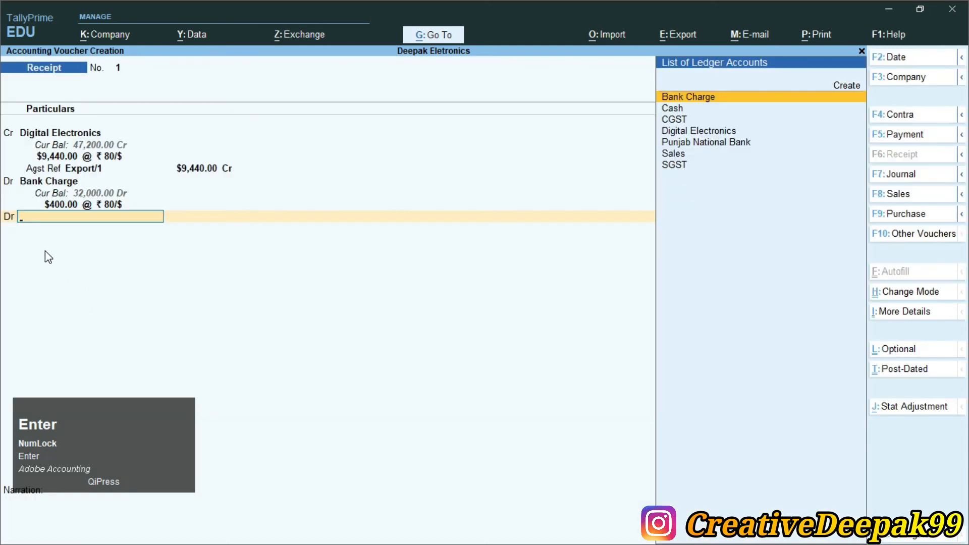
key(Down)
key(Down)
key(Down)
key(Down)
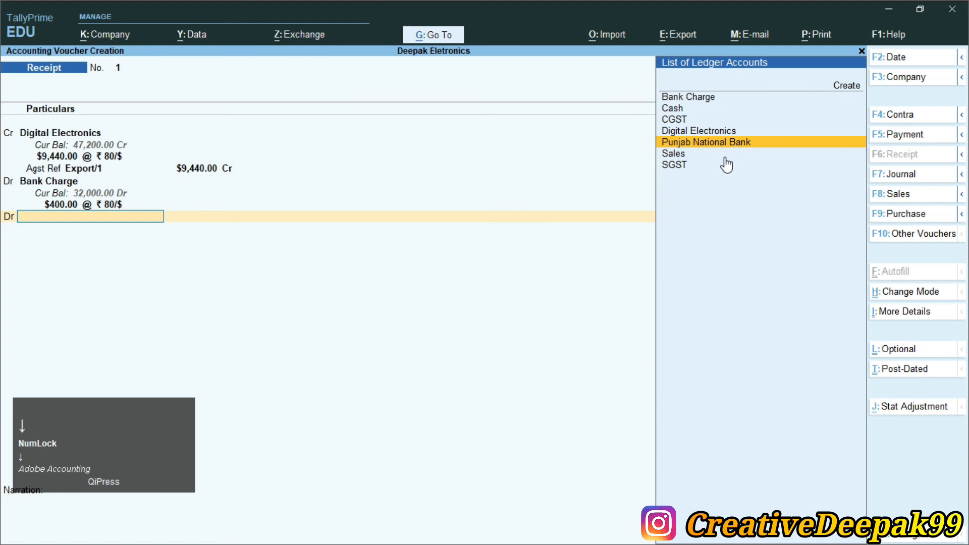
key(Return)
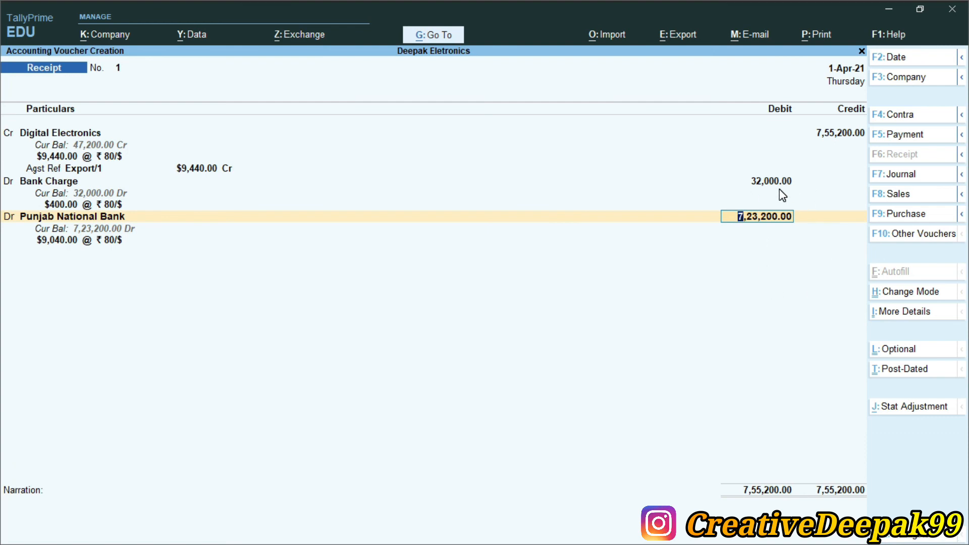
key(Return)
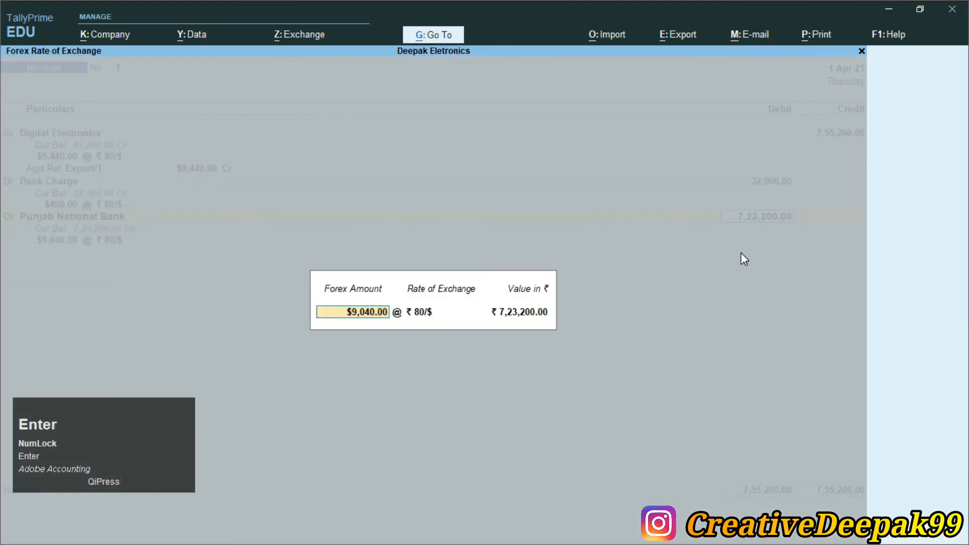
key(Return)
key(Return)
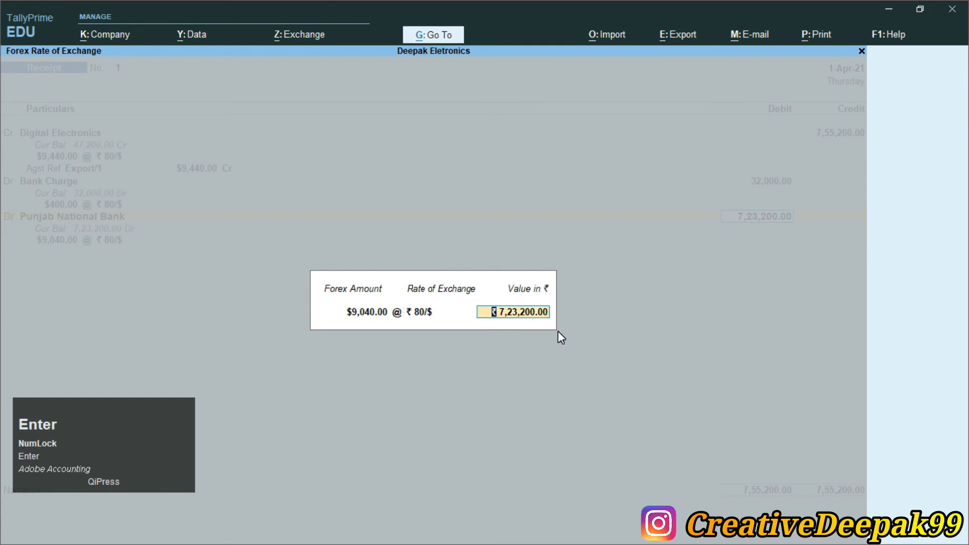
key(Return)
key(Return)
key(Return)
key(Return)
key(Return)
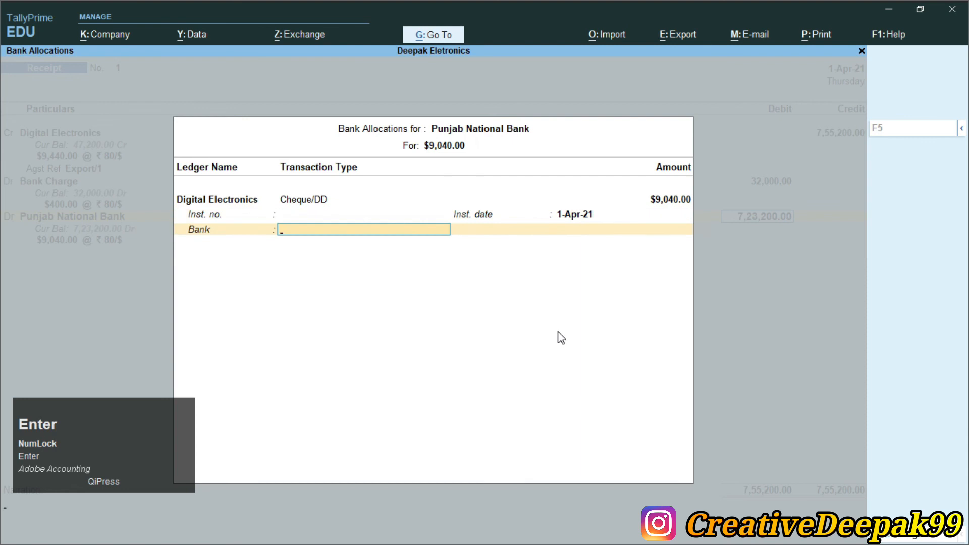
- Accept the Cheque/DD bank allocation without an instrument number, save the receipt voucher and leave voucher entry
key(Return)
key(Return)
key(Return)
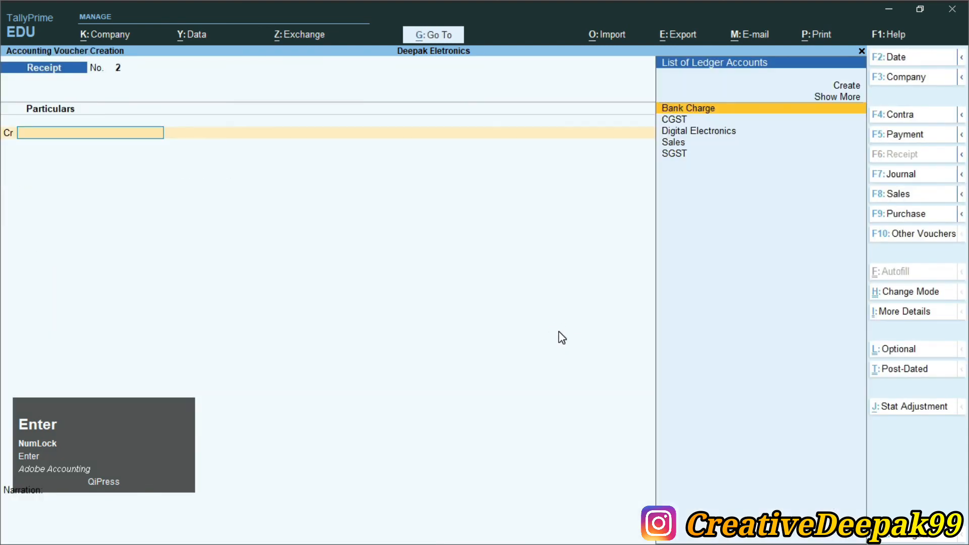
key(Escape)
- Check Currency.pdf for any remaining transactions and switch back to TallyPrime
key(alt+Tab)
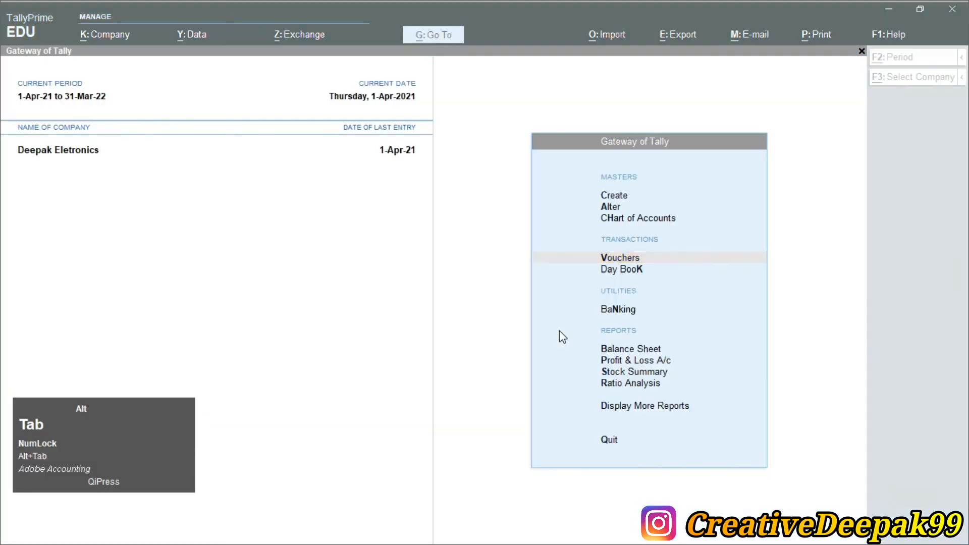
scroll(556, 332, down, 2)
scroll(556, 332, down, 2)
key(alt+Tab)
scroll(500, 297, up, 2)
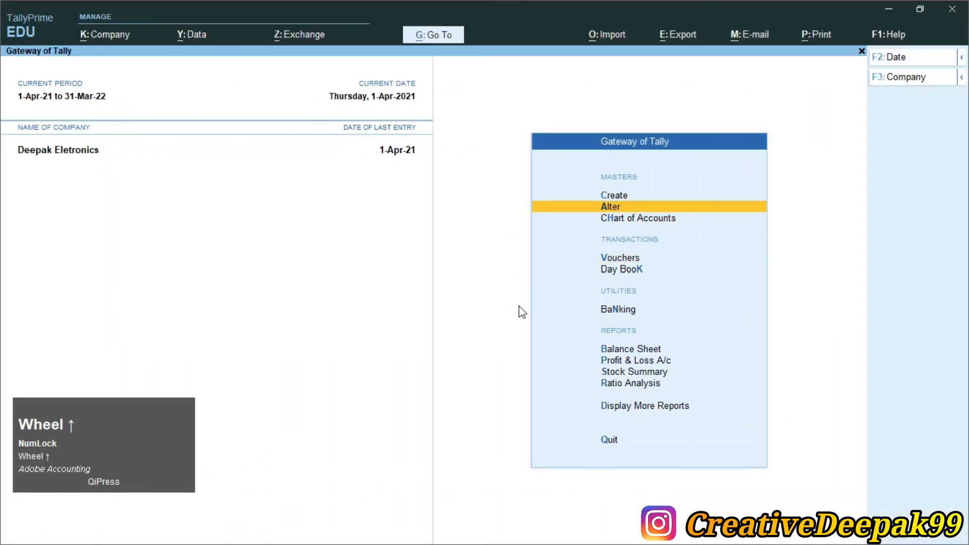
scroll(519, 307, down, 2)
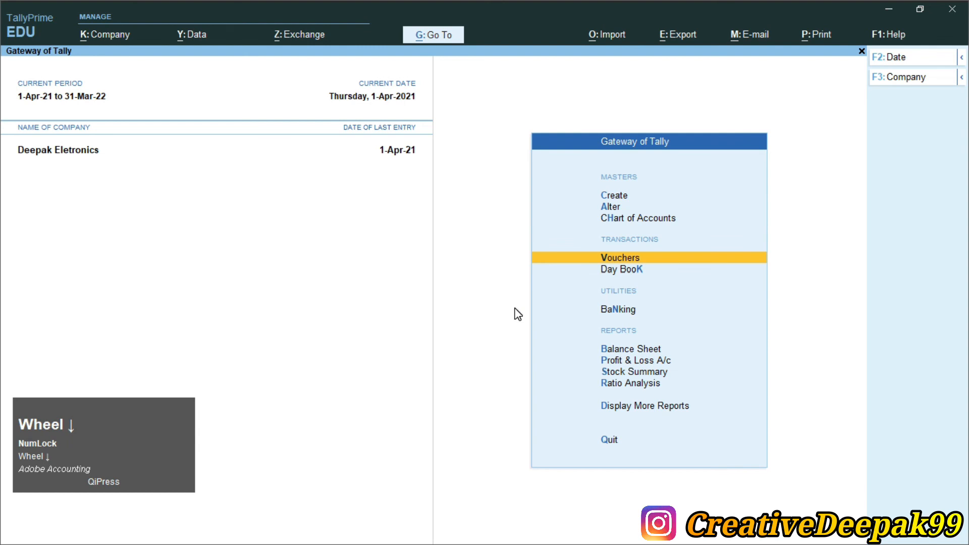